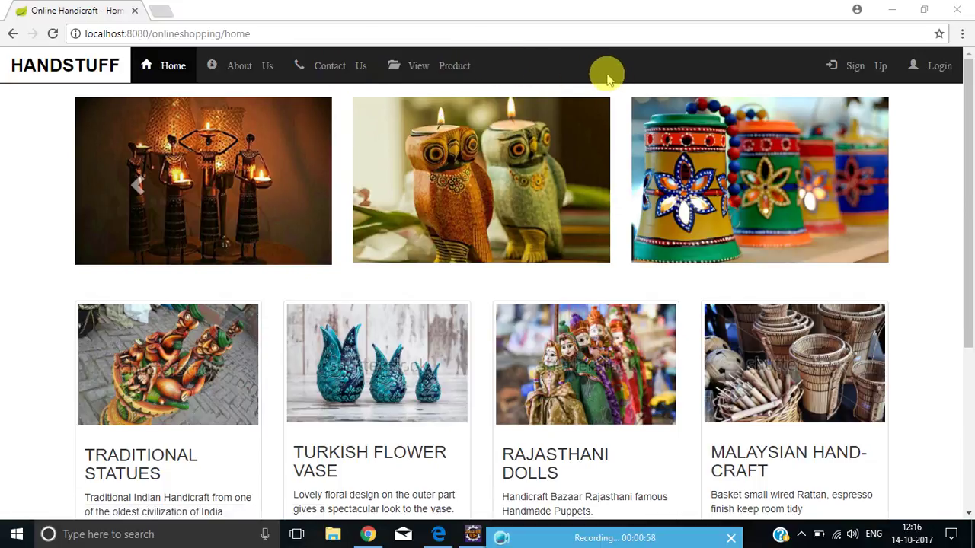
# - Reload the HANDSTUFF home page from the brand link so the carousel shows pottery photos
pyautogui.click(81, 74)
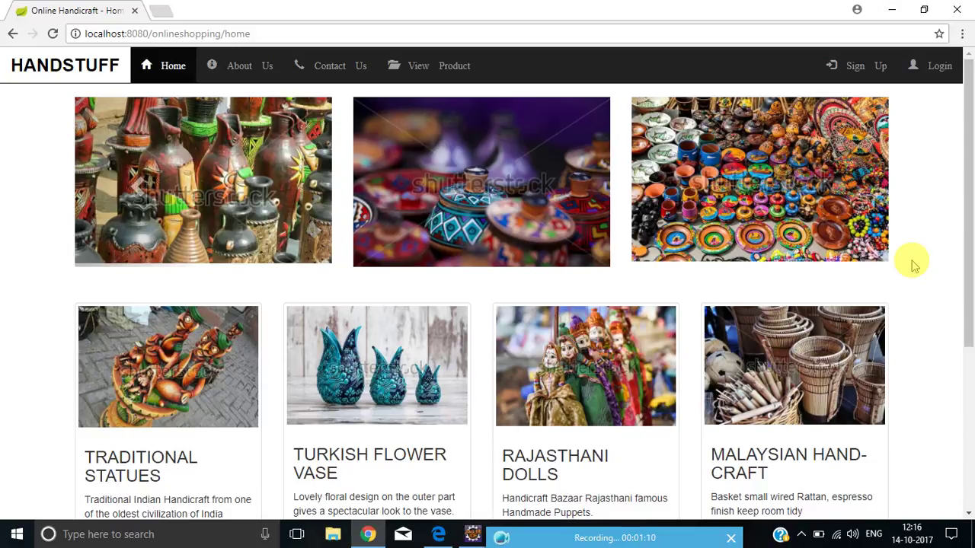
pyautogui.scroll(-1, 914, 265)
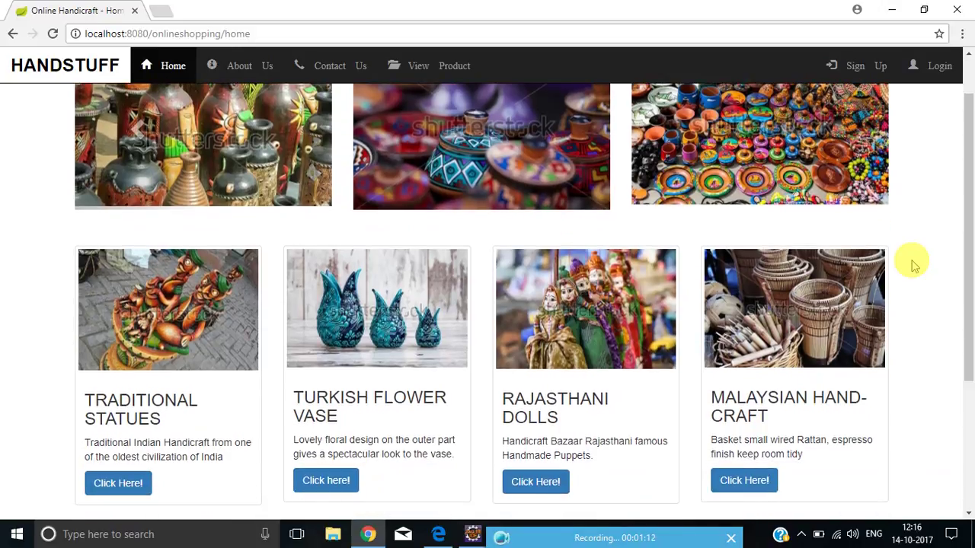
pyautogui.scroll(-1, 914, 265)
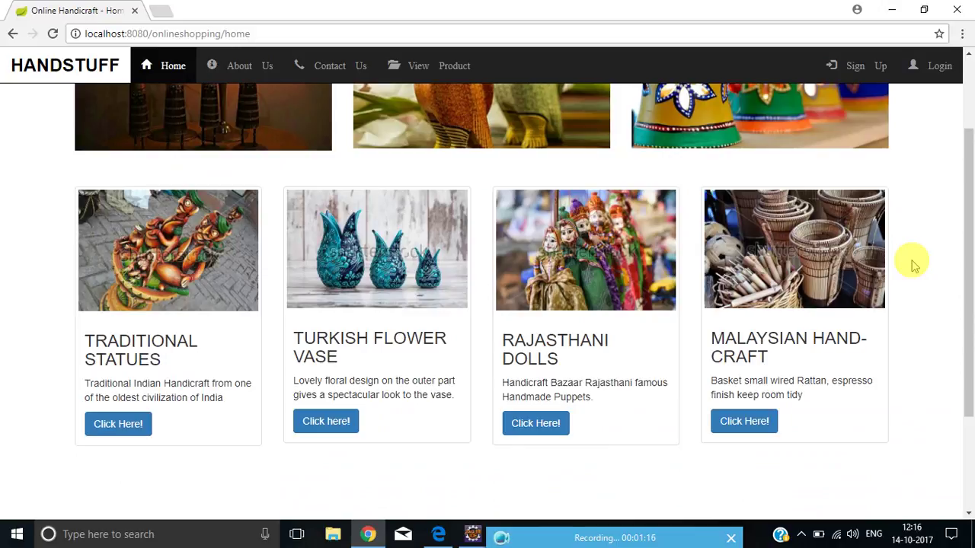
pyautogui.scroll(-2, 914, 264)
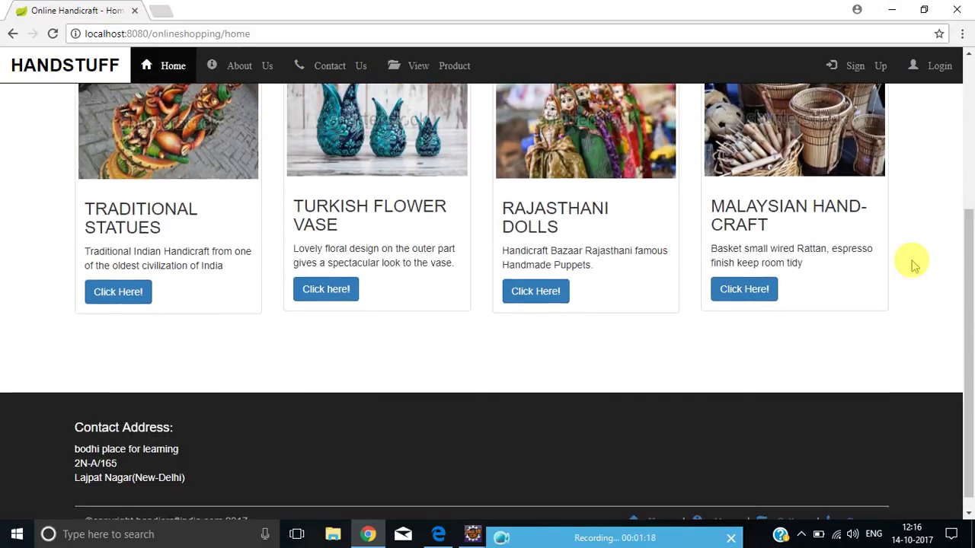
pyautogui.scroll(2, 914, 265)
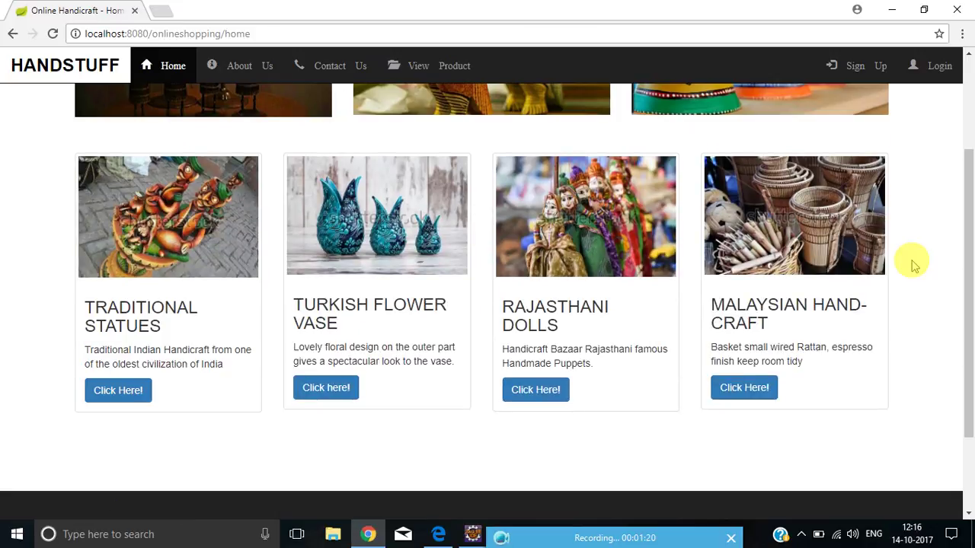
pyautogui.click(328, 388)
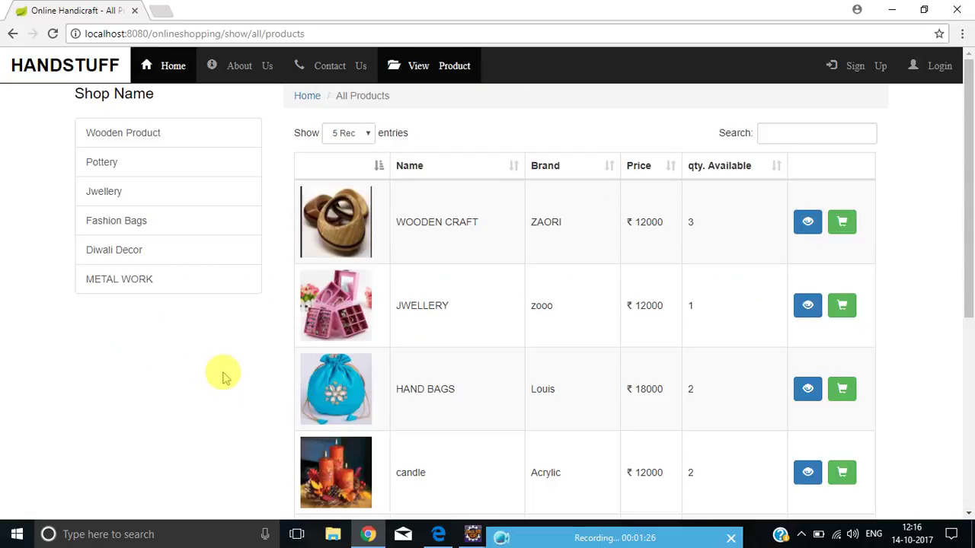
pyautogui.click(165, 70)
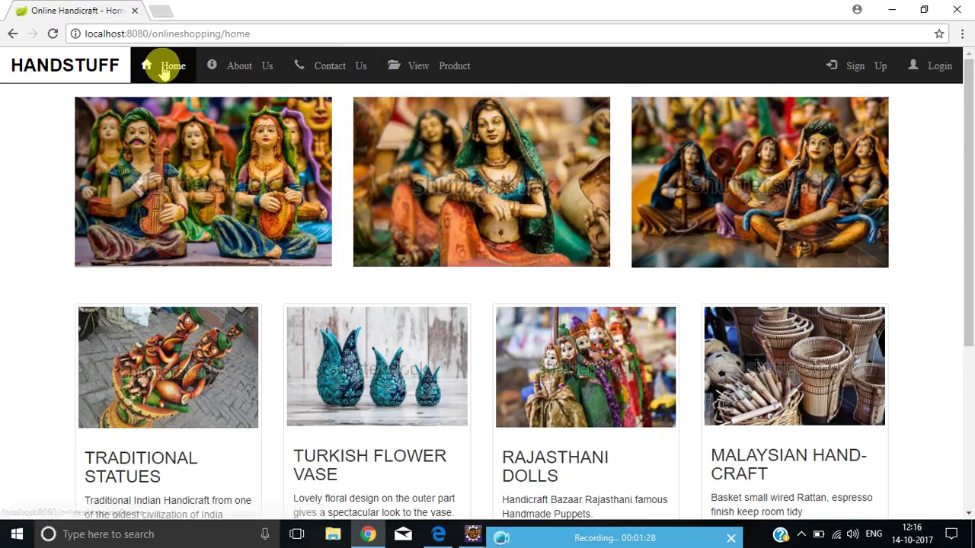
# - Go to About Us and browse its welcome text, export description, craft photos and address footer
pyautogui.click(250, 70)
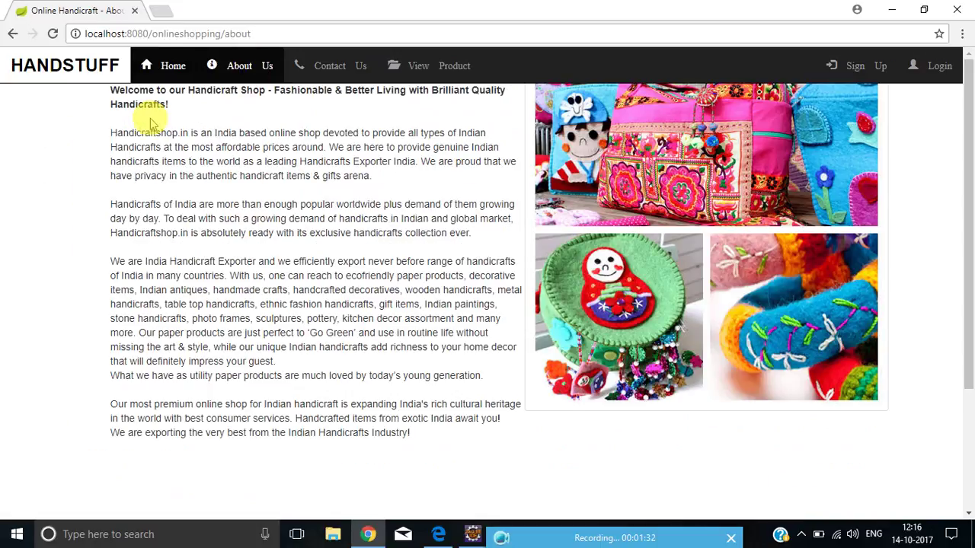
pyautogui.scroll(-1, 19, 183)
pyautogui.scroll(-3, 19, 183)
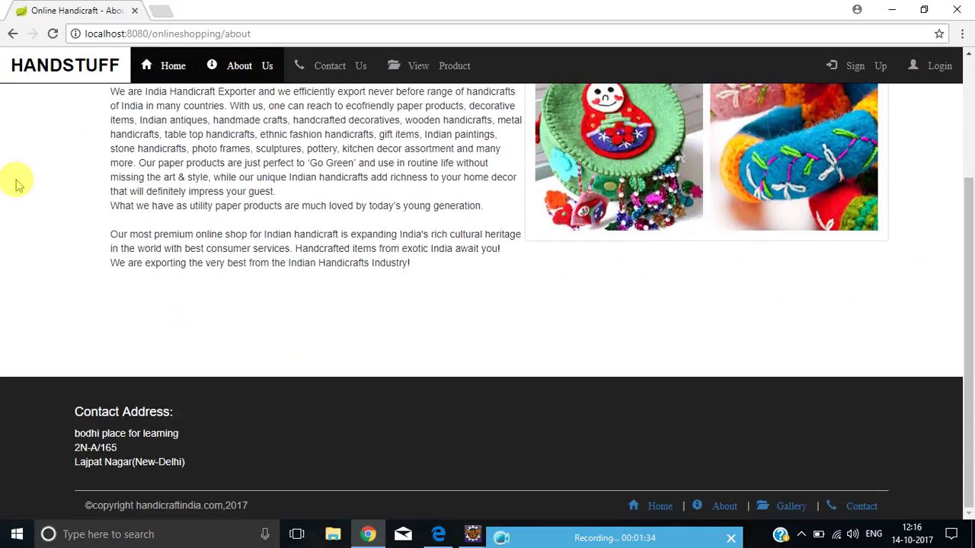
pyautogui.scroll(4, 19, 183)
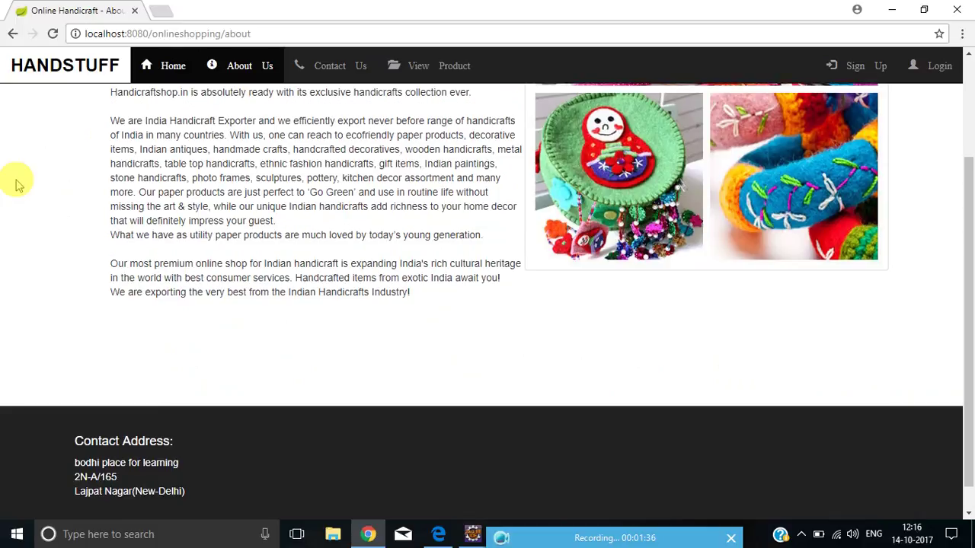
pyautogui.scroll(-4, 19, 182)
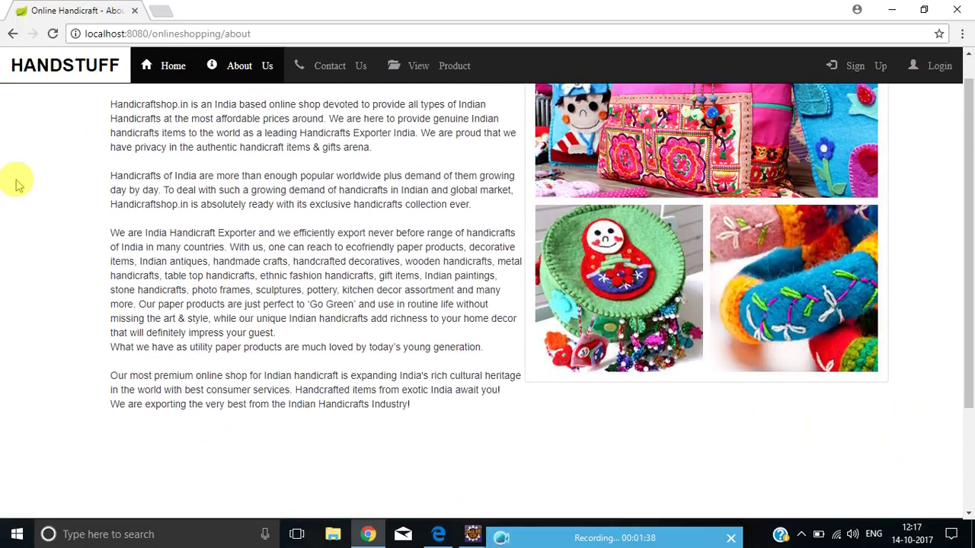
pyautogui.scroll(4, 19, 183)
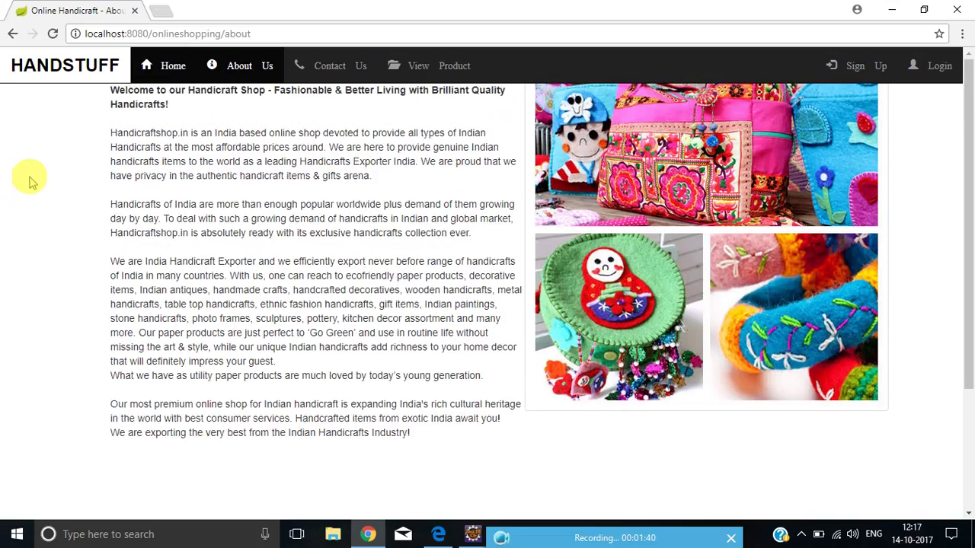
# - Browse the Contact Us query form and map, then go to View Product's All Products listing
pyautogui.click(329, 75)
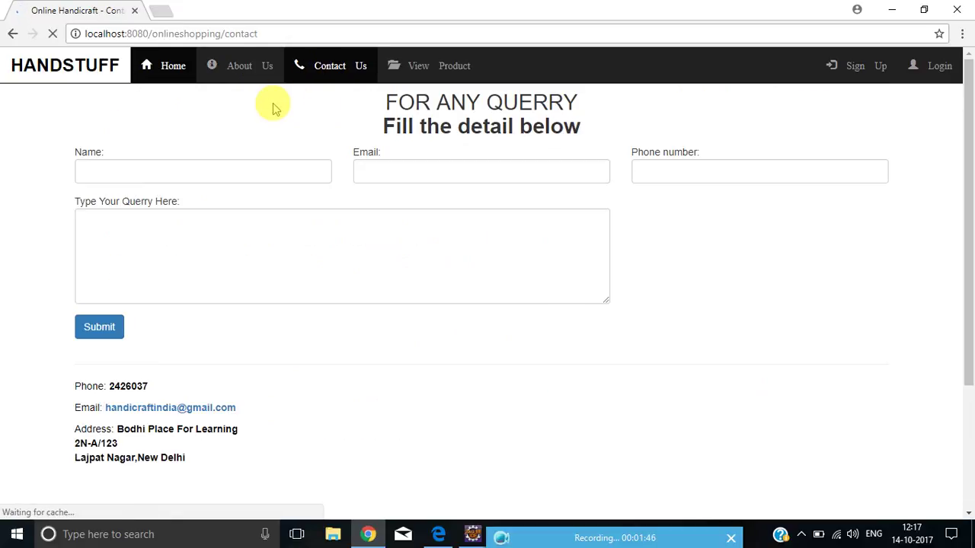
pyautogui.scroll(-3, 274, 107)
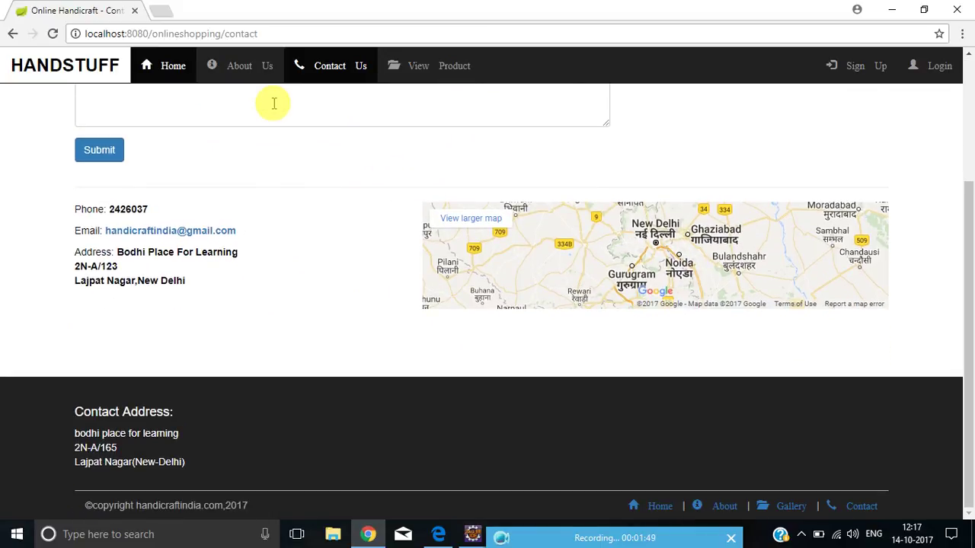
pyautogui.scroll(3, 274, 103)
pyautogui.click(259, 226)
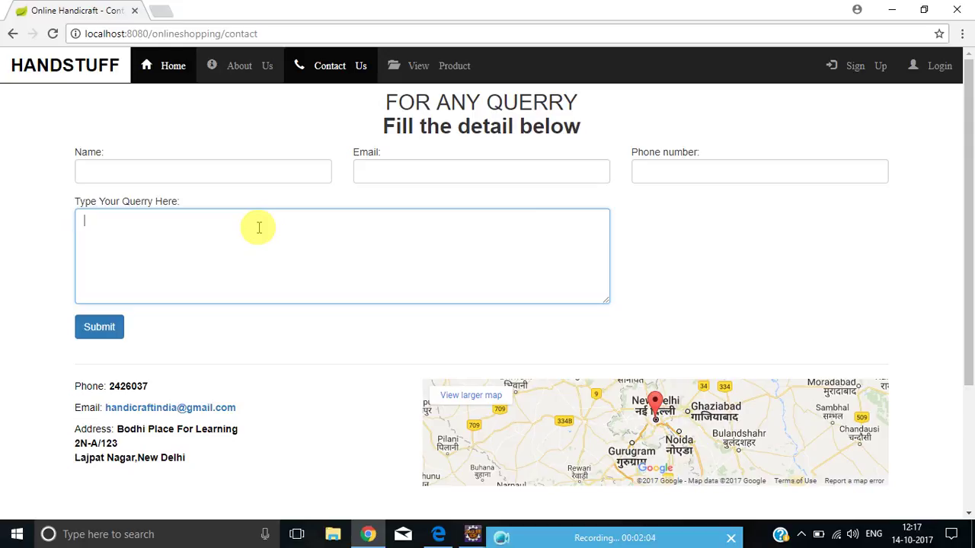
pyautogui.click(429, 69)
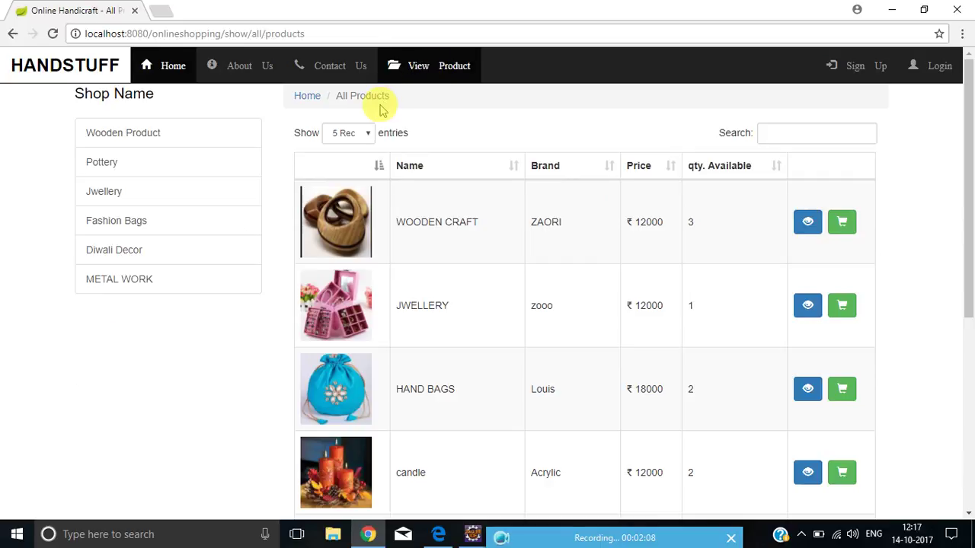
# - Set the All Products table to show 3 records per page
pyautogui.scroll(-1, 280, 202)
pyautogui.scroll(-3, 280, 202)
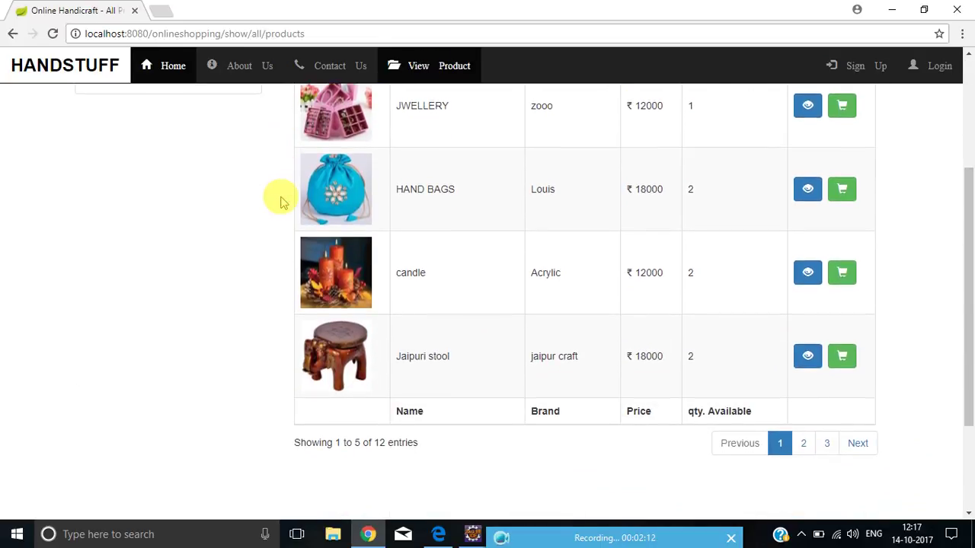
pyautogui.scroll(1, 280, 202)
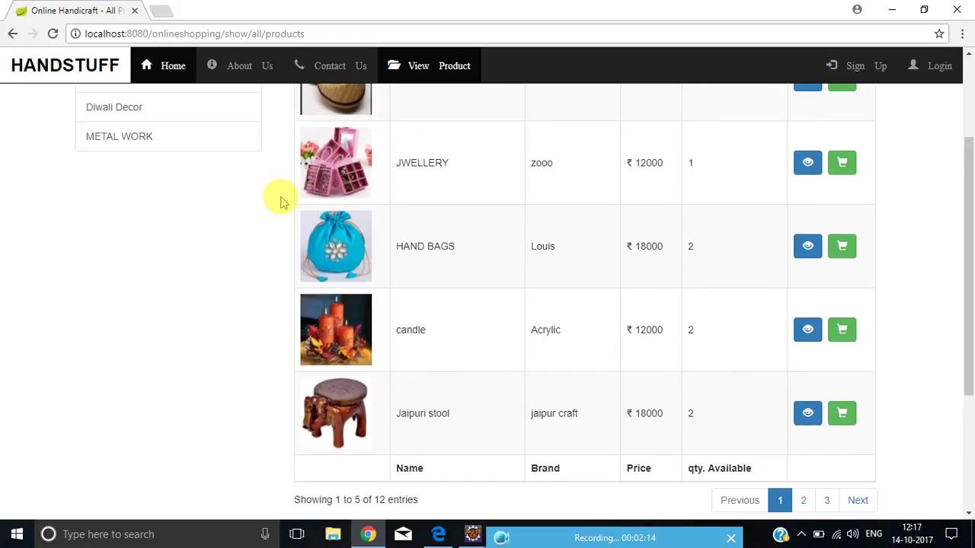
pyautogui.scroll(-3, 280, 202)
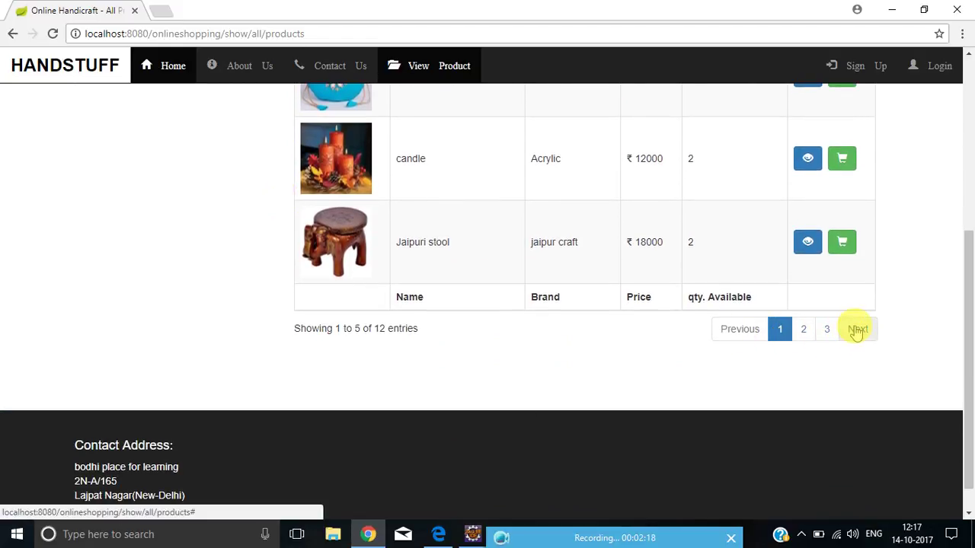
pyautogui.scroll(5, 856, 329)
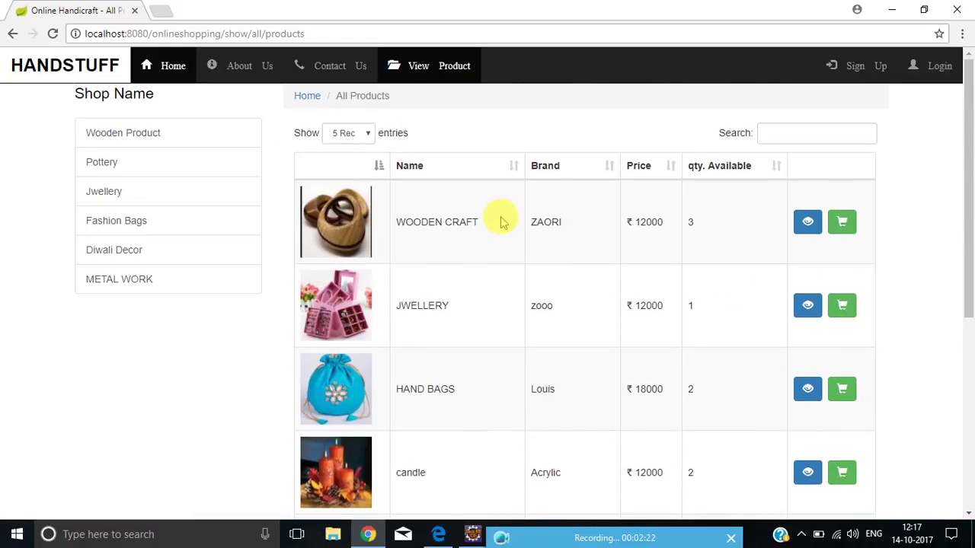
pyautogui.click(368, 138)
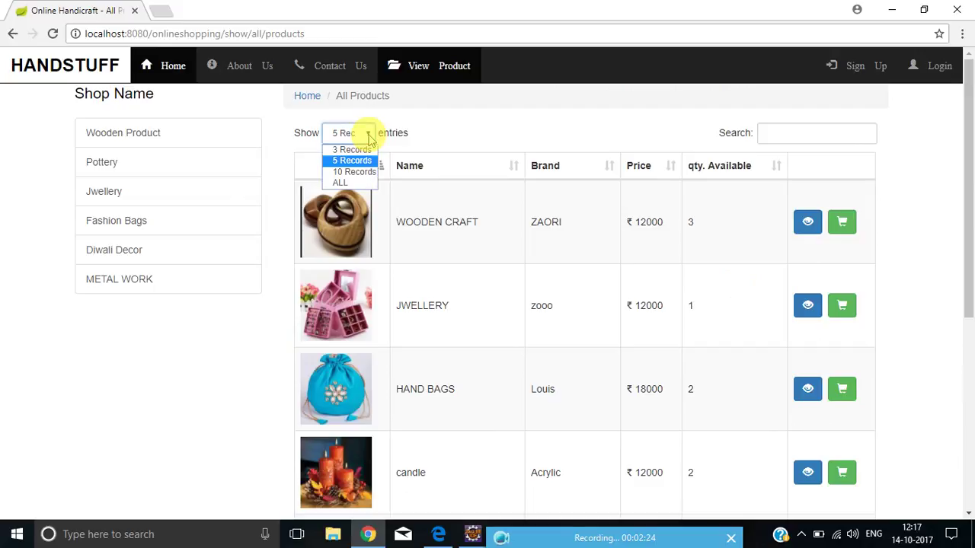
pyautogui.click(362, 151)
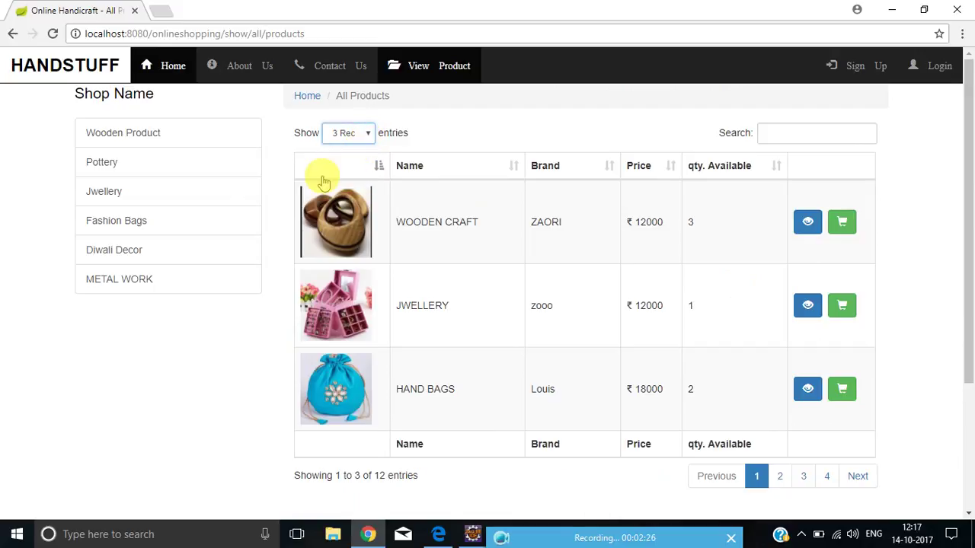
# - Change it to 5 records per page, adding the Jaipuri stool row, and focus the search box
pyautogui.scroll(-1, 284, 220)
pyautogui.scroll(1, 284, 220)
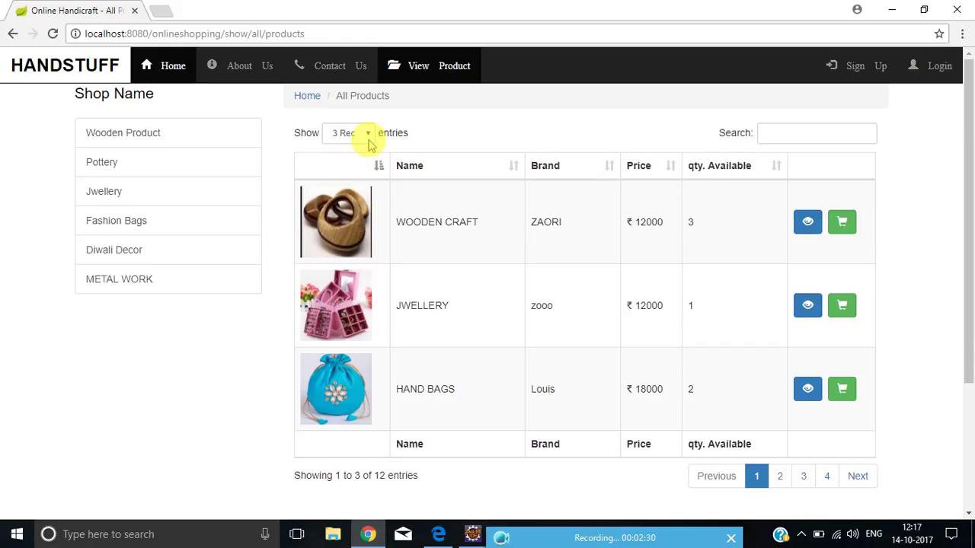
pyautogui.click(366, 135)
pyautogui.click(358, 161)
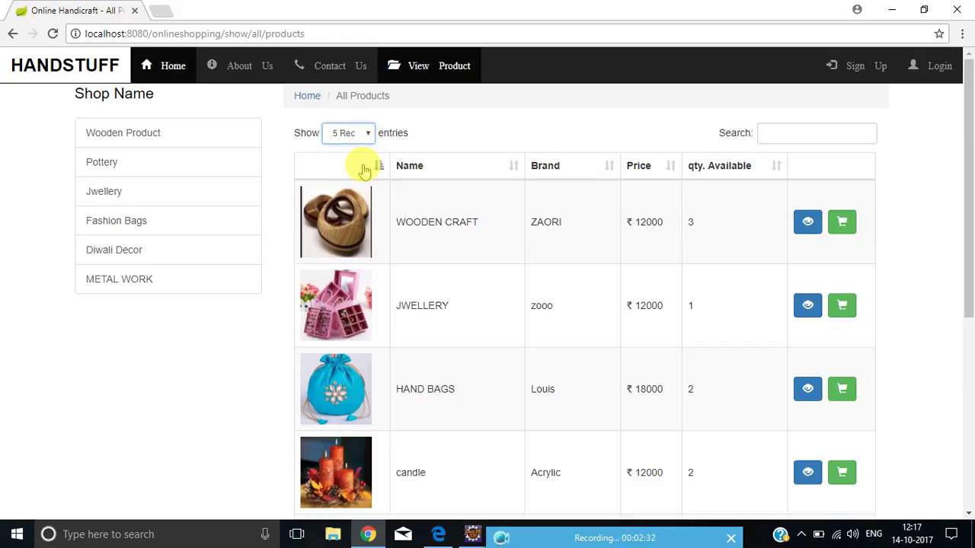
pyautogui.scroll(-1, 276, 217)
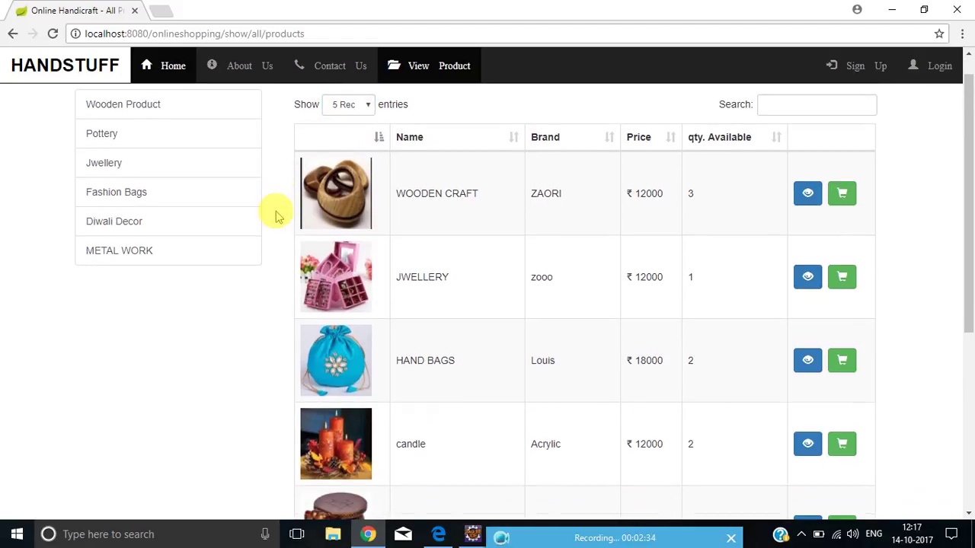
pyautogui.scroll(-1, 276, 216)
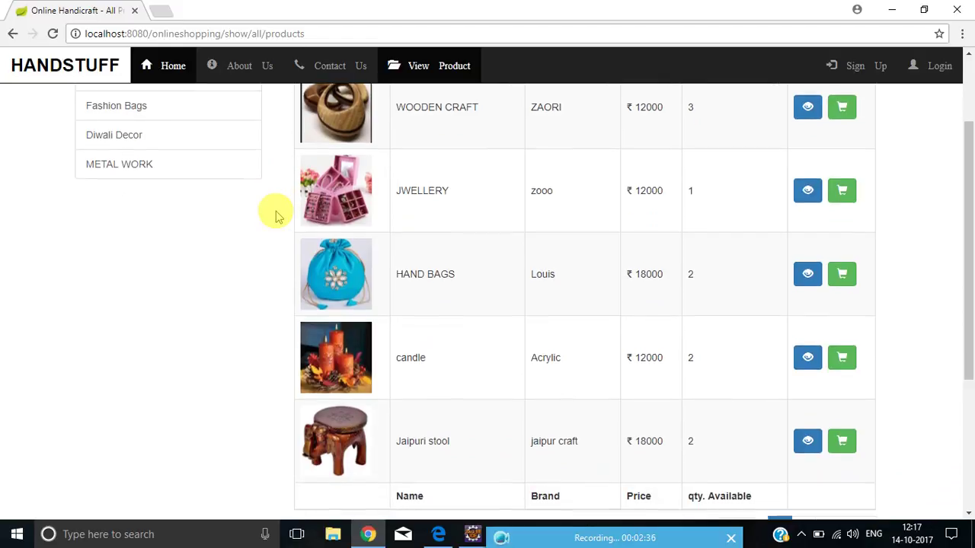
pyautogui.scroll(2, 277, 216)
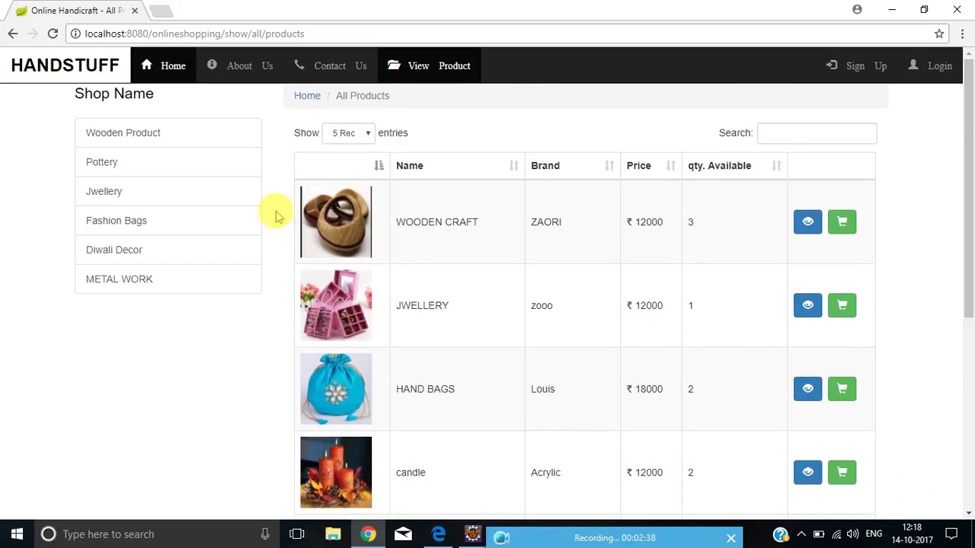
pyautogui.click(775, 135)
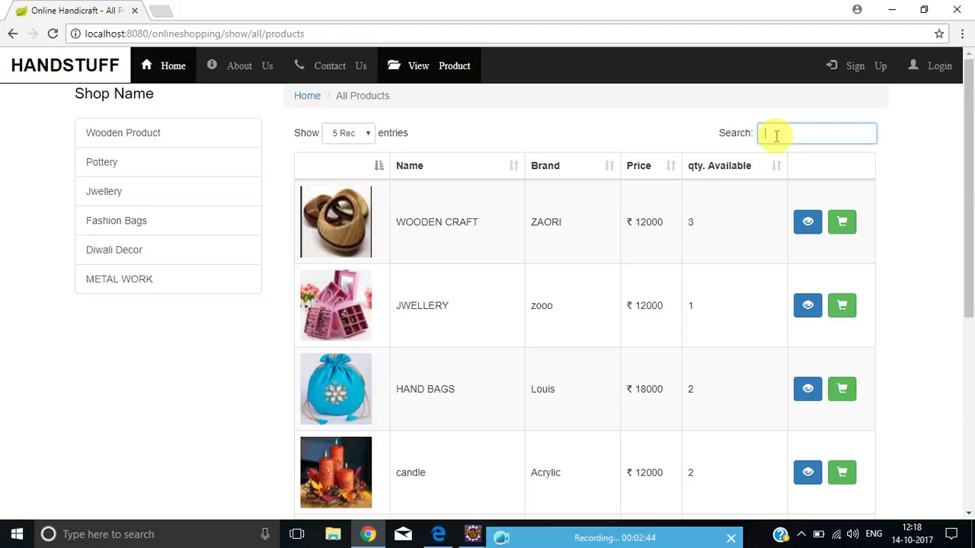
pyautogui.write('w')
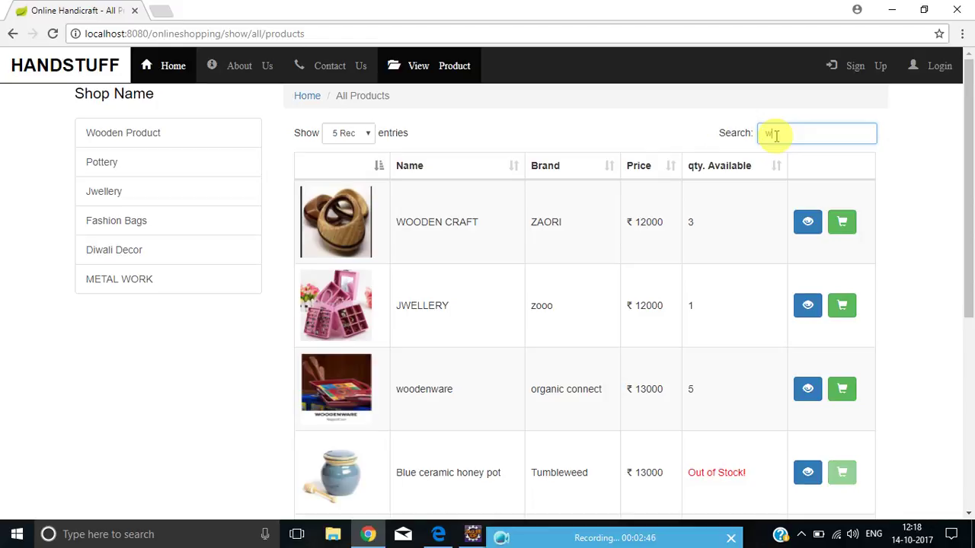
pyautogui.write('oodenware')
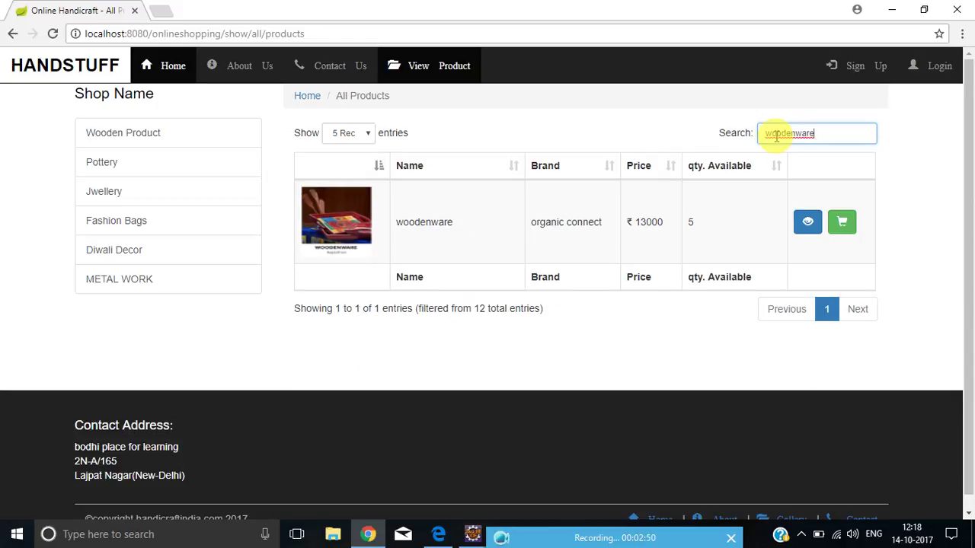
pyautogui.press('BackSpace')
pyautogui.press('BackSpace')
pyautogui.press('BackSpace')
pyautogui.press('BackSpace')
pyautogui.press('BackSpace')
pyautogui.press('BackSpace')
pyautogui.press('BackSpace')
pyautogui.press('BackSpace')
pyautogui.press('BackSpace')
pyautogui.press('BackSpace')
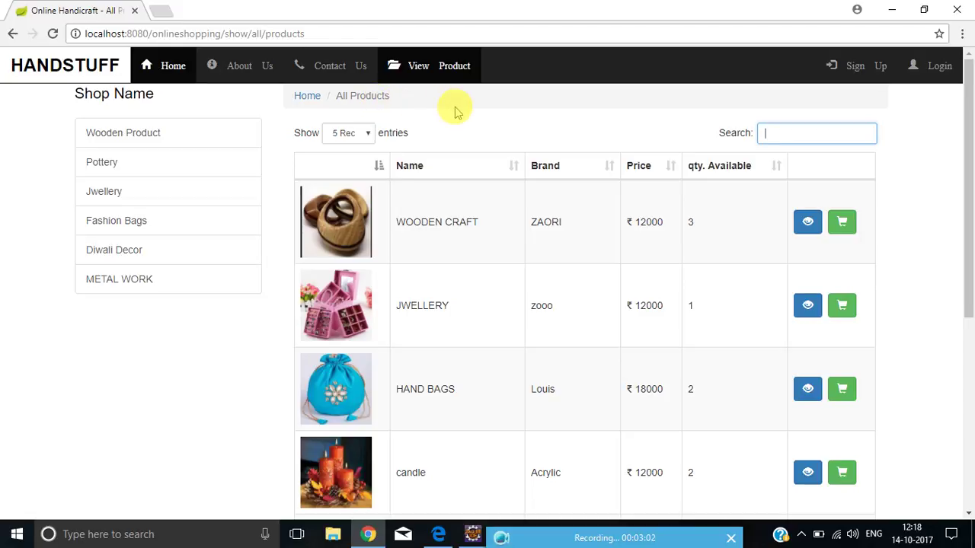
# - Open the Wooden Product category from the sidebar
pyautogui.moveTo(393, 96); pyautogui.dragTo(333, 93)
pyautogui.click(436, 135)
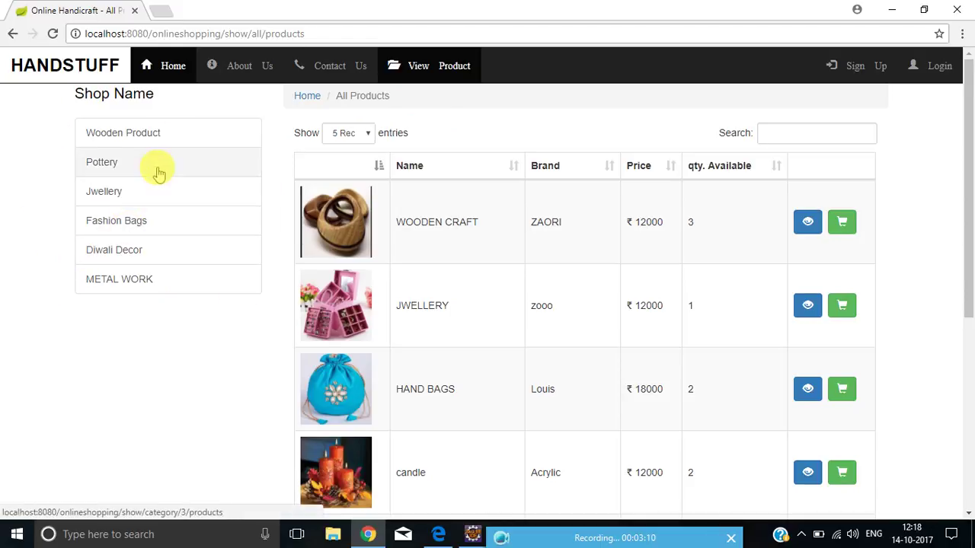
pyautogui.click(164, 137)
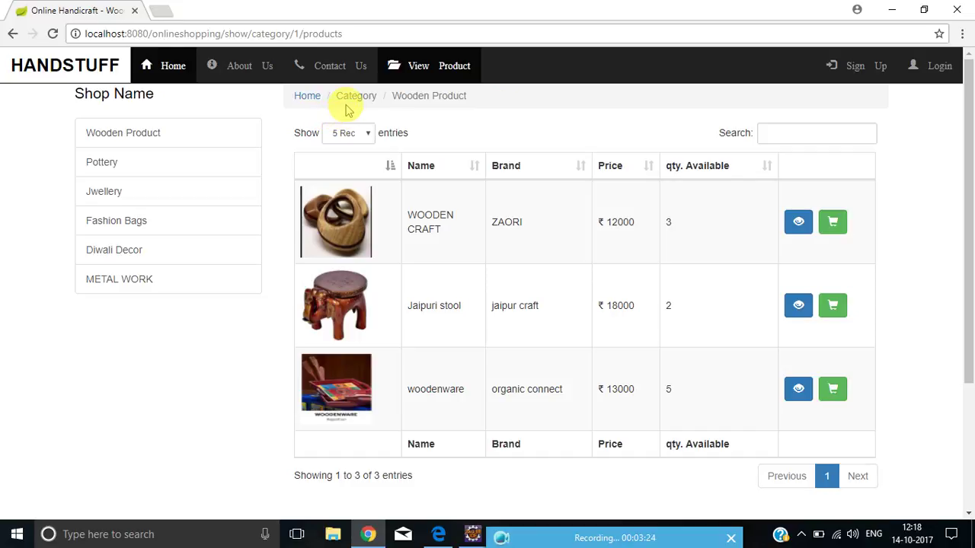
# - Switch to Fashion Bags, listing HAND BAGS, rajasthani craft and Craftgasmic
pyautogui.moveTo(476, 99); pyautogui.dragTo(392, 98)
pyautogui.click(443, 135)
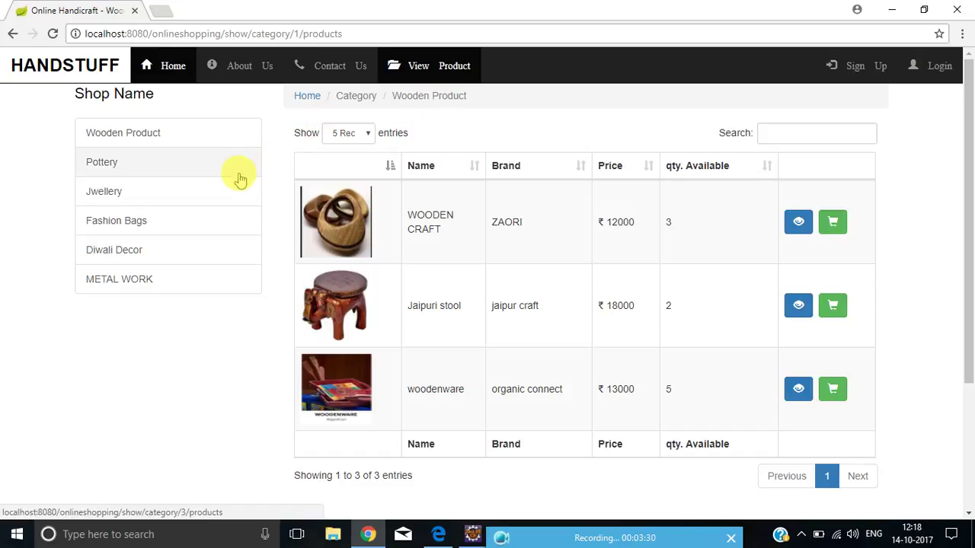
pyautogui.click(215, 218)
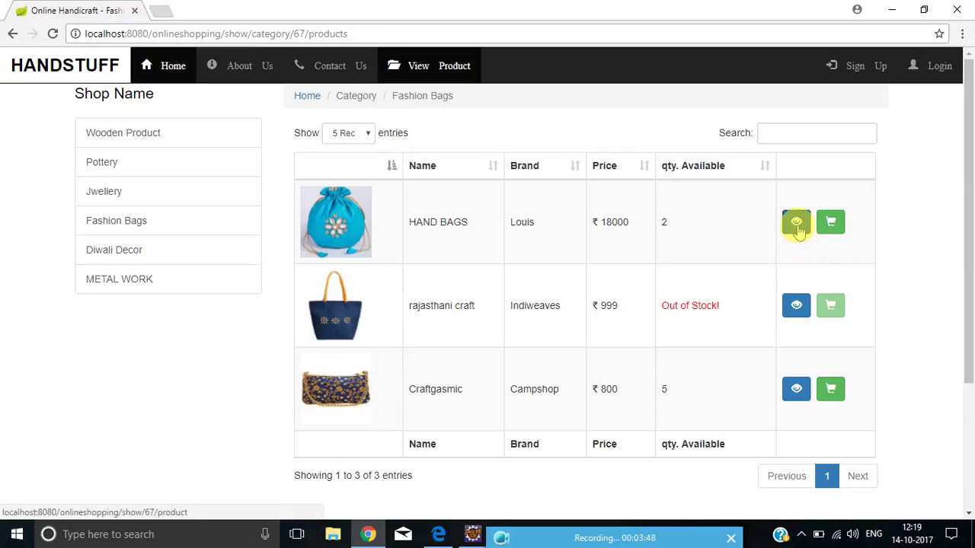
# - View the HAND BAGS product details, then go Back to the All Products listing
pyautogui.click(796, 224)
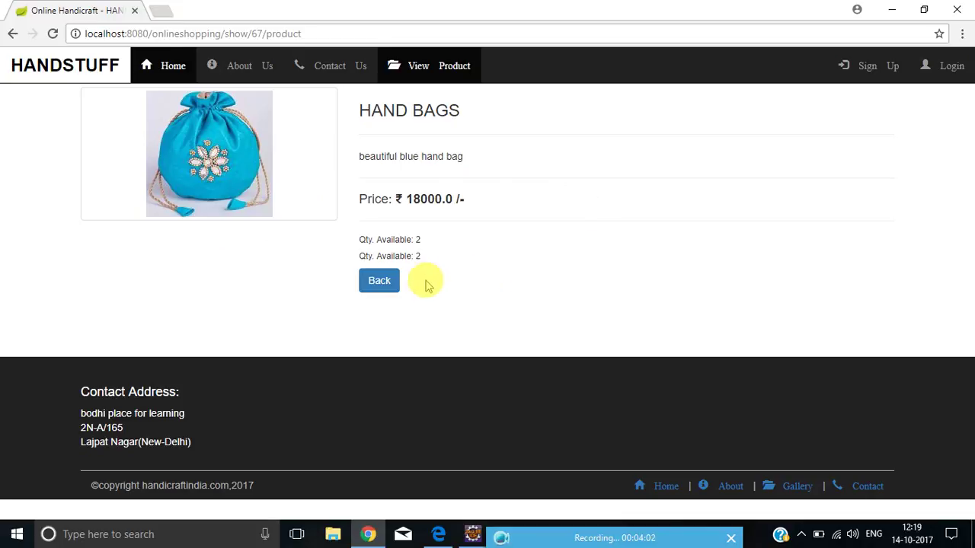
pyautogui.click(381, 281)
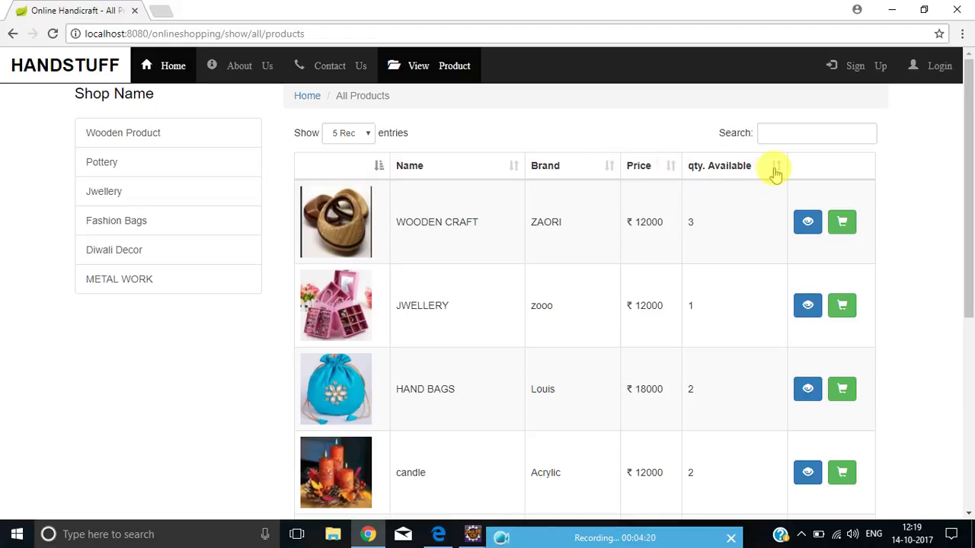
# - Sort products by Name ascending so Blue ceramic honey pot, candle and Chokers come first
pyautogui.click(515, 168)
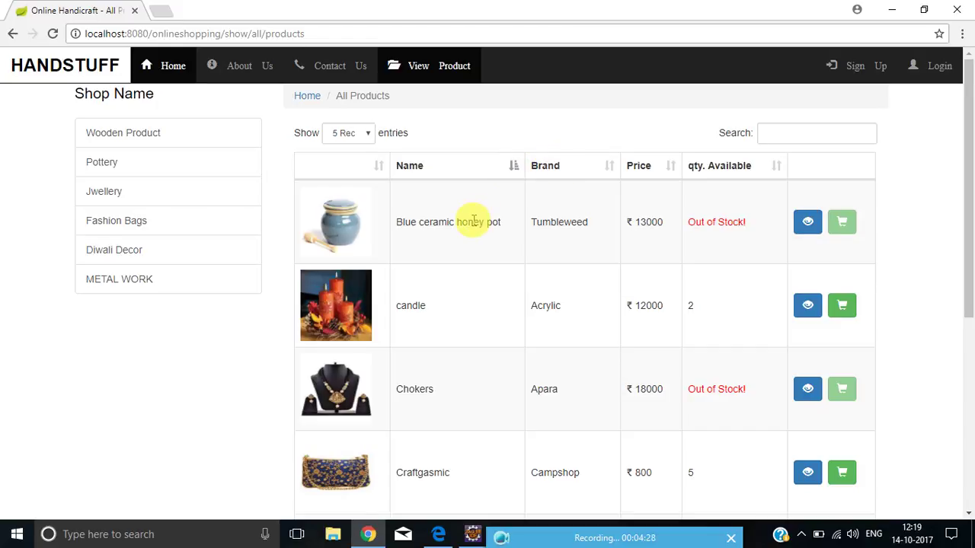
pyautogui.scroll(-3, 472, 221)
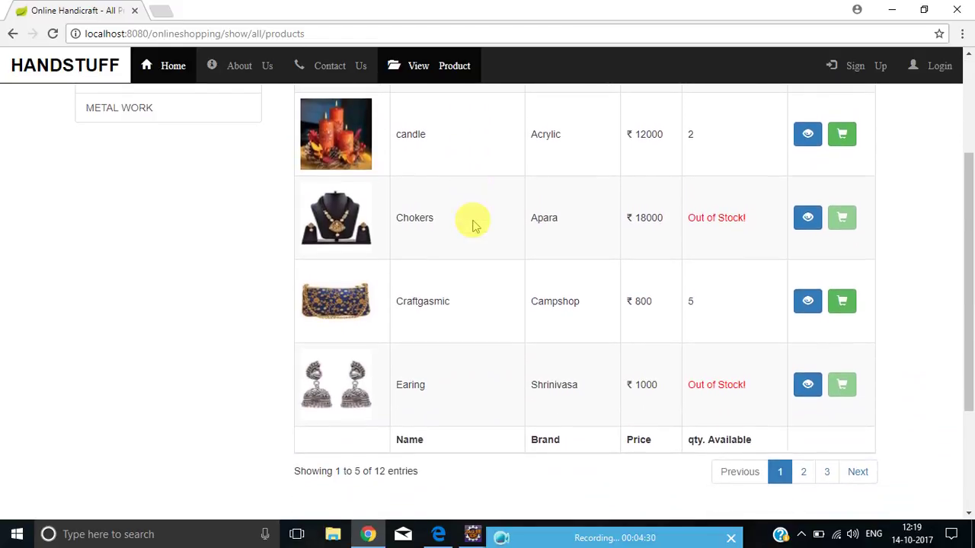
pyautogui.scroll(1, 473, 223)
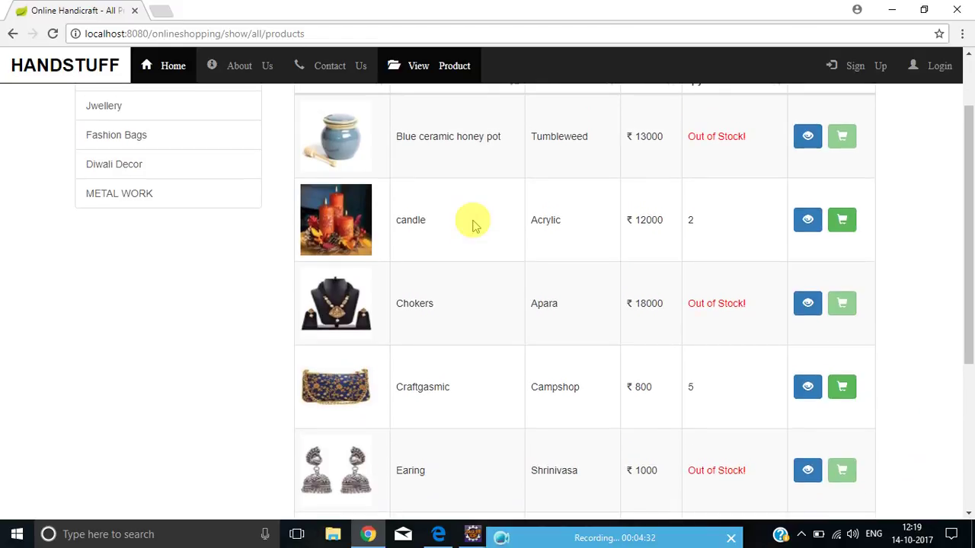
pyautogui.scroll(1, 473, 222)
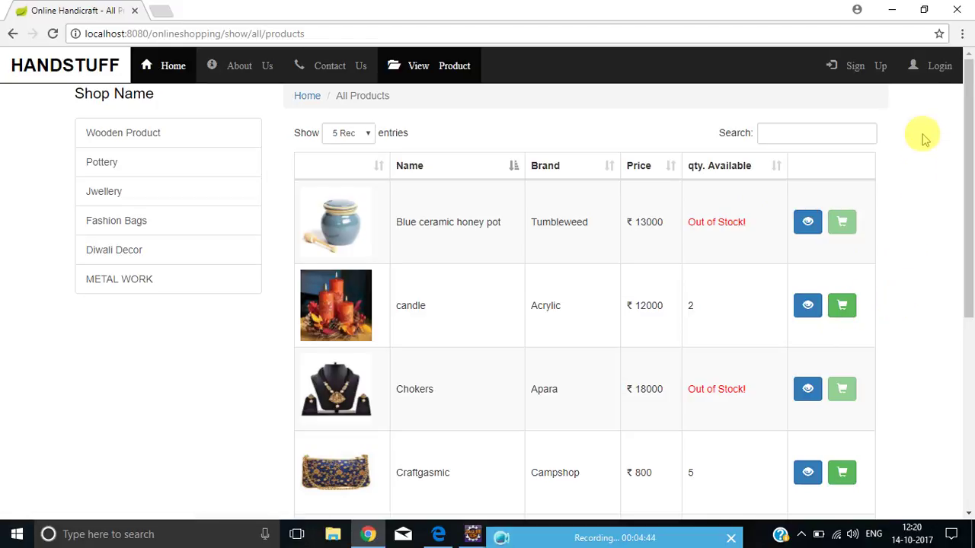
# - Navigate to the Login page from the top-right navigation link
pyautogui.click(925, 74)
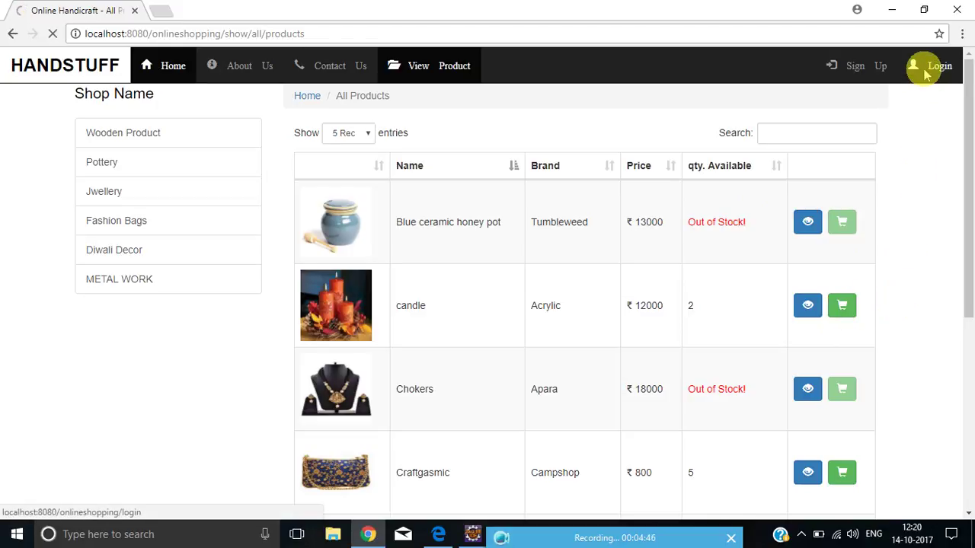
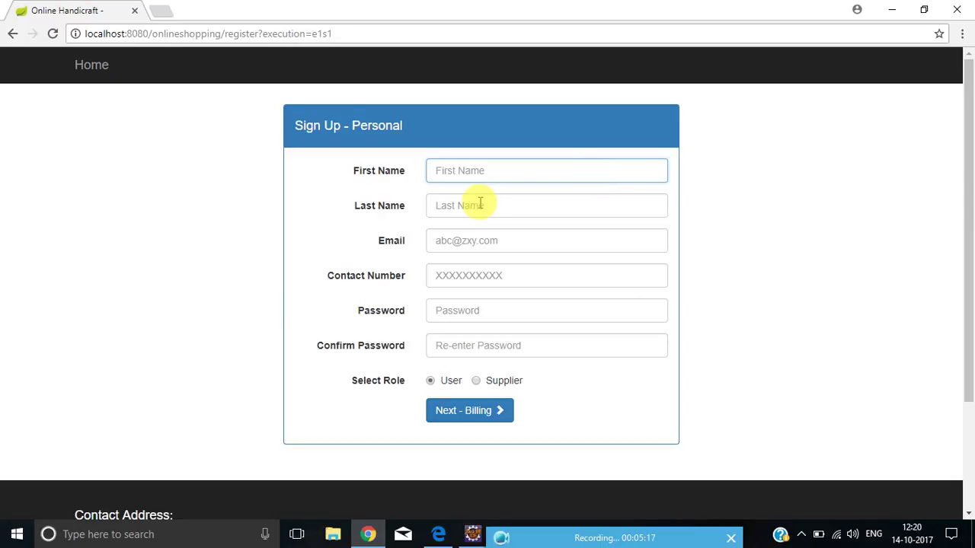
# - Submit the blank personal sign-up form and review the 'please enter' errors on each required field
pyautogui.click(462, 418)
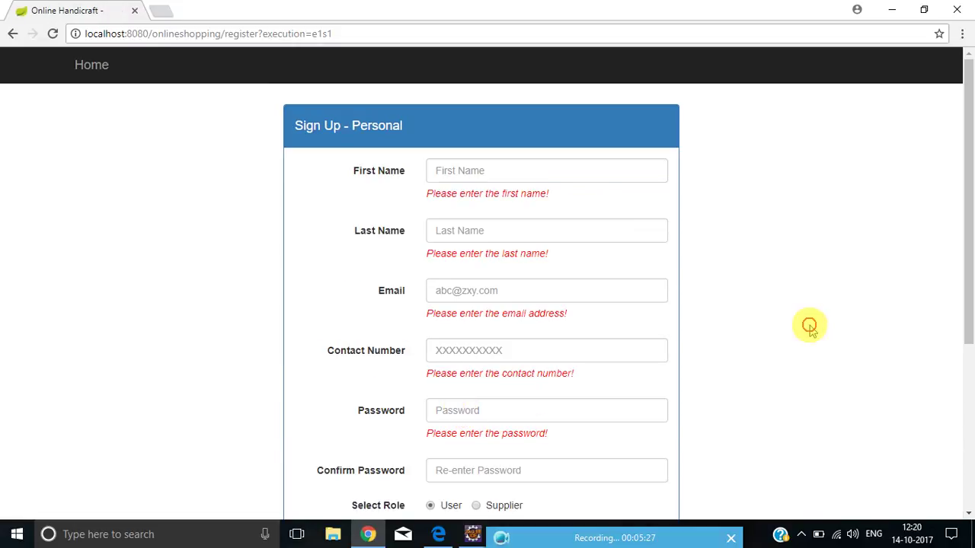
pyautogui.scroll(-1, 811, 328)
pyautogui.scroll(1, 811, 329)
pyautogui.scroll(-1, 811, 329)
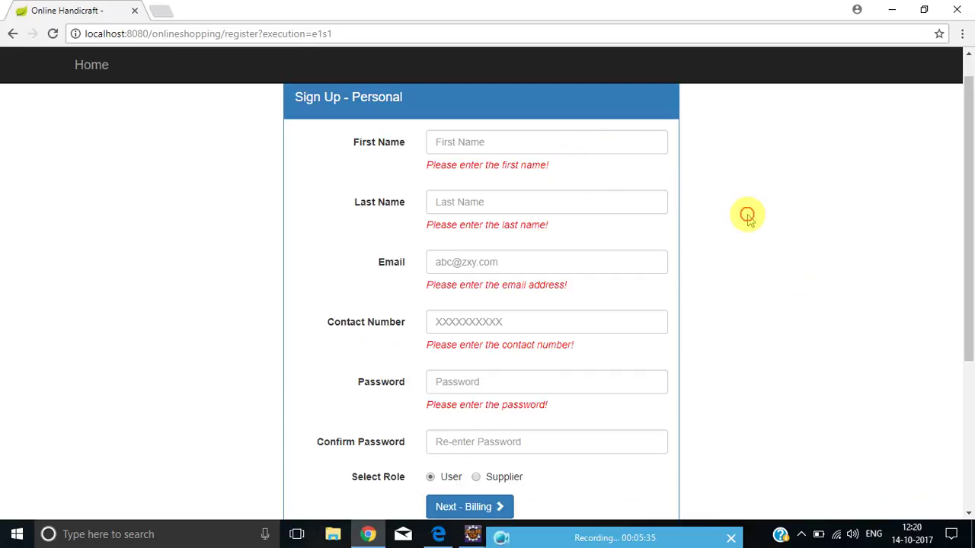
pyautogui.scroll(-1, 749, 219)
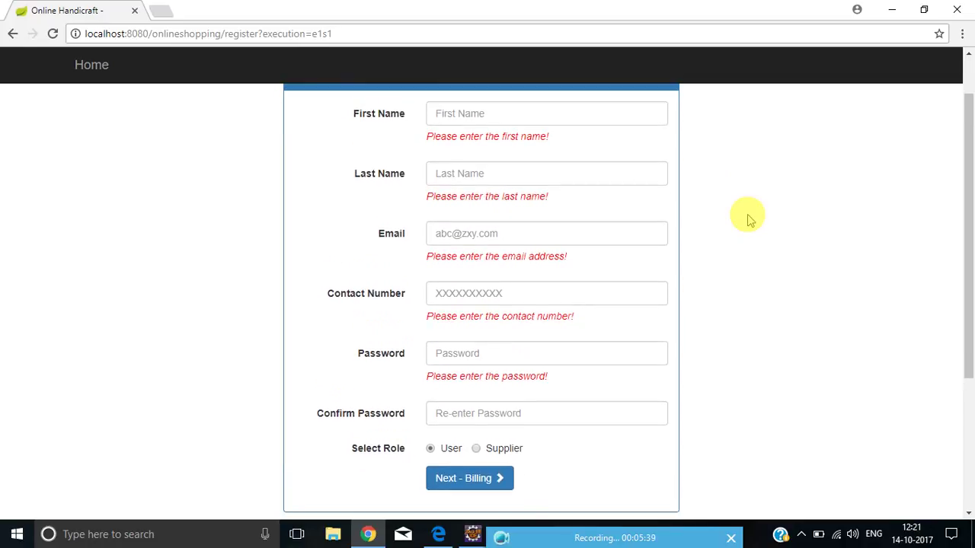
pyautogui.scroll(1, 749, 219)
pyautogui.click(596, 143)
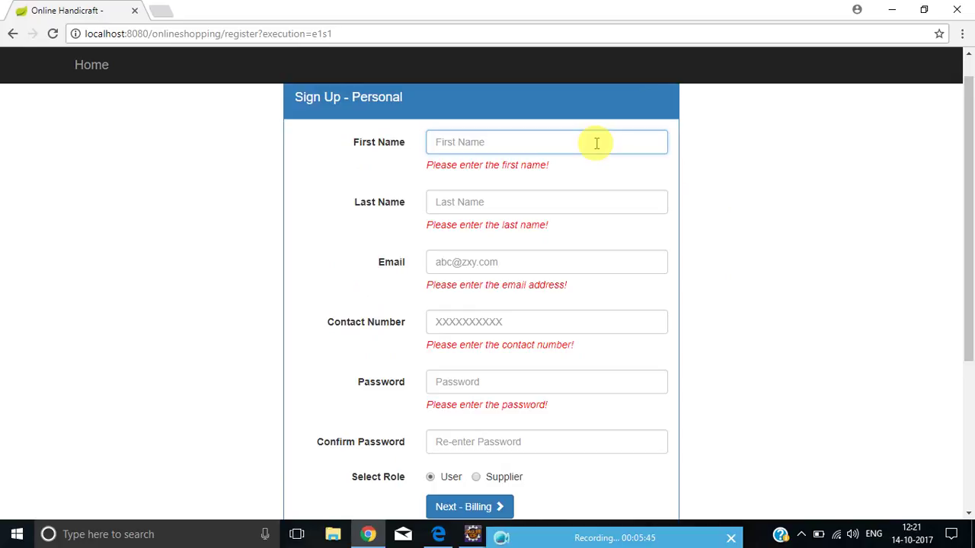
# - Enter the new user's first name, last name and e-mail address
pyautogui.press('Tab')
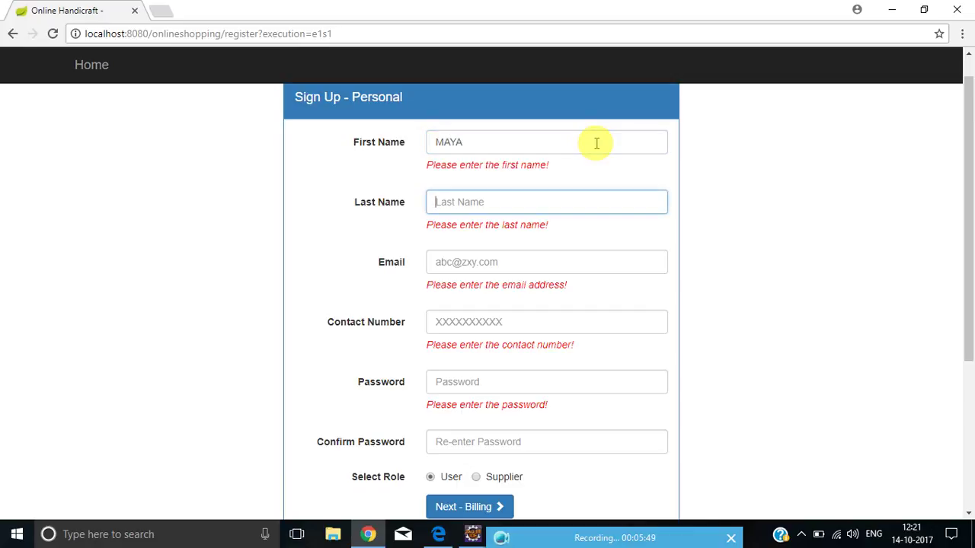
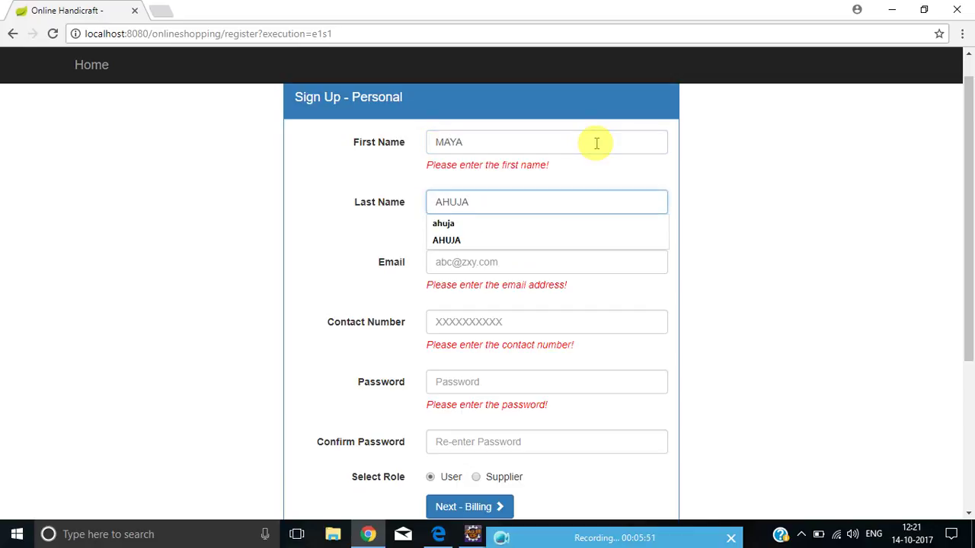
pyautogui.click(539, 240)
pyautogui.click(512, 262)
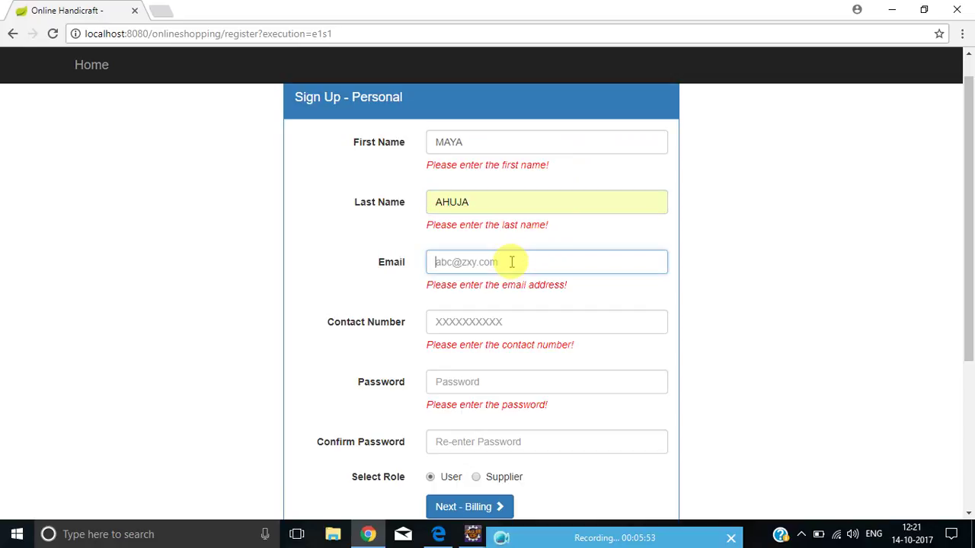
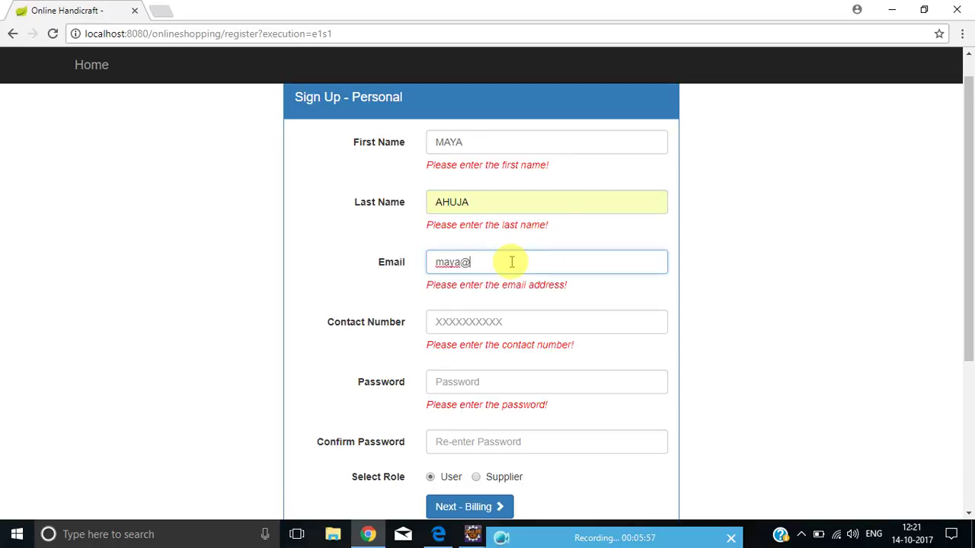
# - Add the contact number and a matching password and confirmation, then continue to the address form
pyautogui.press('Tab')
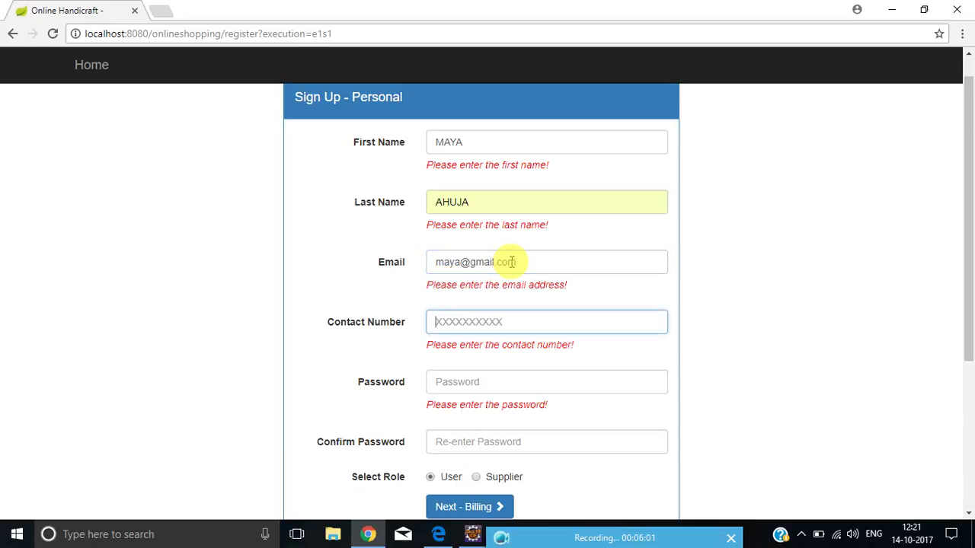
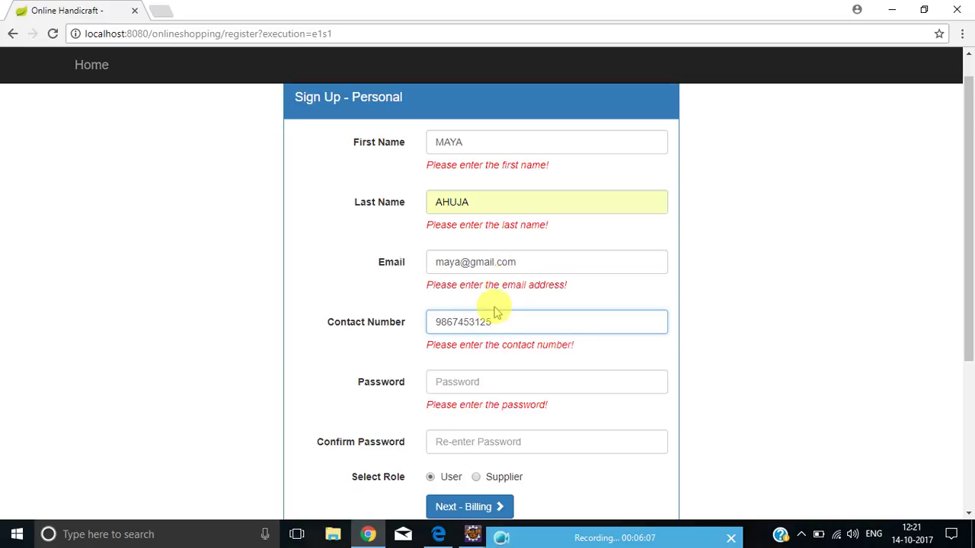
pyautogui.press('Tab')
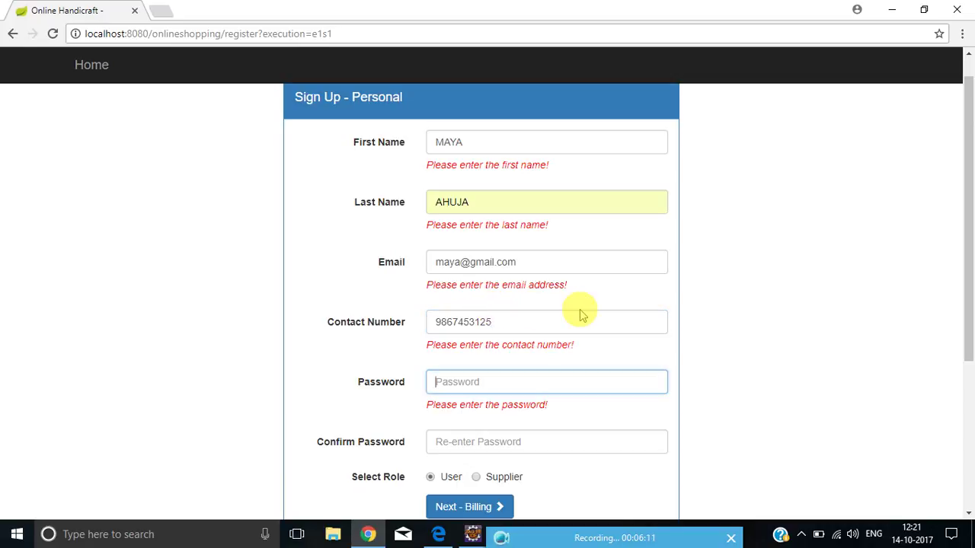
pyautogui.write('••')
pyautogui.press('Tab')
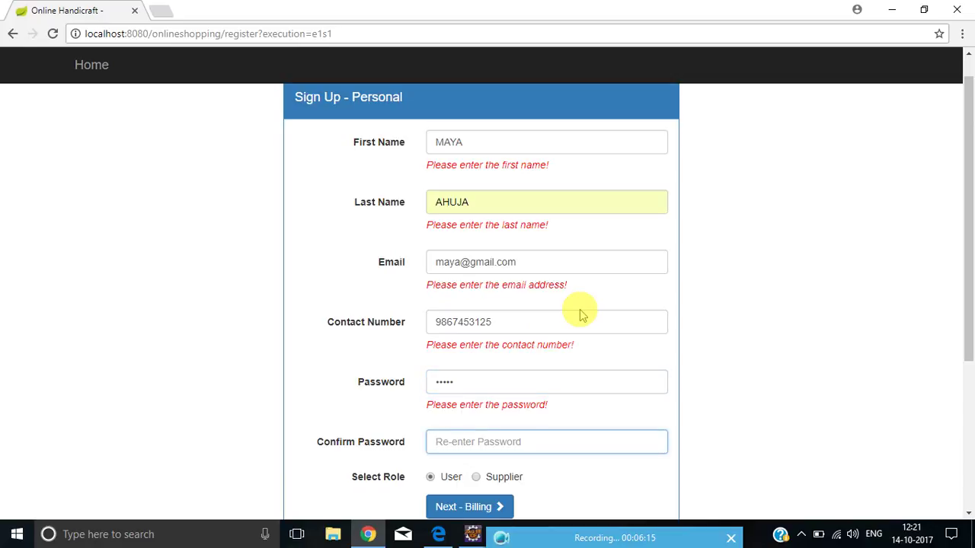
pyautogui.write('••••')
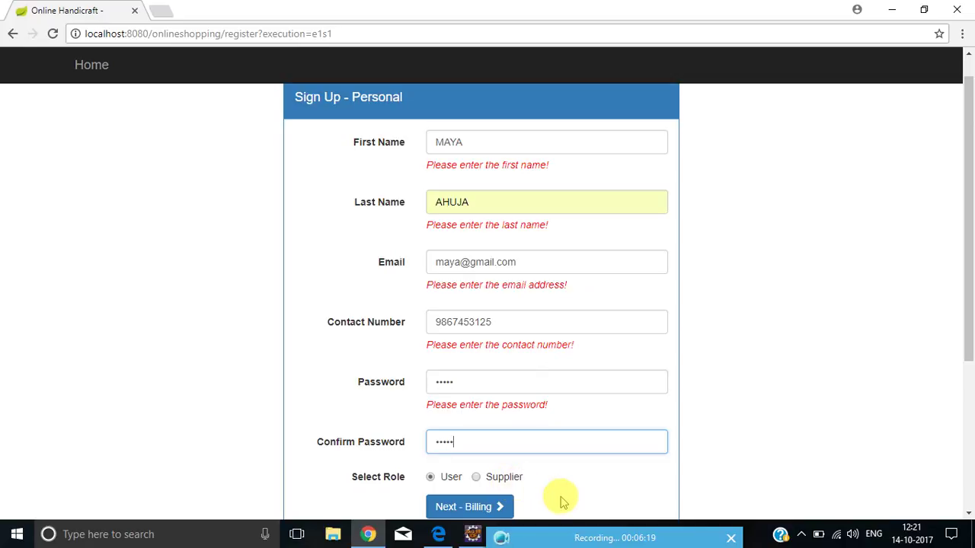
pyautogui.click(499, 508)
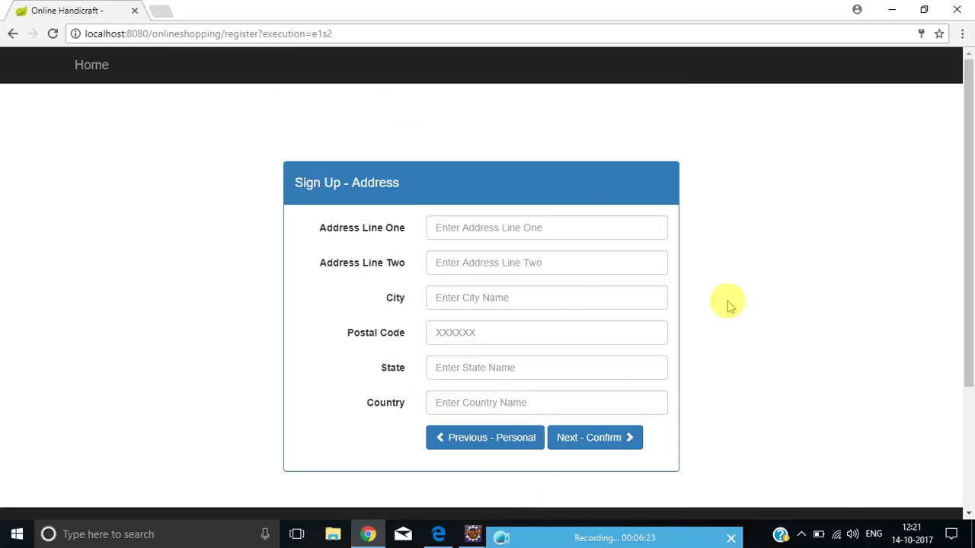
# - Fill in the two street address lines (block number and house number)
pyautogui.click(514, 225)
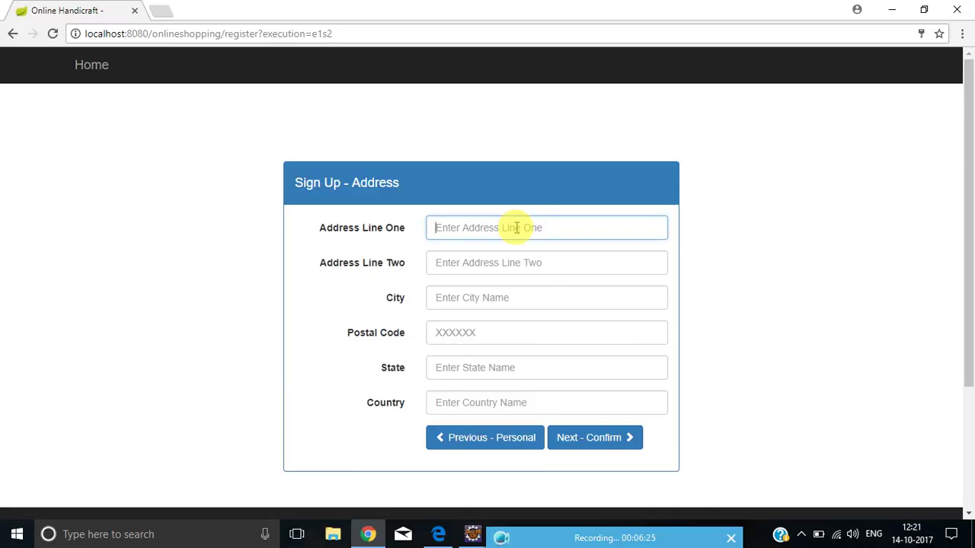
pyautogui.press('Tab')
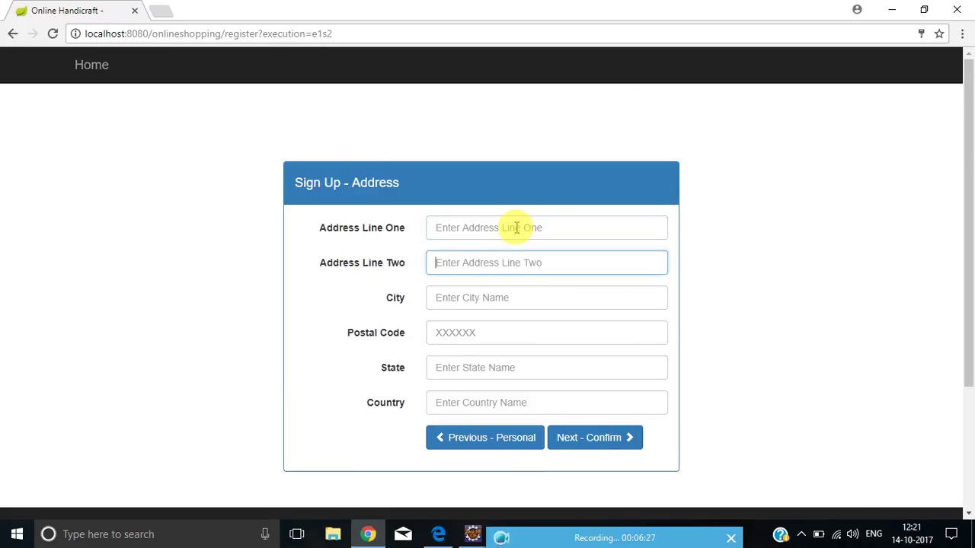
pyautogui.click(513, 227)
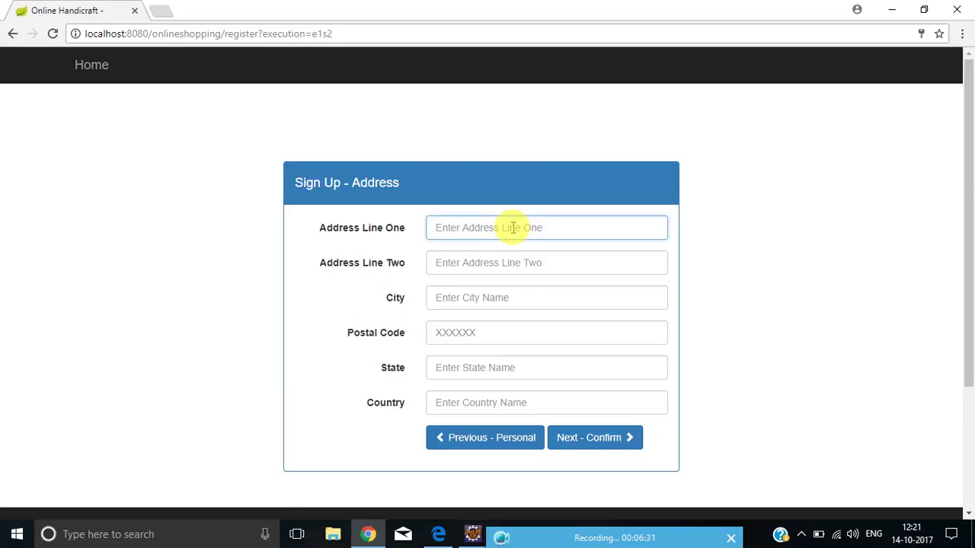
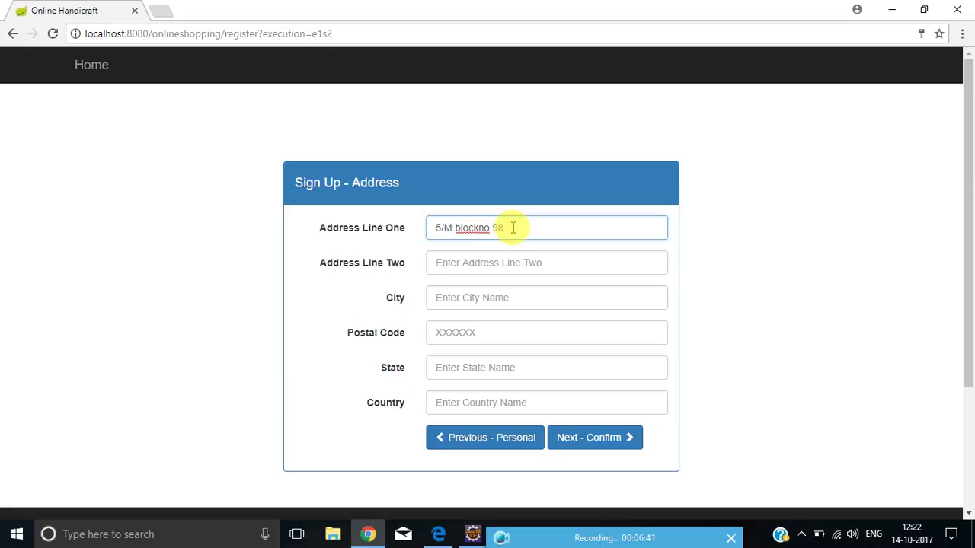
pyautogui.press('Tab')
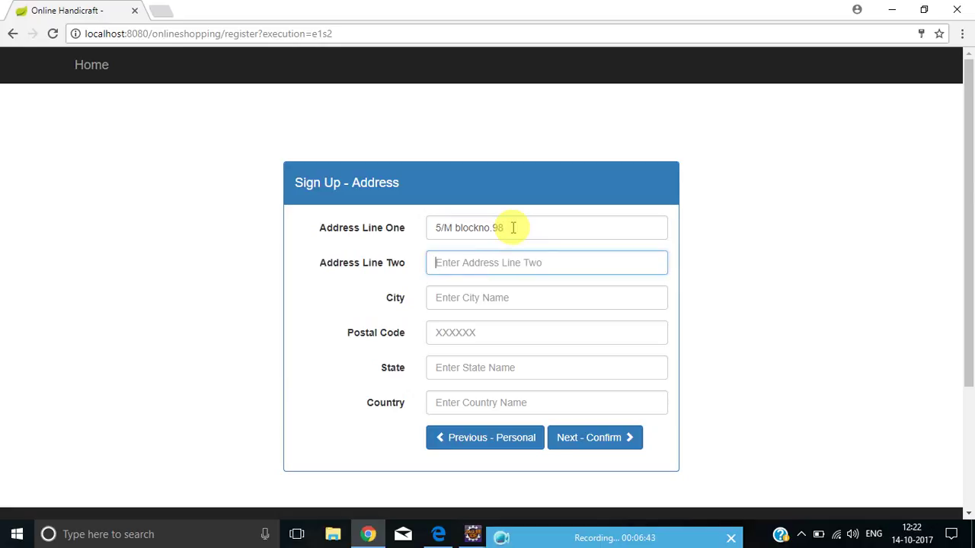
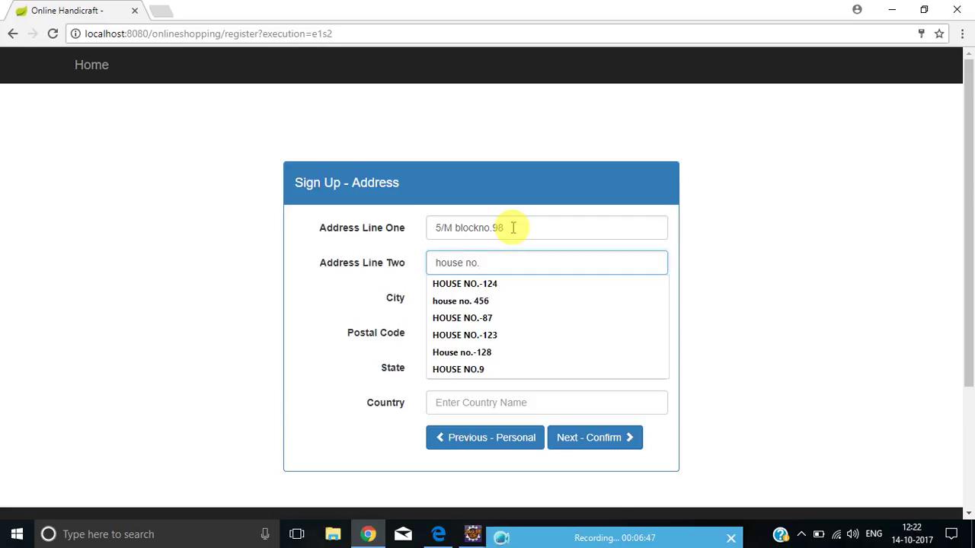
# - Set the city to Faridabad from the autofill suggestion and proceed to the confirmation summary
pyautogui.press('Tab')
pyautogui.write('fr')
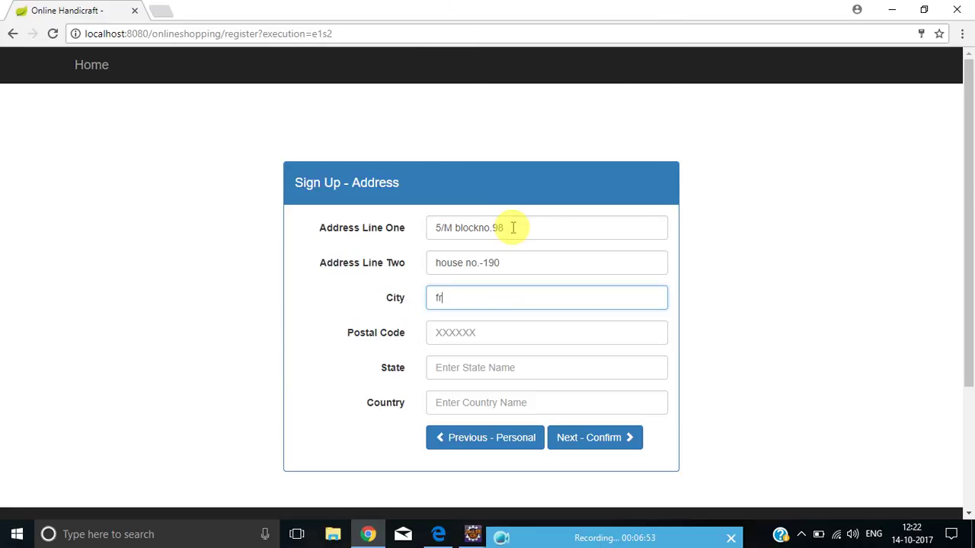
pyautogui.press('BackSpace')
pyautogui.write('ari')
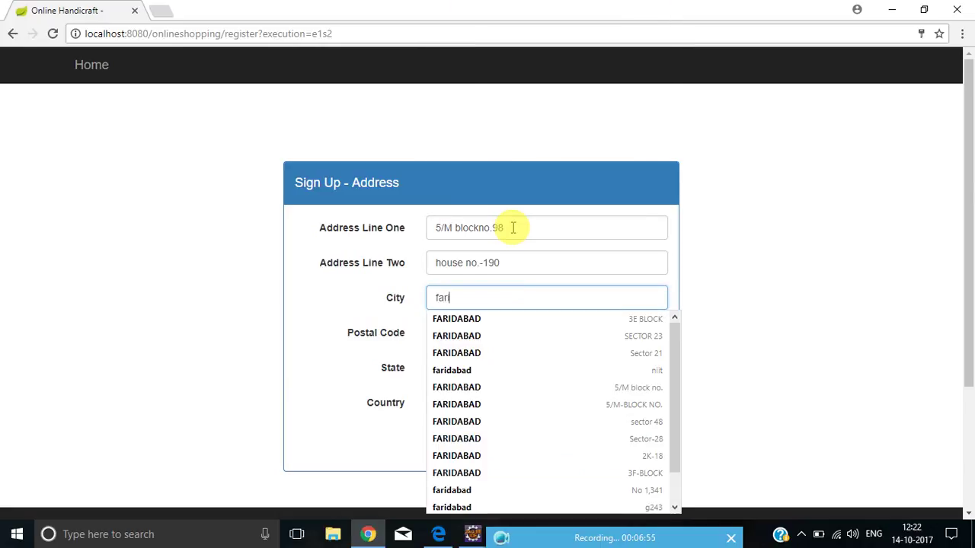
pyautogui.write('dabad')
pyautogui.press('Down')
pyautogui.press('Return')
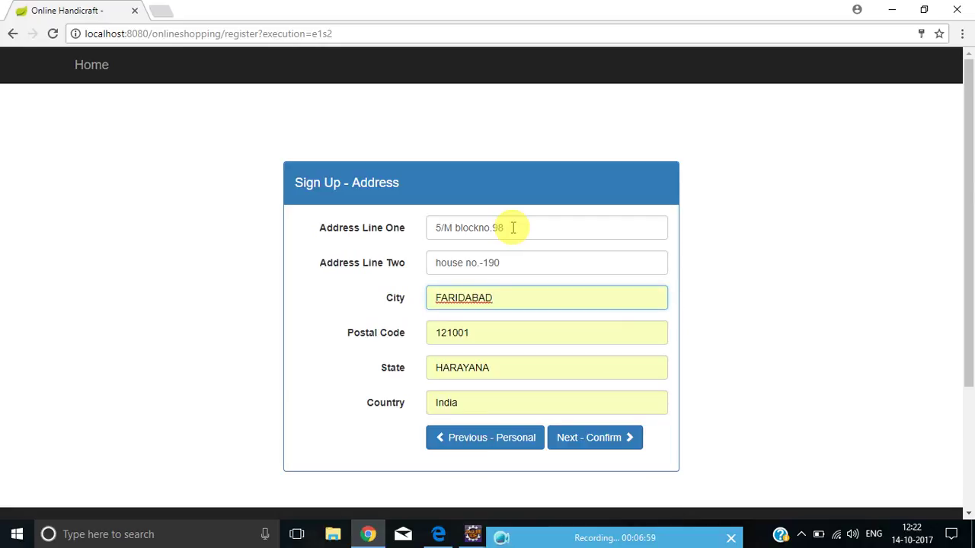
pyautogui.click(591, 439)
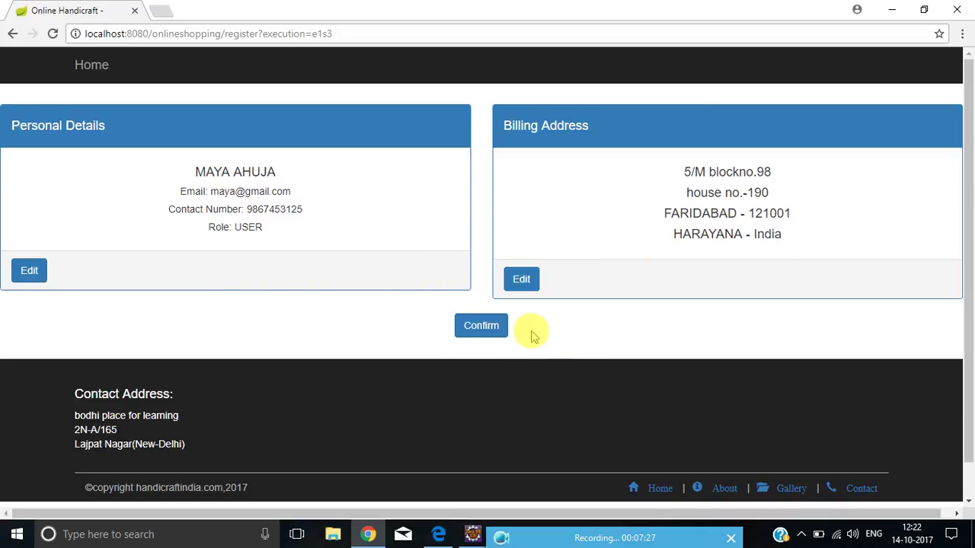
# - Confirm the registration on the summary page
pyautogui.click(480, 330)
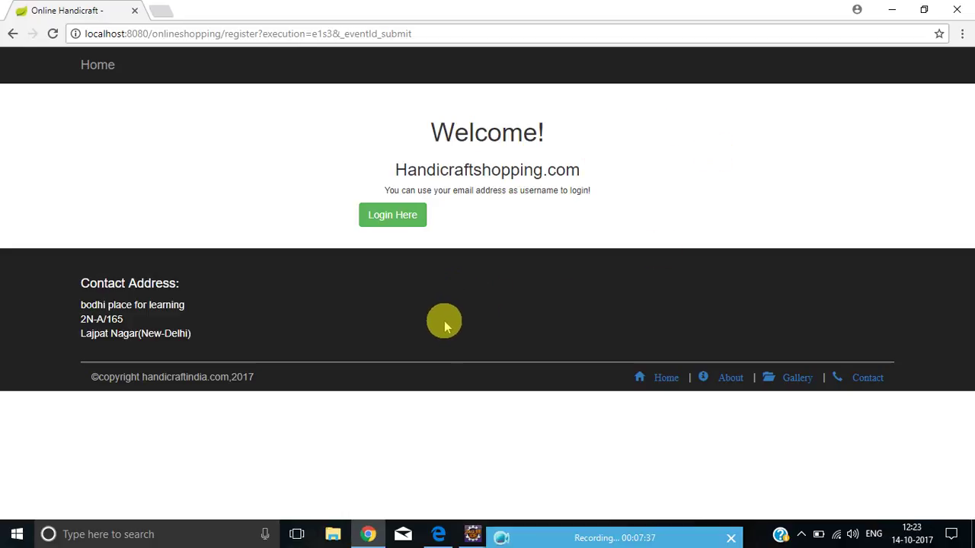
pyautogui.moveTo(442, 537)
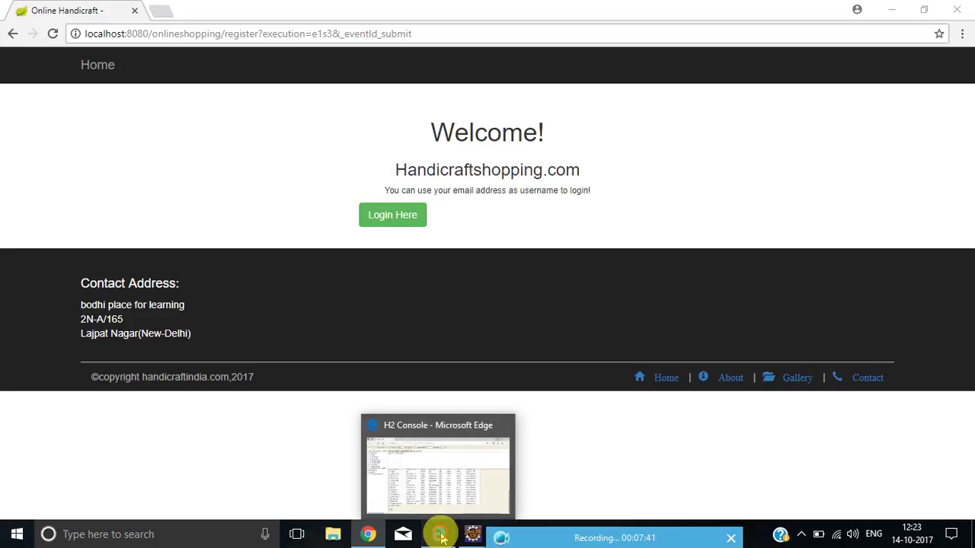
# - In H2 Console, clear the editor and query USER_DETAIL to find the new user at row 142
pyautogui.click(440, 536)
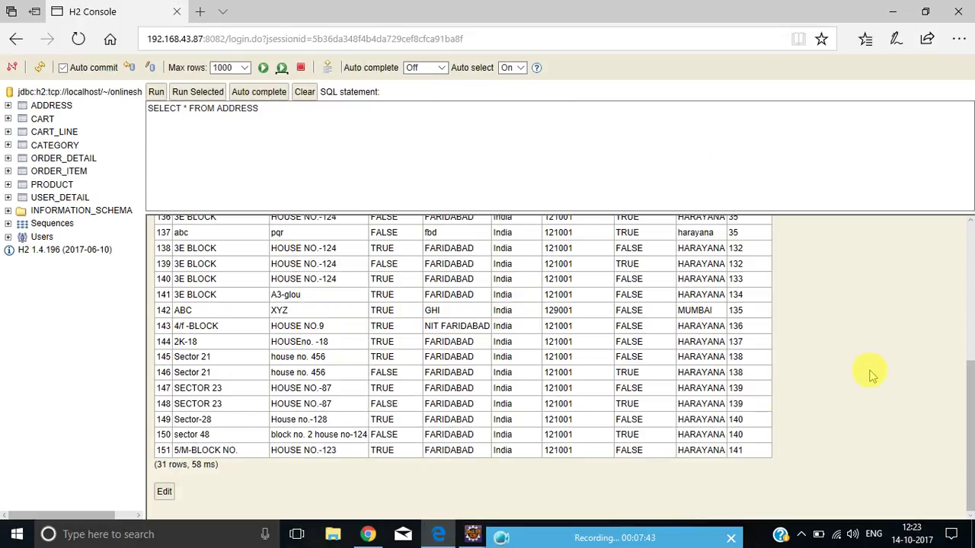
pyautogui.click(304, 92)
pyautogui.click(76, 201)
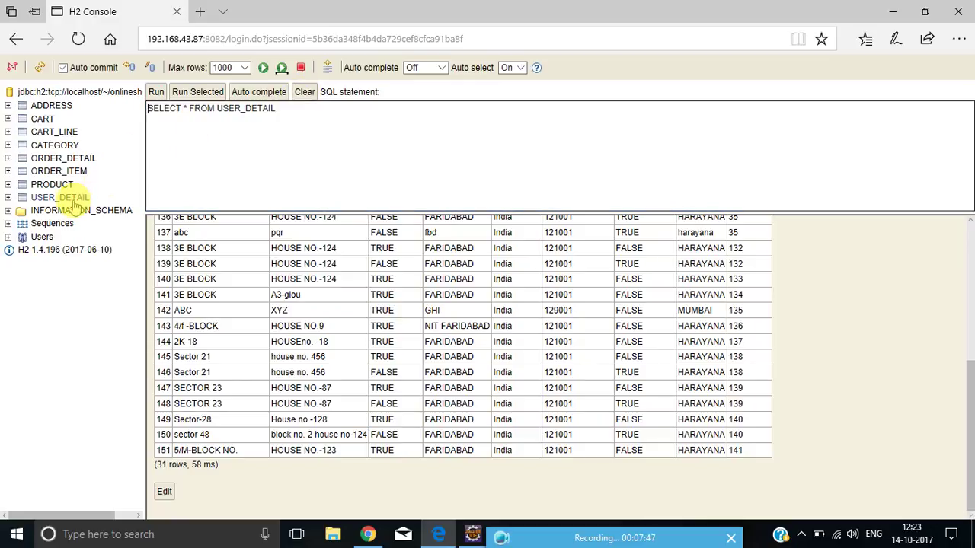
pyautogui.click(155, 92)
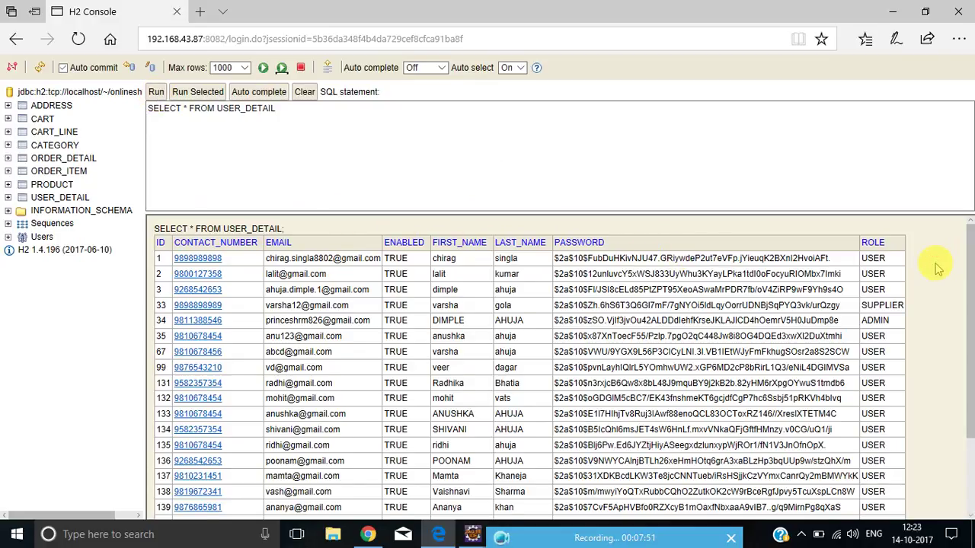
pyautogui.scroll(-3, 939, 266)
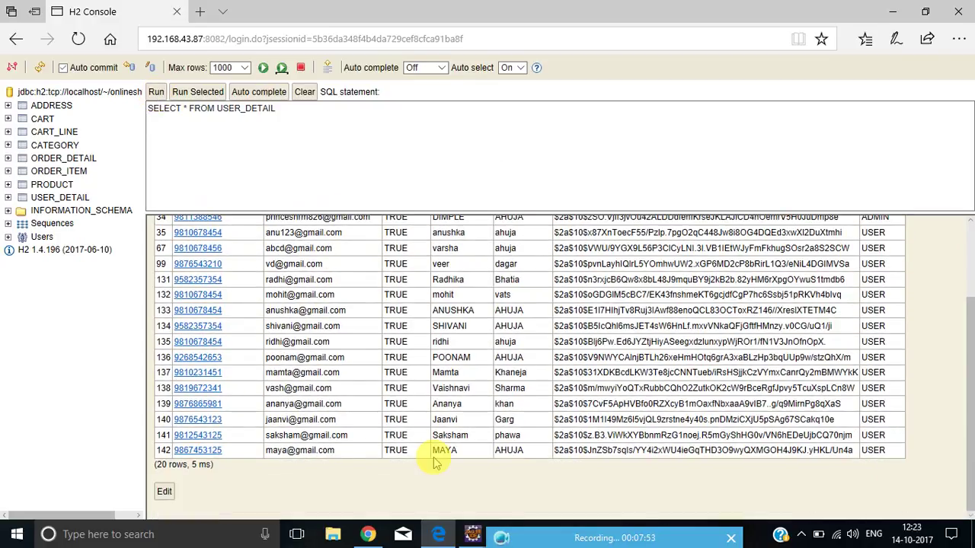
pyautogui.moveTo(163, 450); pyautogui.dragTo(888, 449)
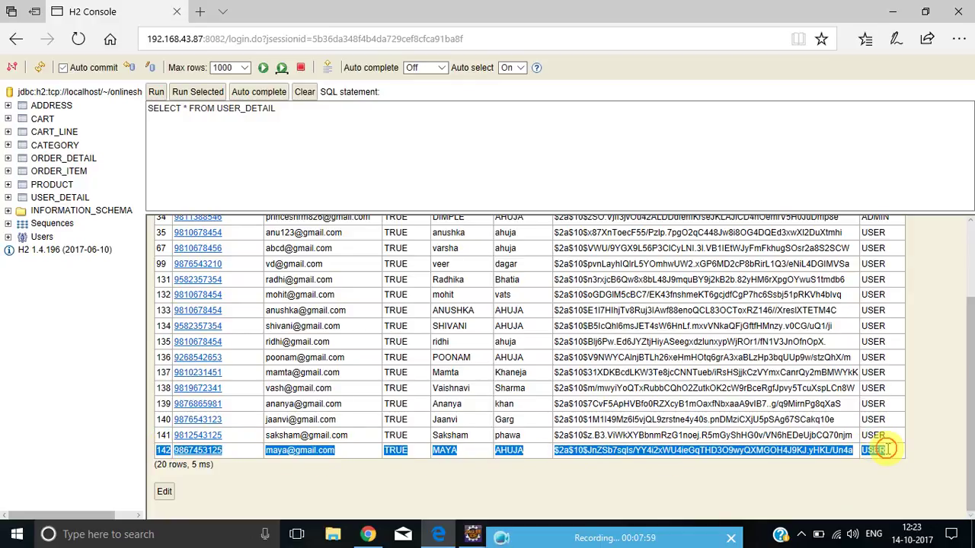
pyautogui.click(720, 456)
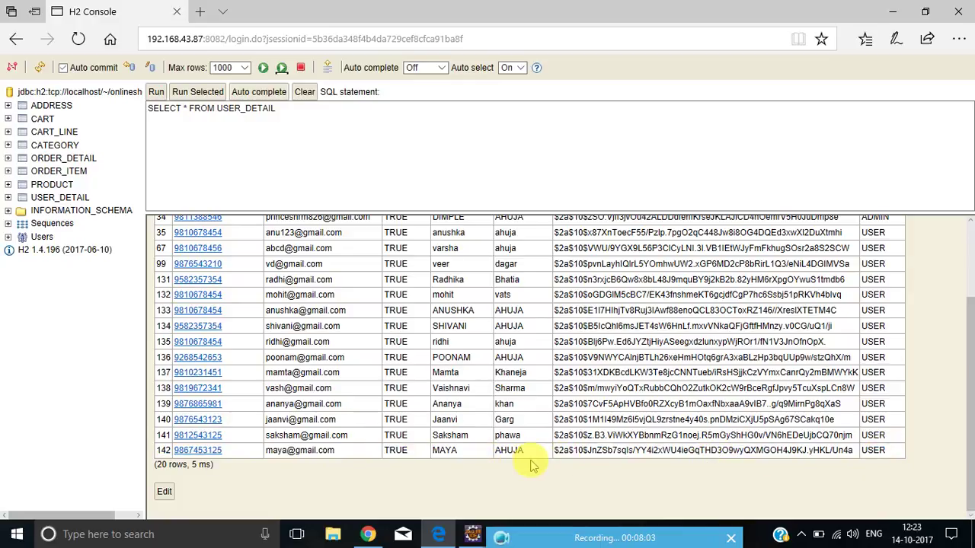
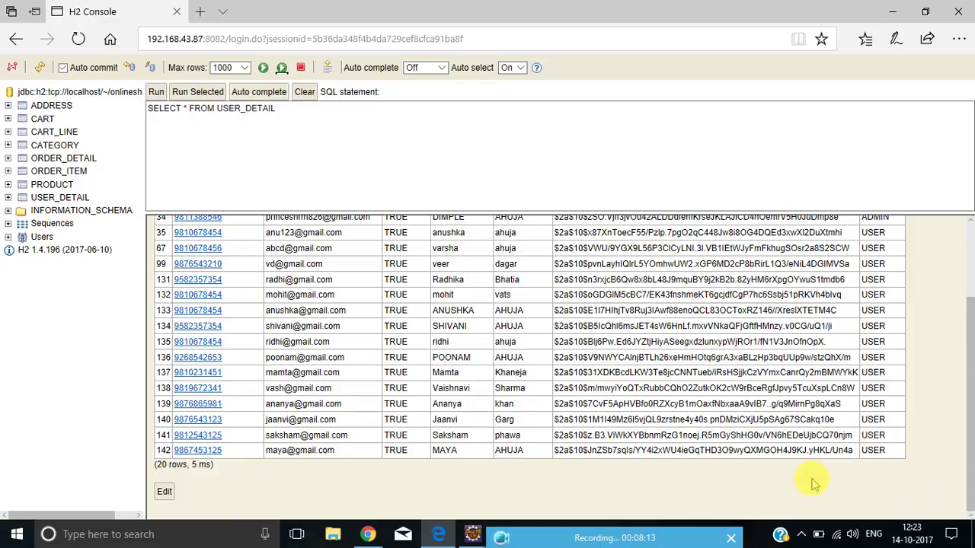
# - Run SELECT * FROM ADDRESS and scroll to the last of 33 rows (ID 153)
pyautogui.click(298, 94)
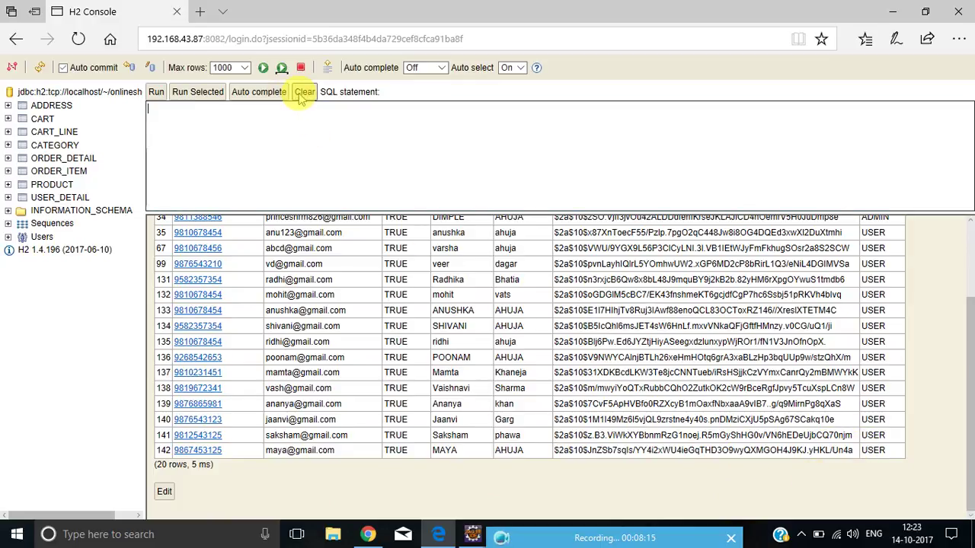
pyautogui.click(64, 108)
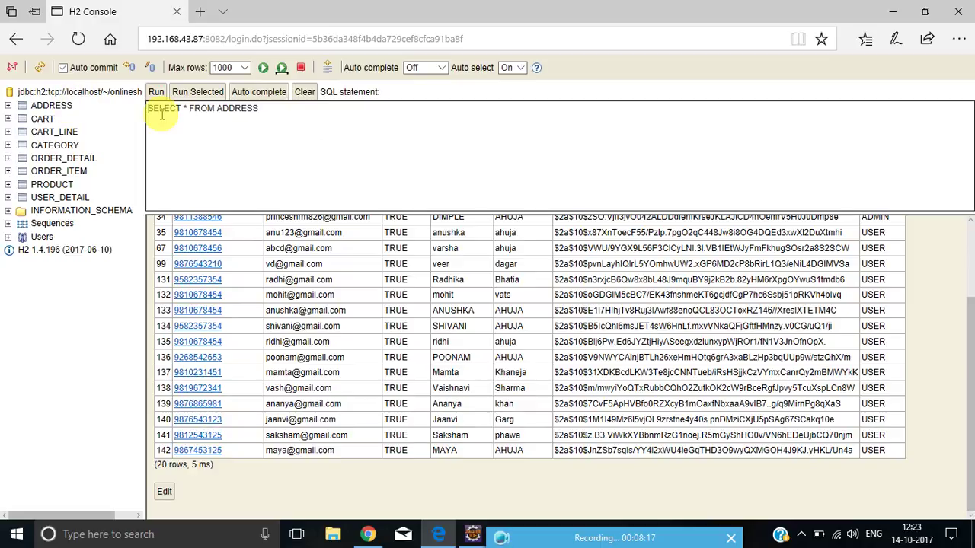
pyautogui.click(155, 91)
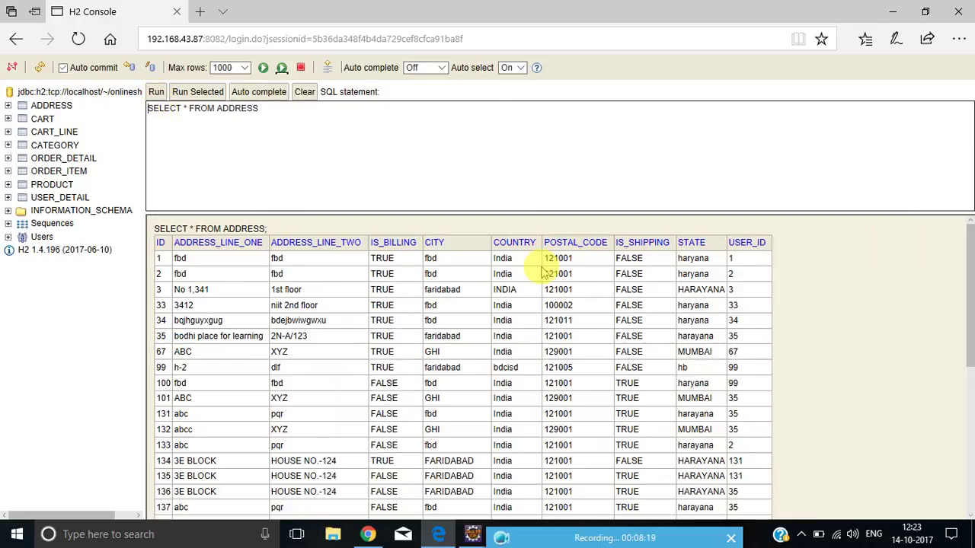
pyautogui.scroll(-1, 794, 305)
pyautogui.scroll(-4, 794, 304)
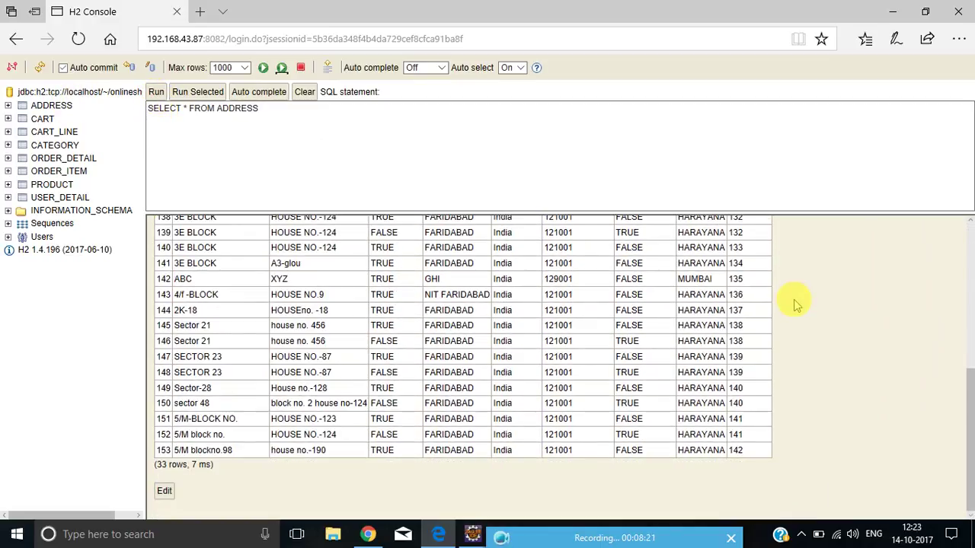
pyautogui.moveTo(155, 450); pyautogui.dragTo(767, 446)
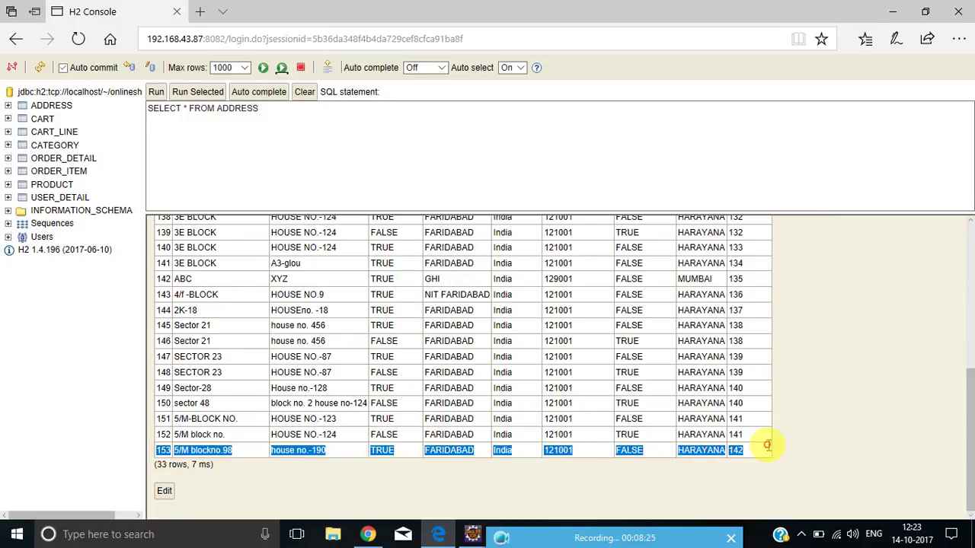
pyautogui.click(807, 455)
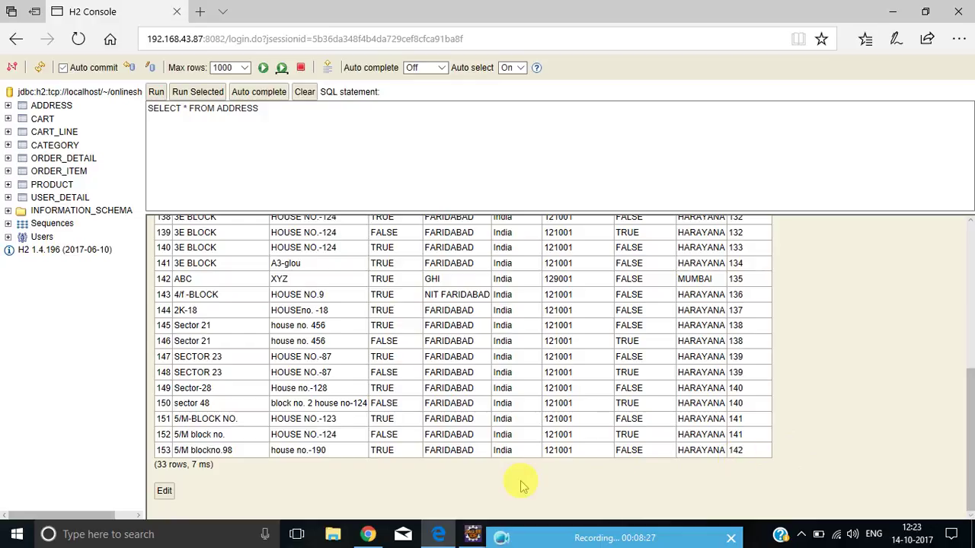
# - Attempt a customer login with a mistyped email and the password, which fails
pyautogui.click(368, 536)
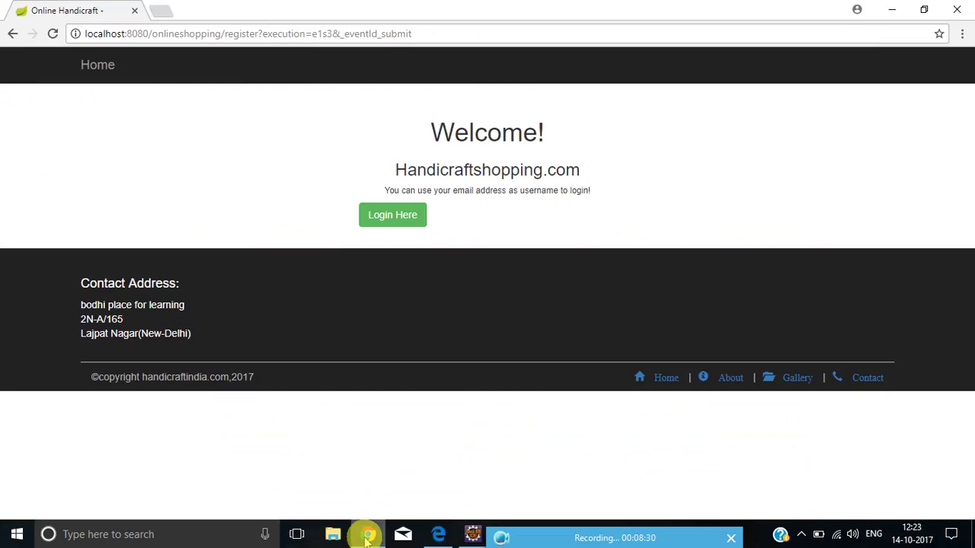
pyautogui.click(402, 220)
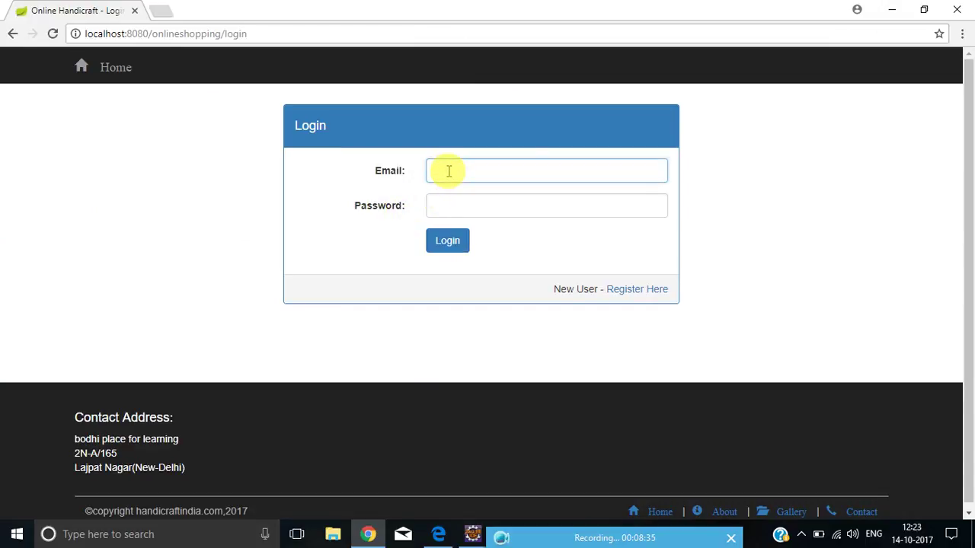
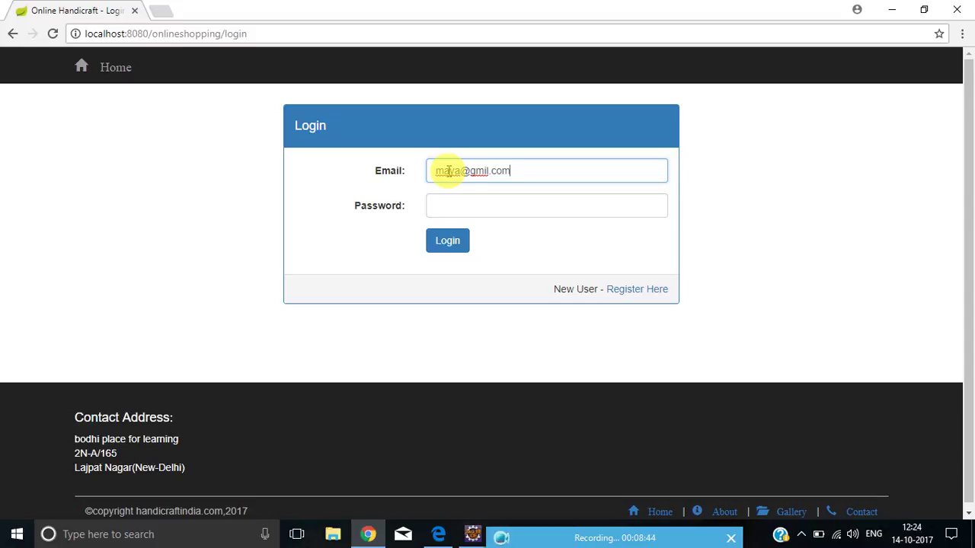
pyautogui.press('Tab')
pyautogui.write('1234')
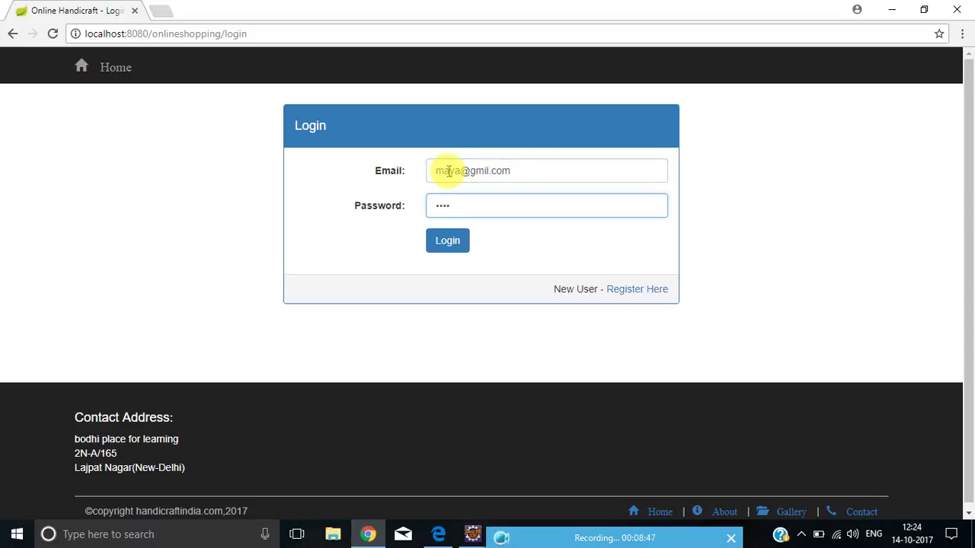
pyautogui.press('Return')
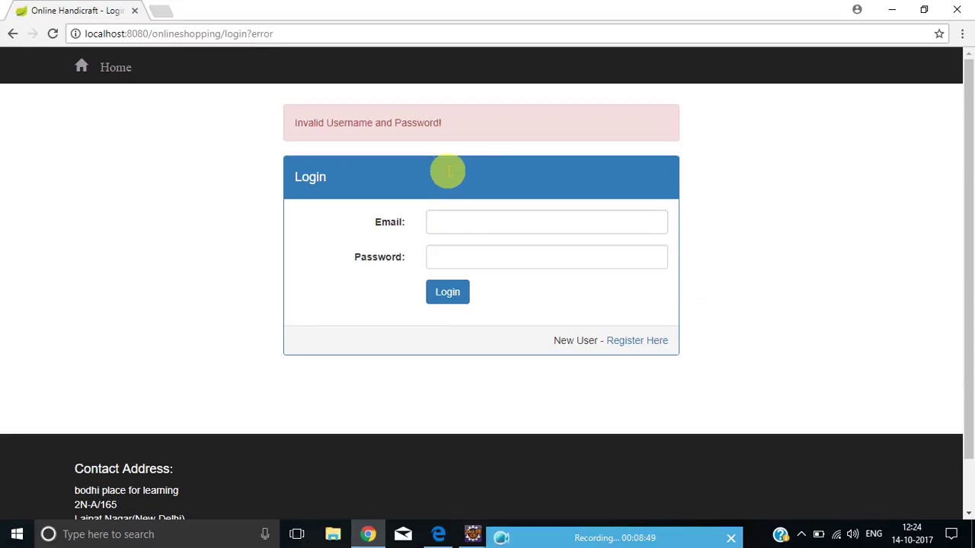
# - Retry the login with the corrected email and password to reach the home page
pyautogui.click(437, 220)
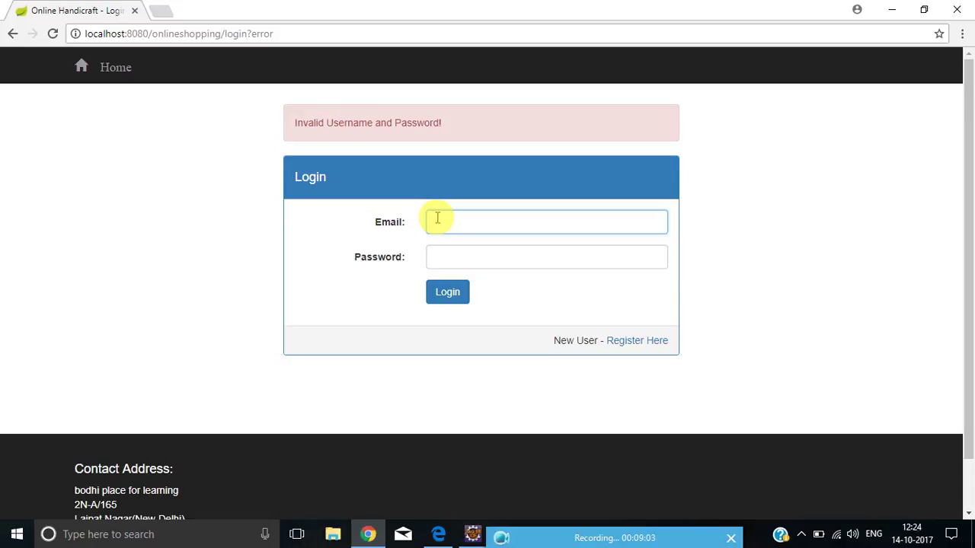
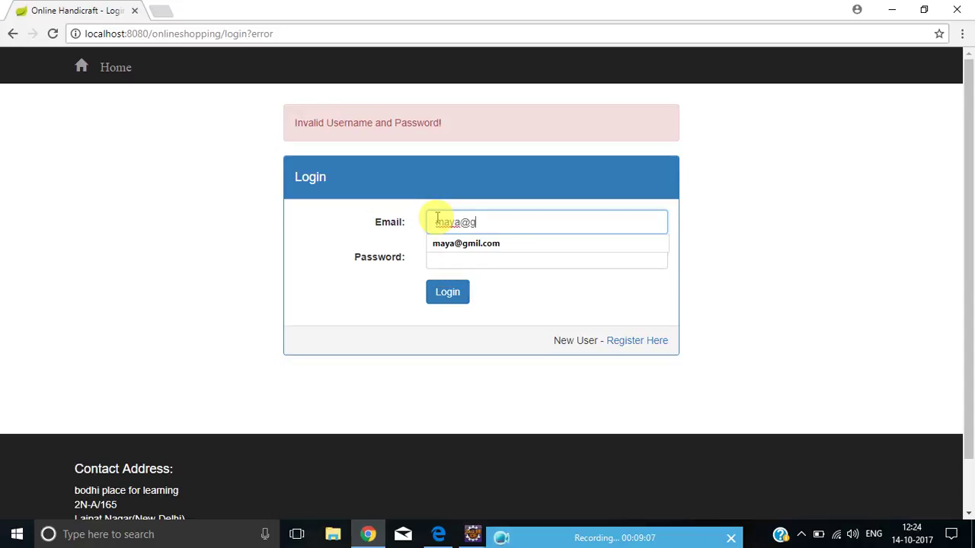
pyautogui.press('Tab')
pyautogui.write('12345')
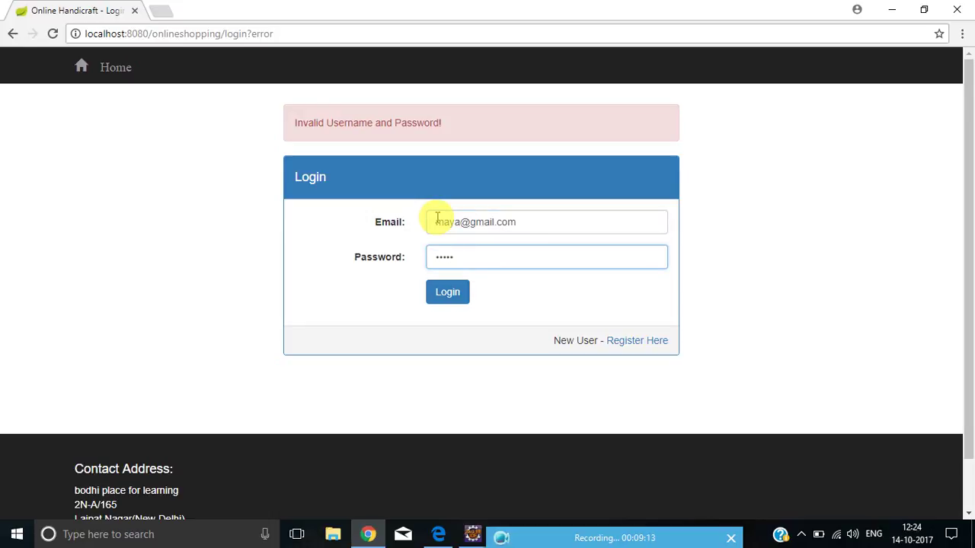
pyautogui.press('Return')
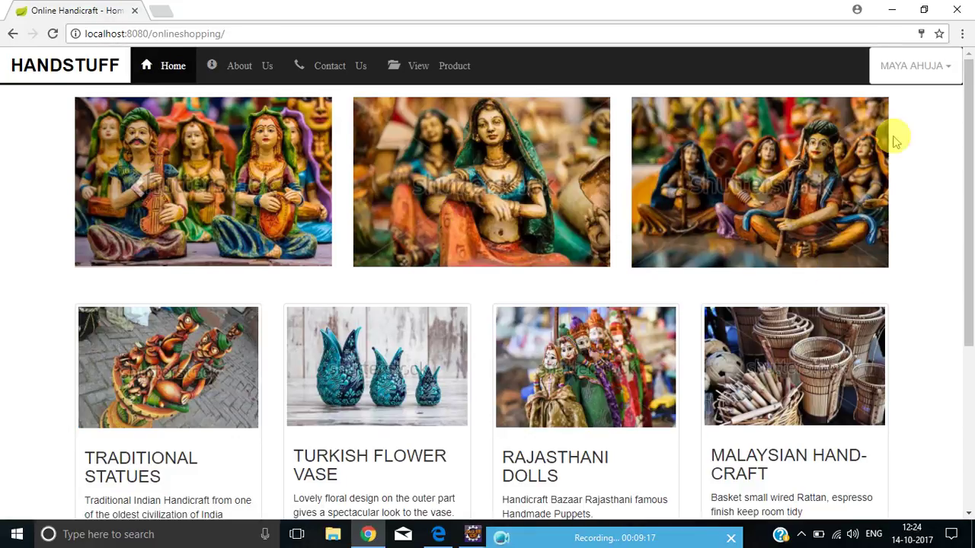
# - Check the cart, filter to Wooden Product items, and add the Jaipuri stool
pyautogui.click(928, 79)
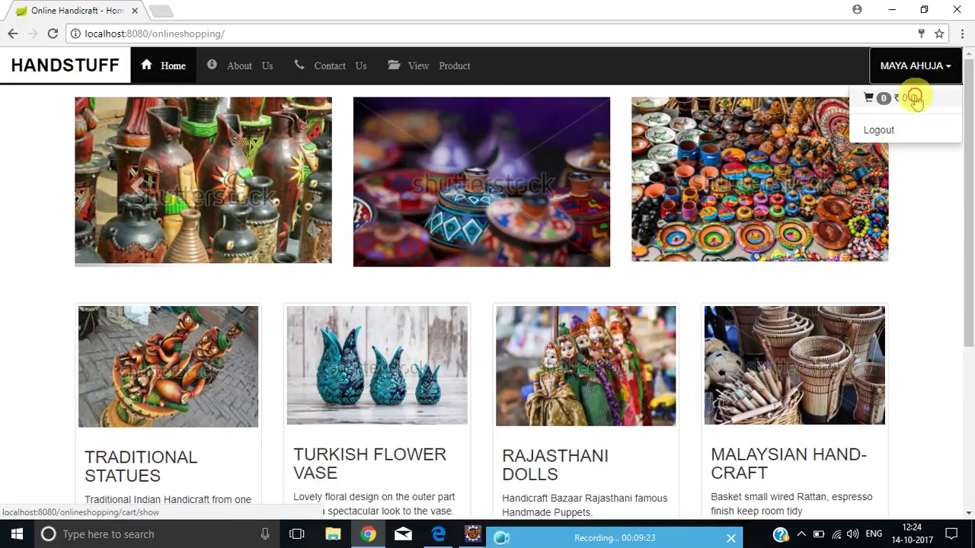
pyautogui.click(916, 100)
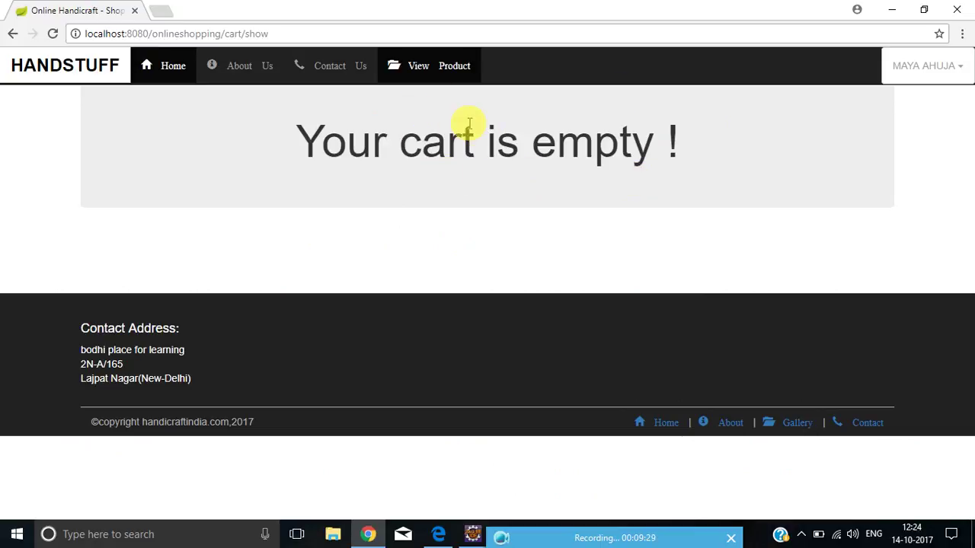
pyautogui.click(429, 66)
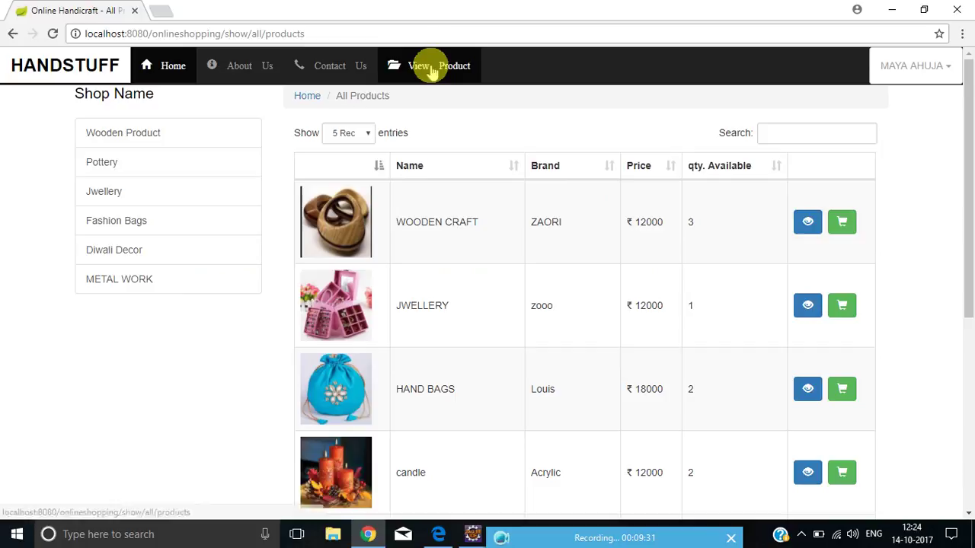
pyautogui.click(257, 273)
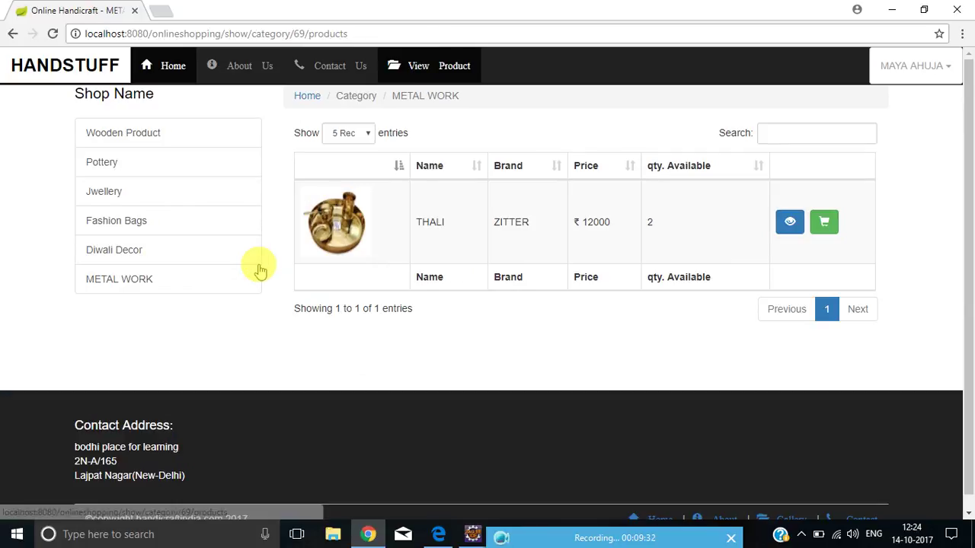
pyautogui.click(223, 135)
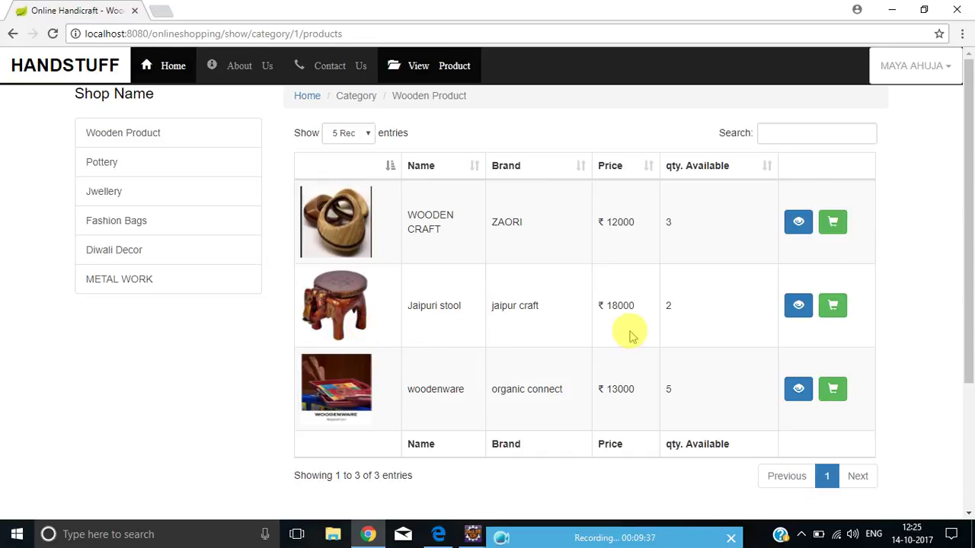
pyautogui.click(798, 307)
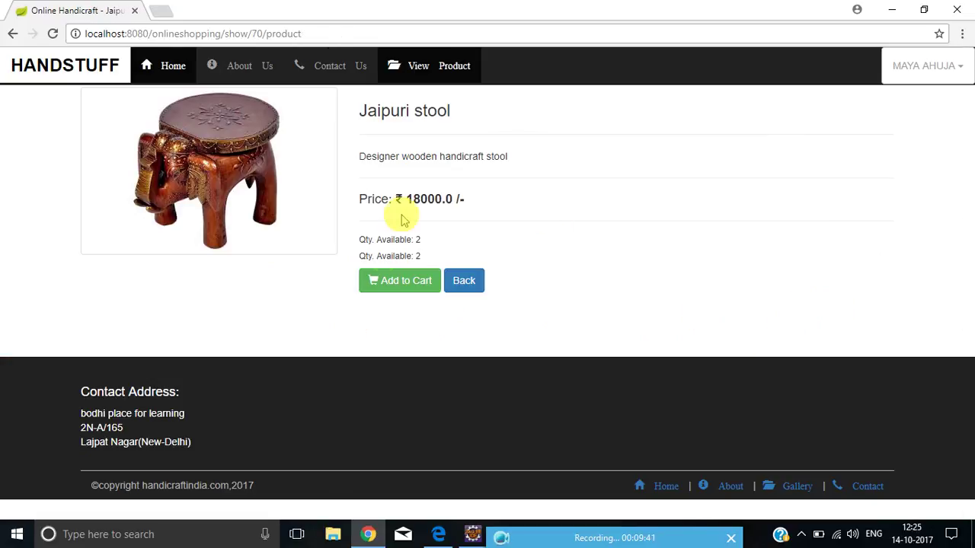
pyautogui.click(395, 292)
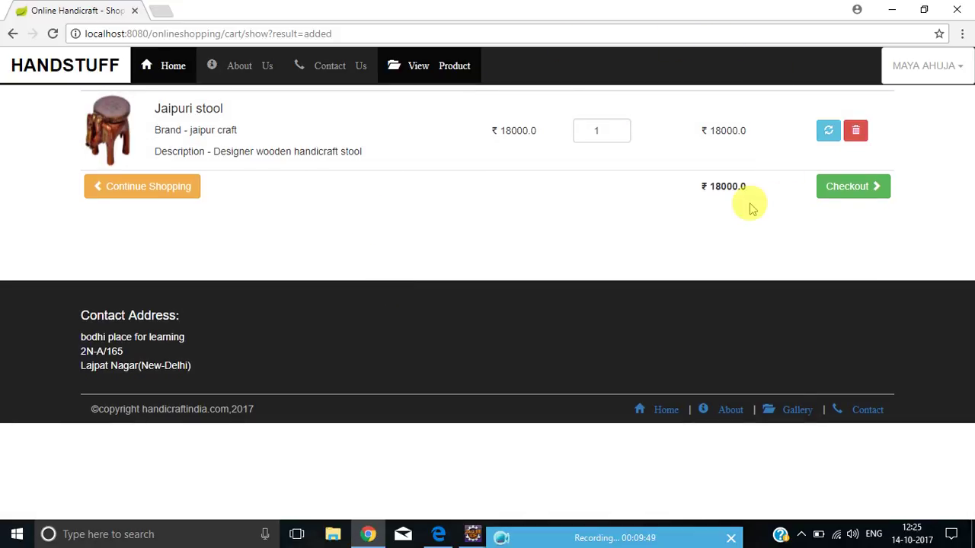
# - Add HAND BAGS to the cart from the full product list
pyautogui.click(436, 76)
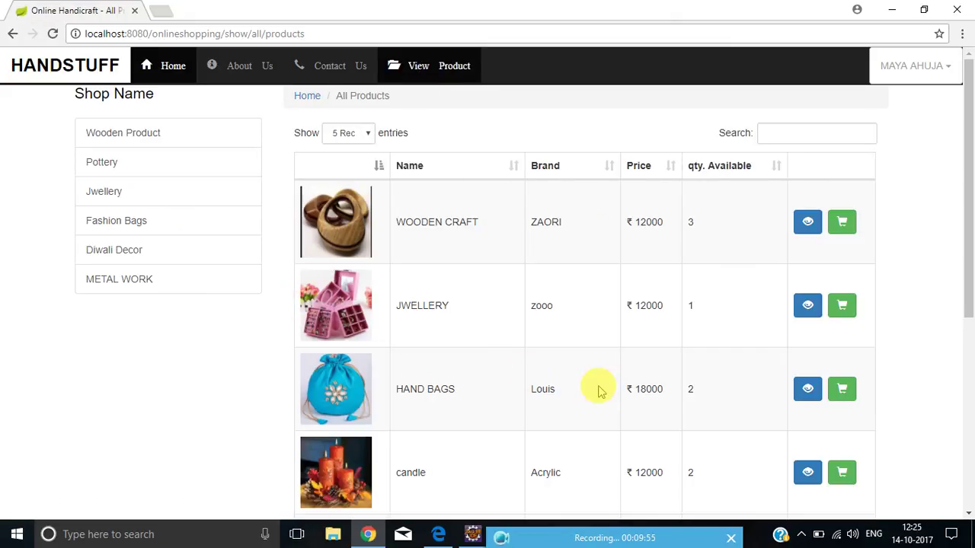
pyautogui.click(808, 390)
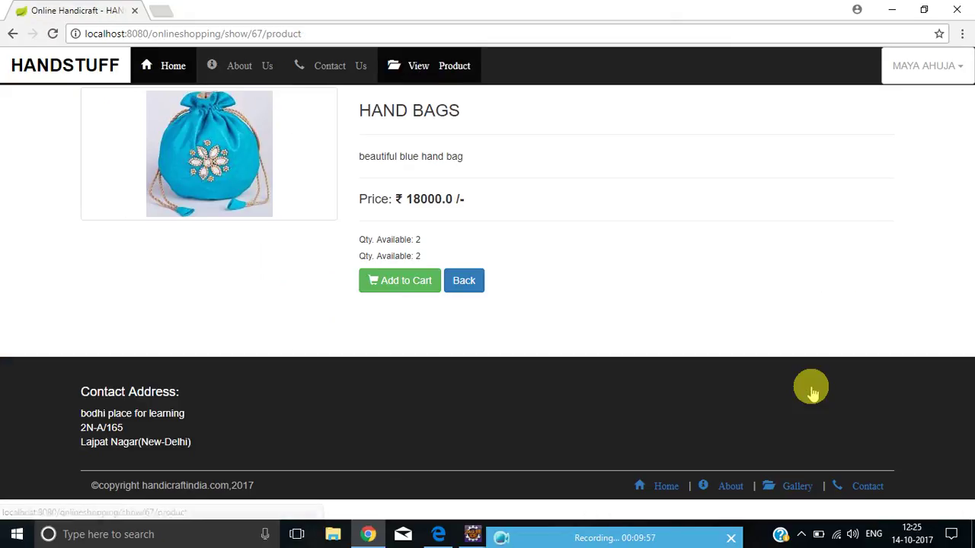
pyautogui.click(424, 282)
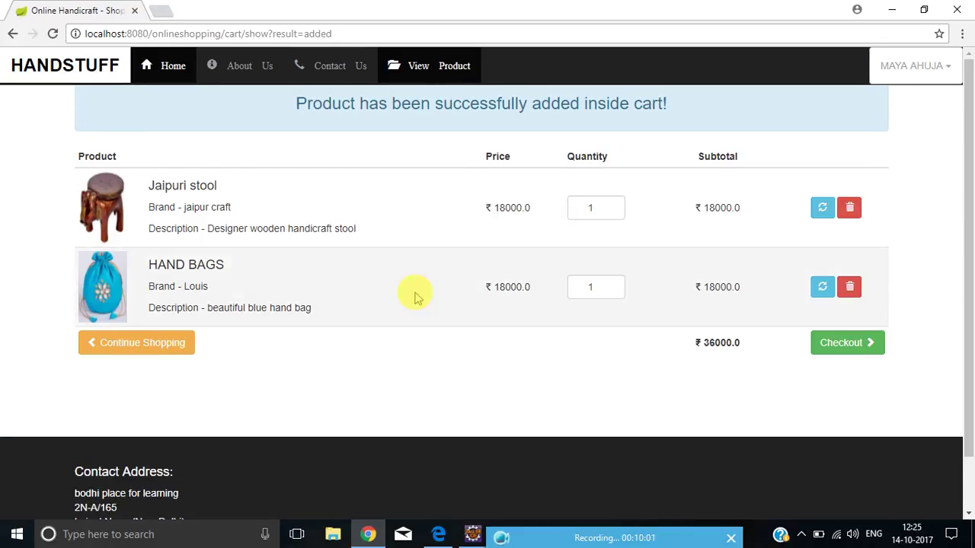
# - Raise HAND BAGS quantity to 2 for a ₹54000 total and proceed to checkout
pyautogui.click(908, 68)
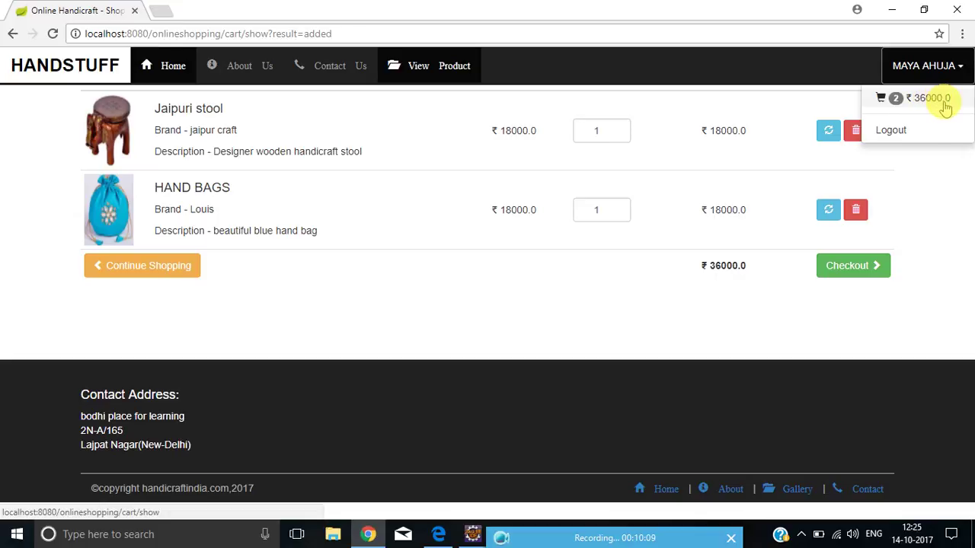
pyautogui.click(667, 278)
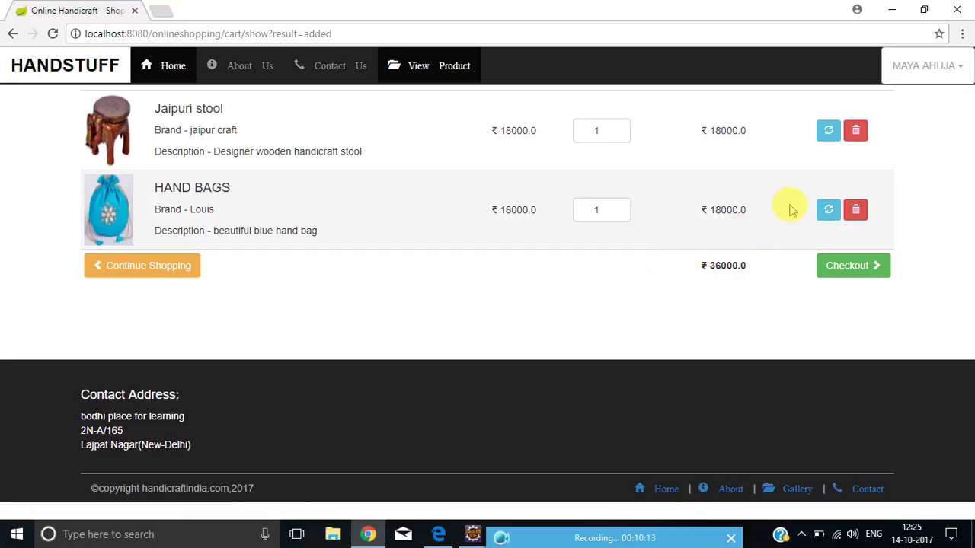
pyautogui.click(611, 212)
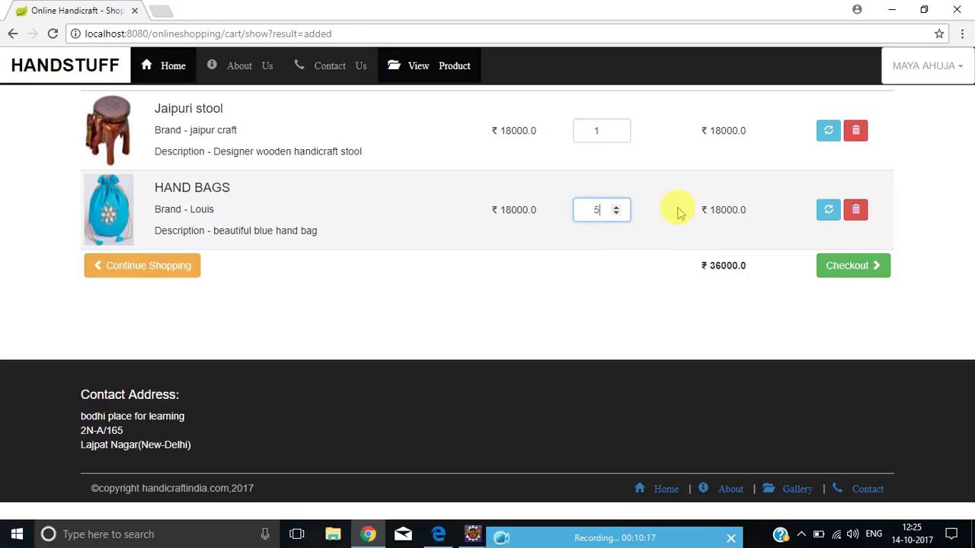
pyautogui.click(829, 214)
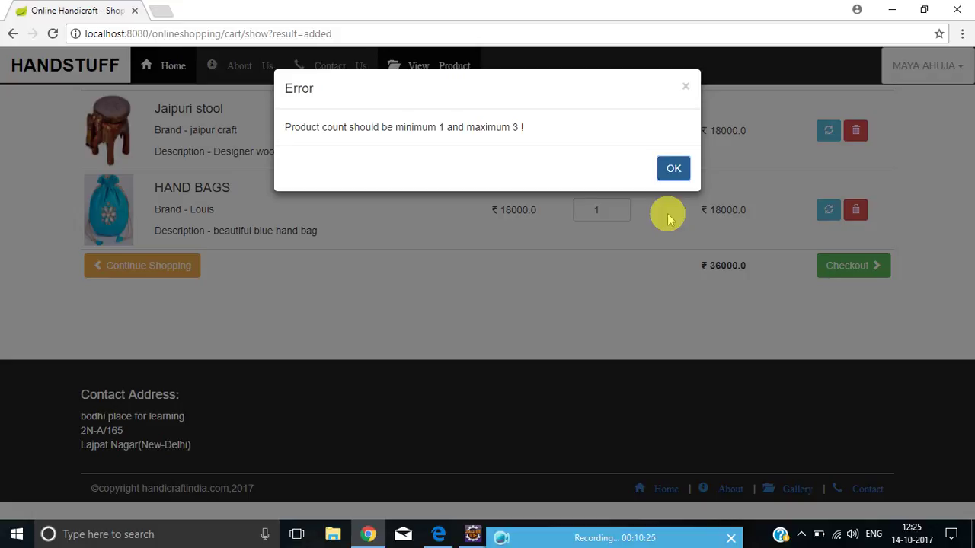
pyautogui.click(672, 171)
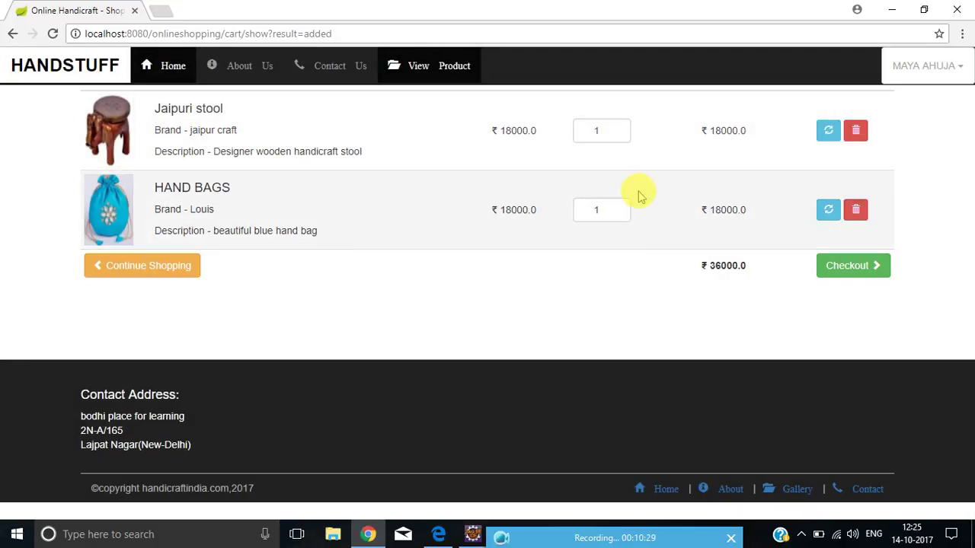
pyautogui.click(605, 212)
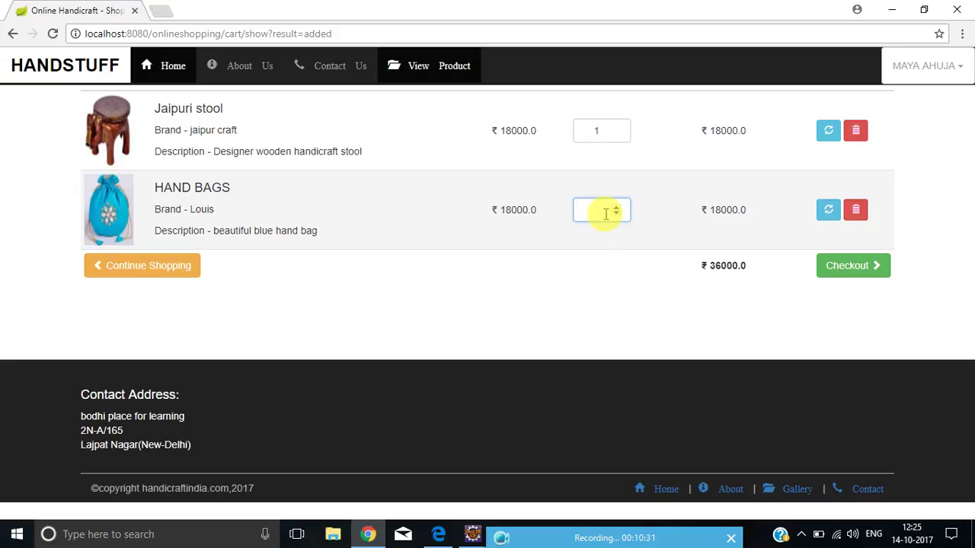
pyautogui.click(826, 211)
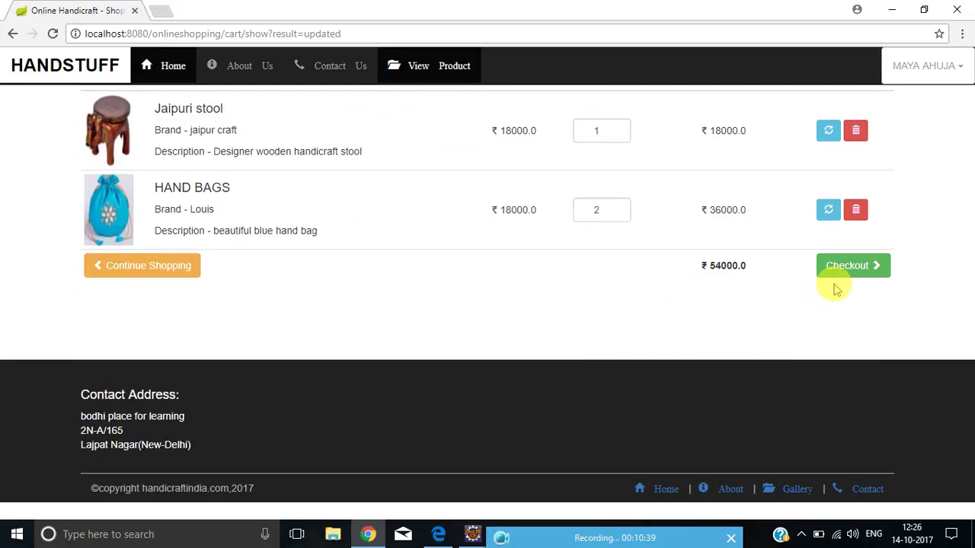
pyautogui.click(847, 275)
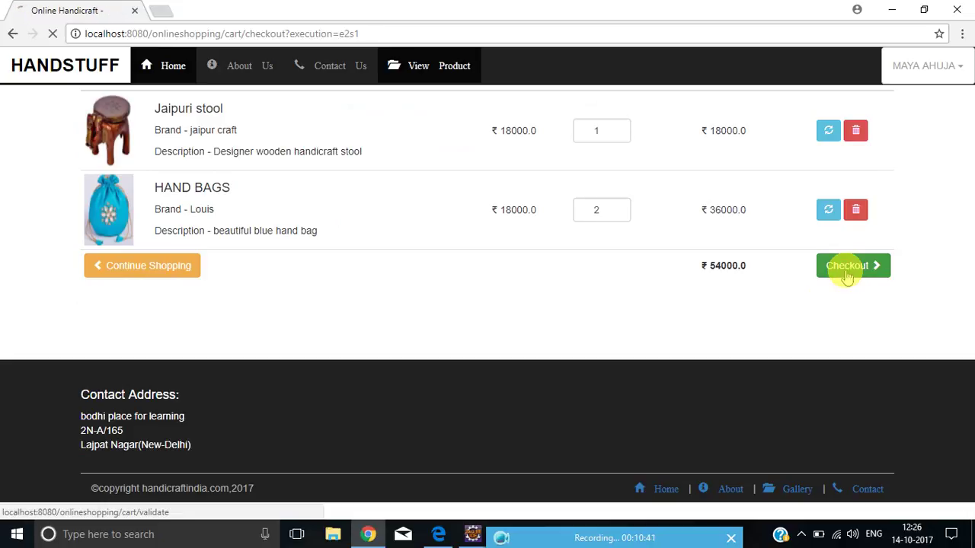
# - Fill both address lines, accept the autofilled city suggestion, and save the shipping address
pyautogui.moveTo(632, 537)
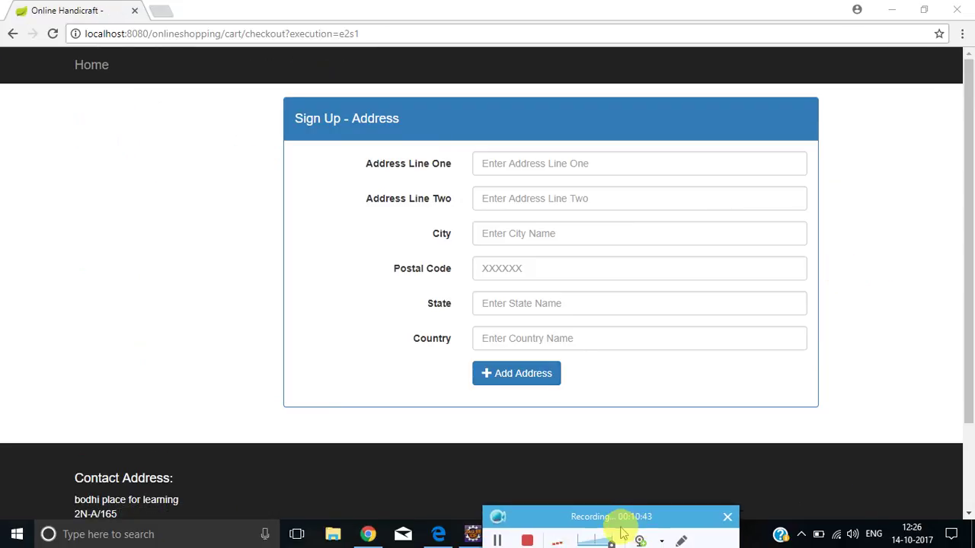
pyautogui.click(499, 539)
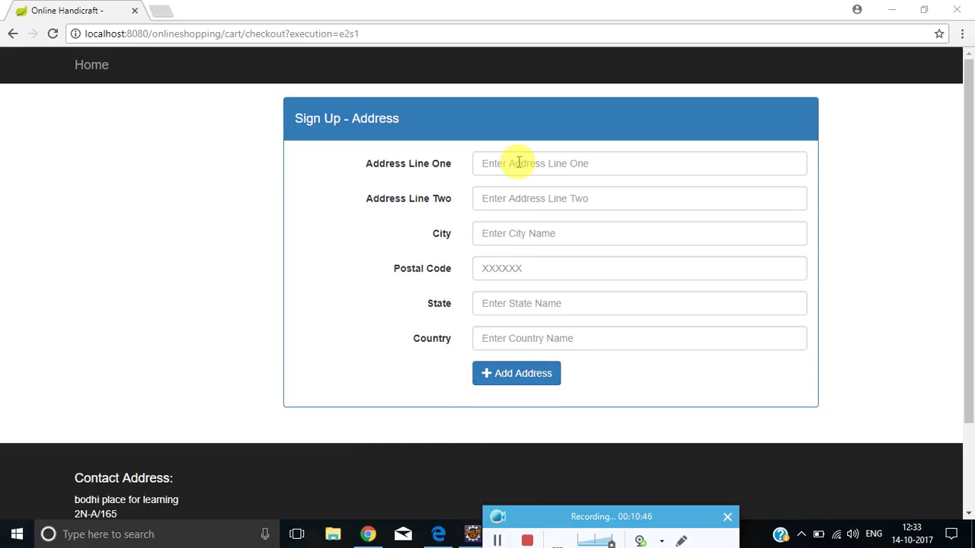
pyautogui.click(518, 163)
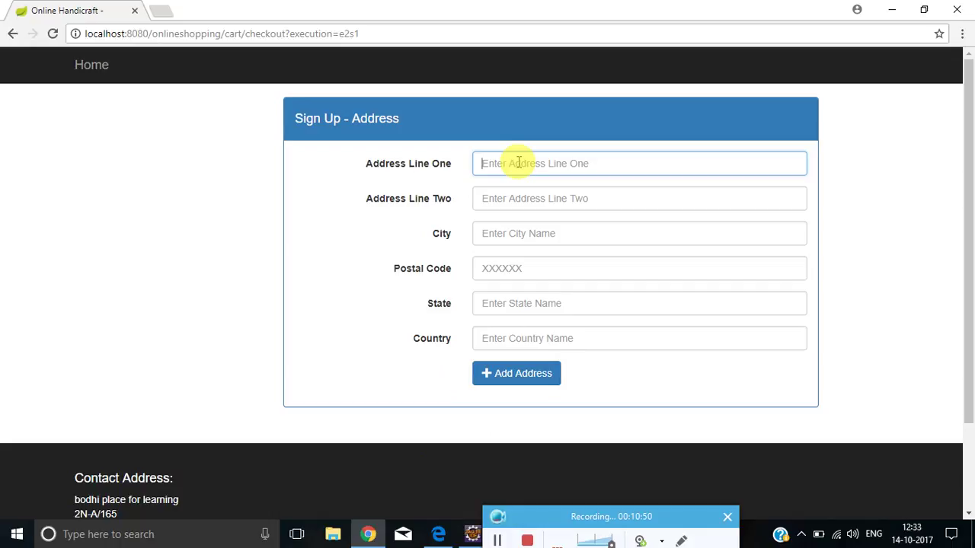
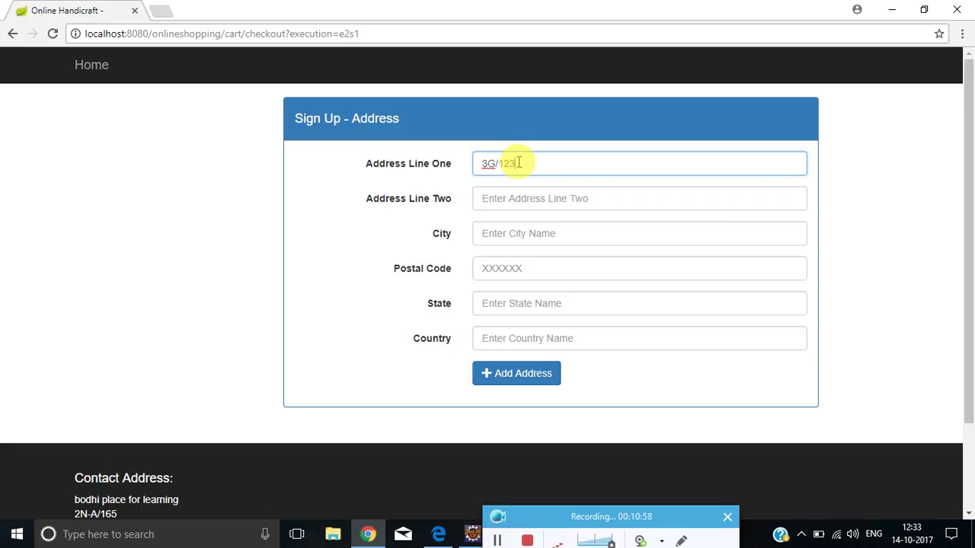
pyautogui.press('Tab')
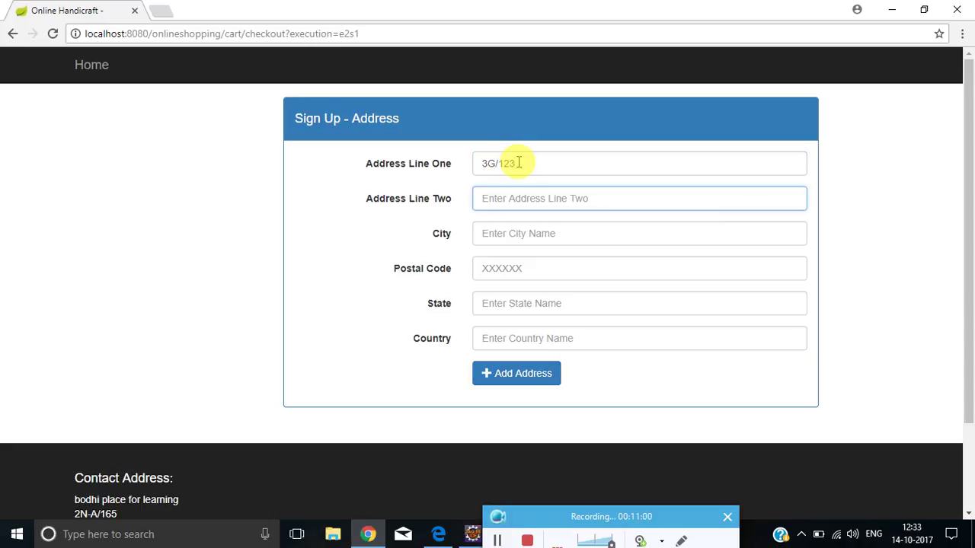
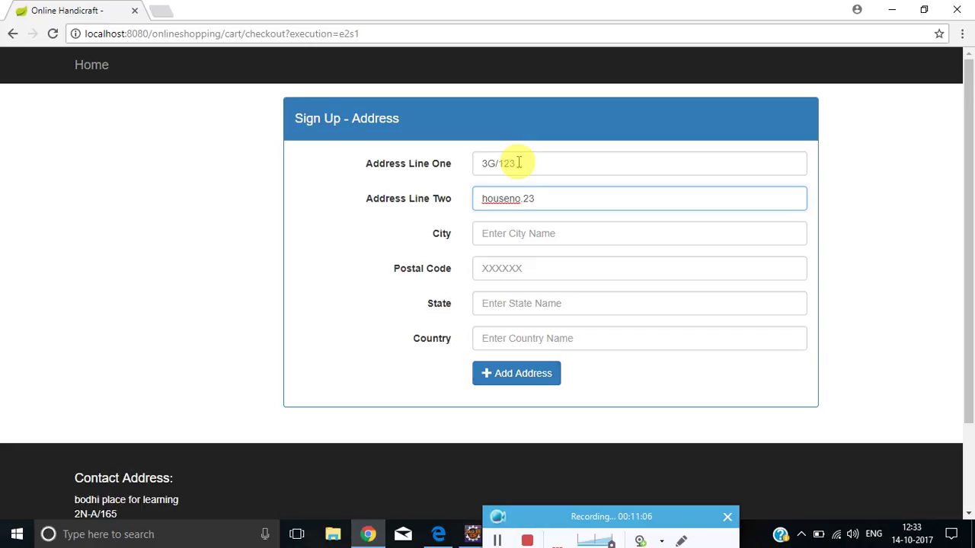
pyautogui.press('Tab')
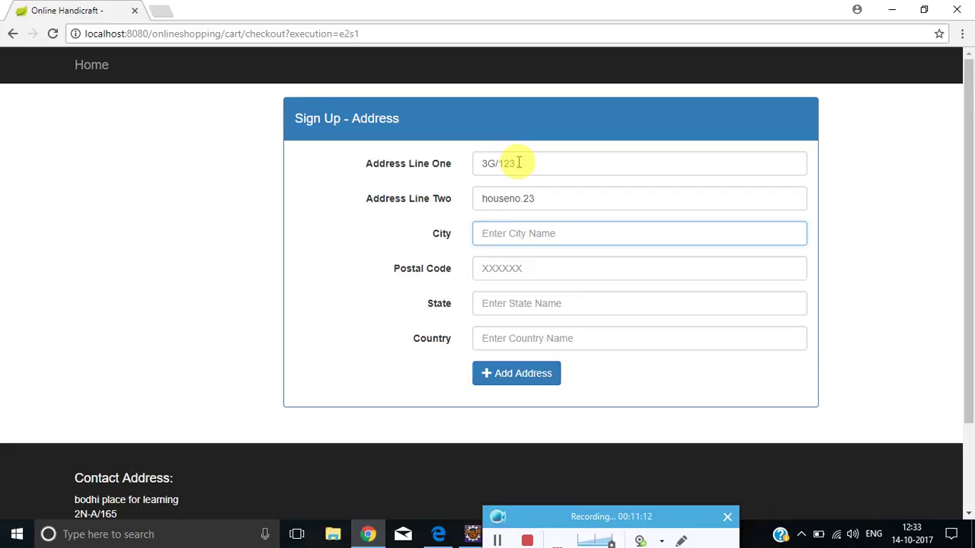
pyautogui.write('far')
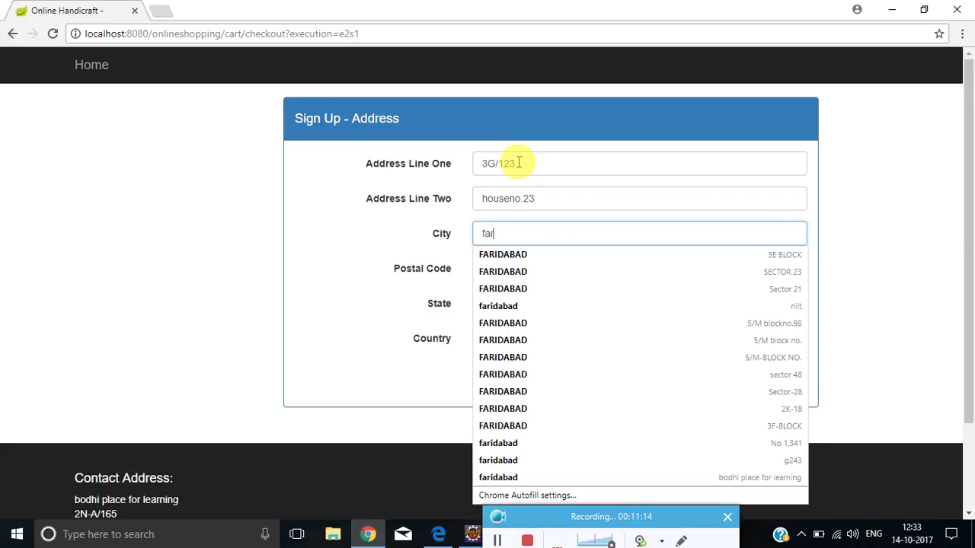
pyautogui.press('Down')
pyautogui.press('Return')
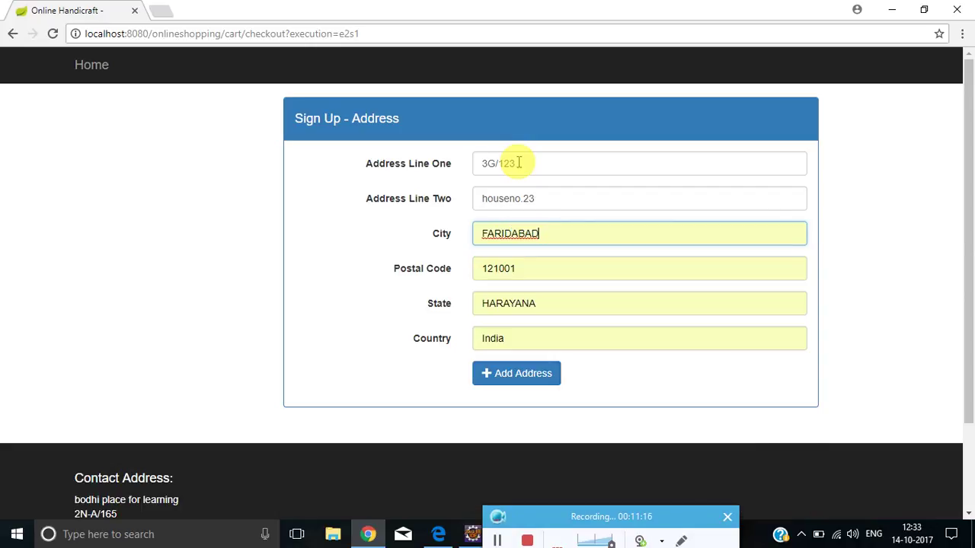
pyautogui.click(511, 374)
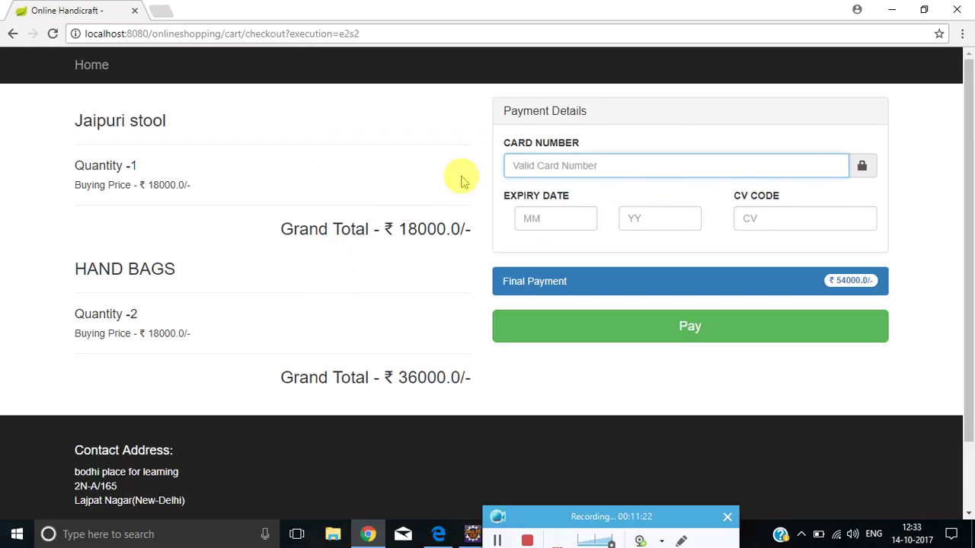
# - Pay for the order and review the invoice's order number and shipping address
pyautogui.click(685, 324)
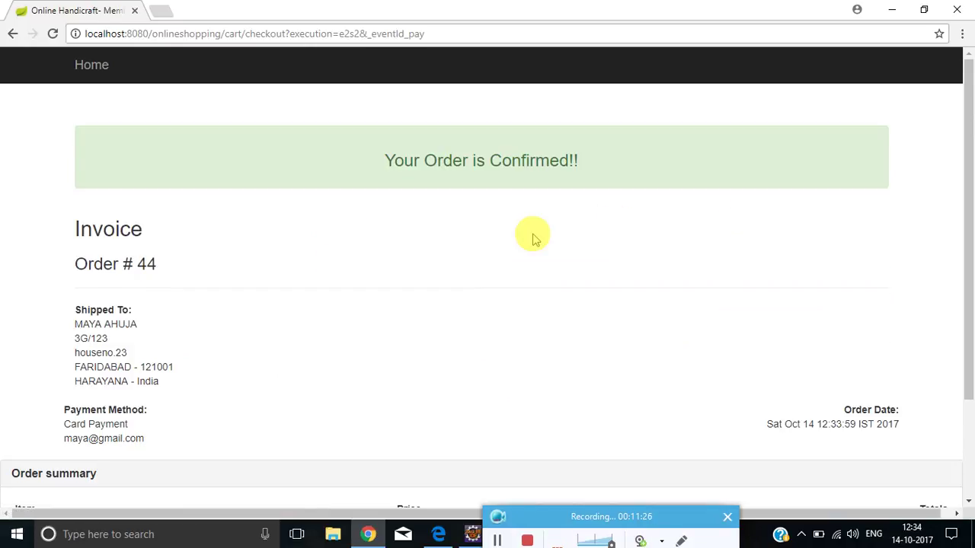
pyautogui.scroll(-3, 533, 238)
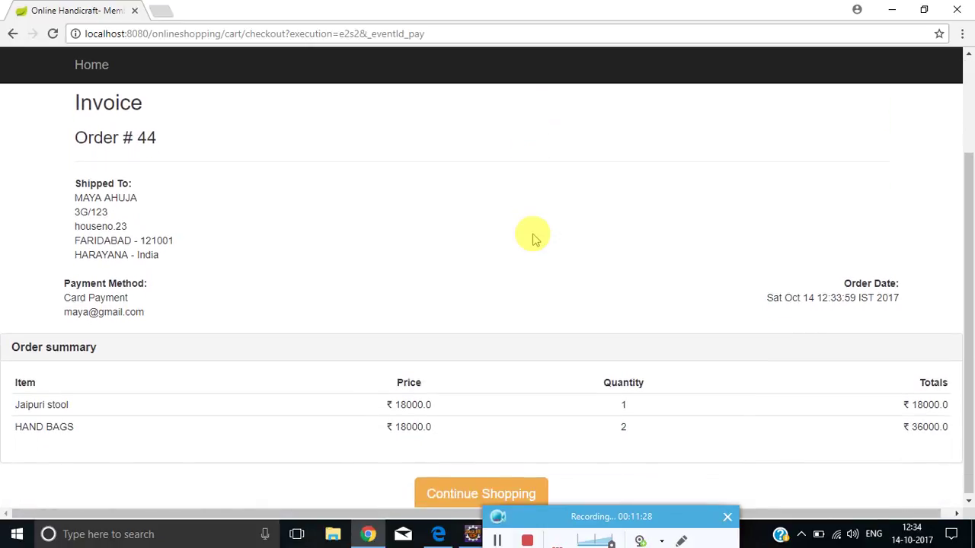
pyautogui.click(500, 539)
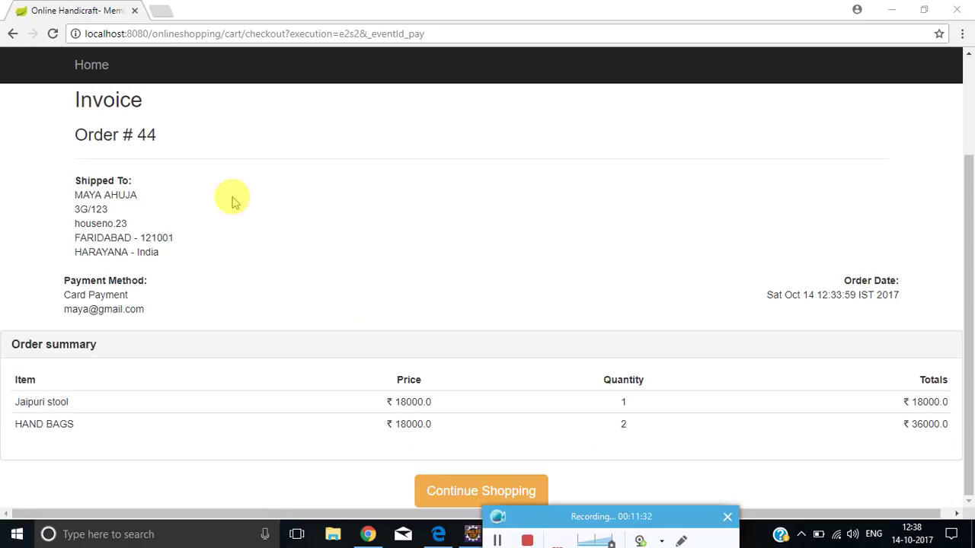
pyautogui.moveTo(158, 135); pyautogui.dragTo(76, 131)
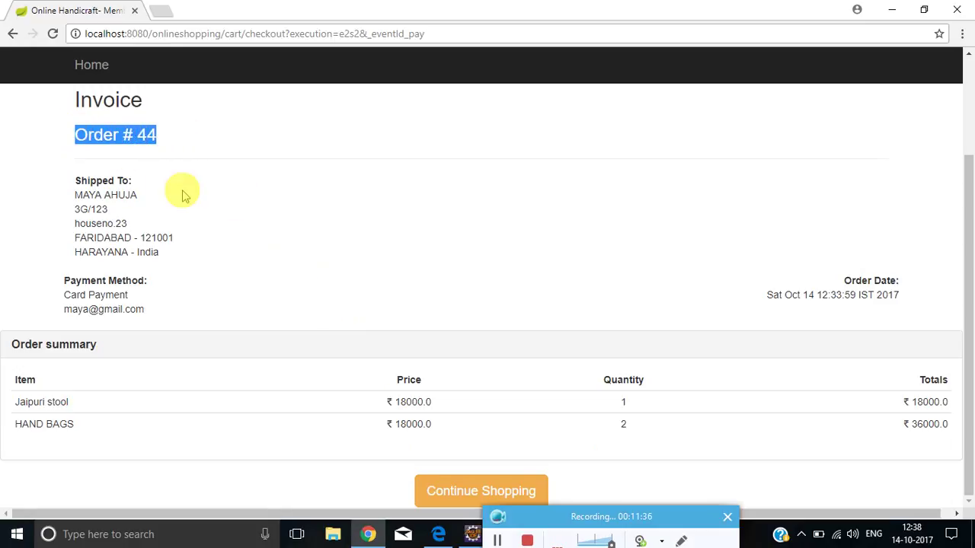
pyautogui.moveTo(231, 245); pyautogui.dragTo(65, 191)
pyautogui.click(186, 261)
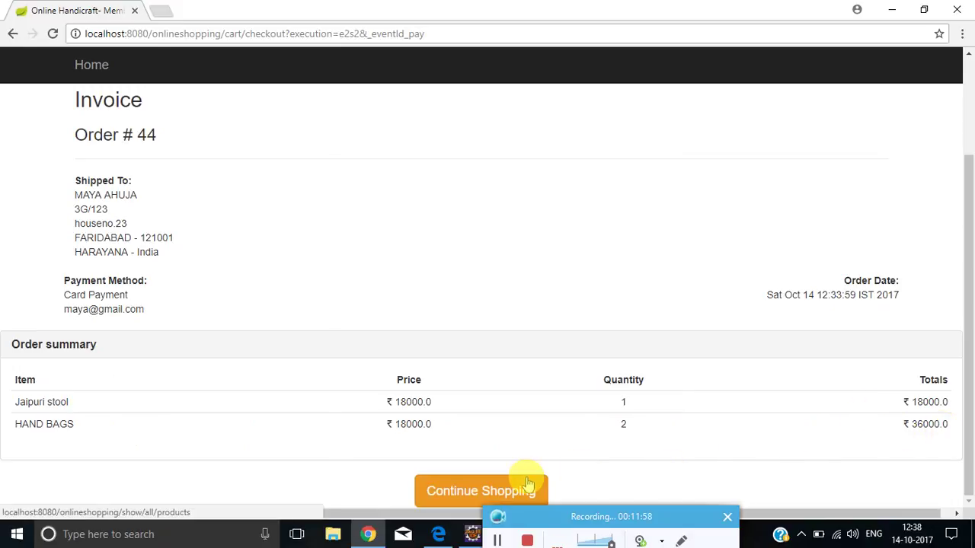
# - Return to the product list and log out of the customer account
pyautogui.click(506, 492)
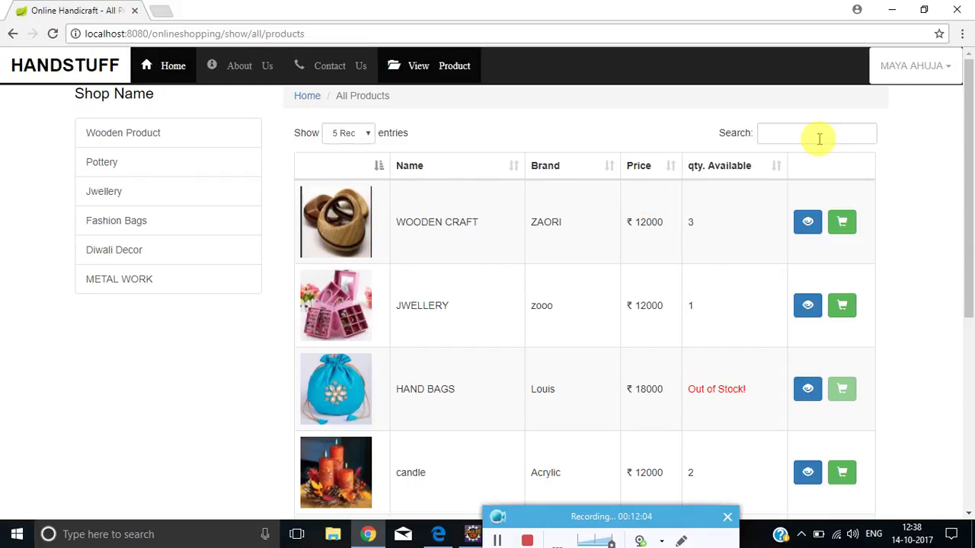
pyautogui.click(926, 80)
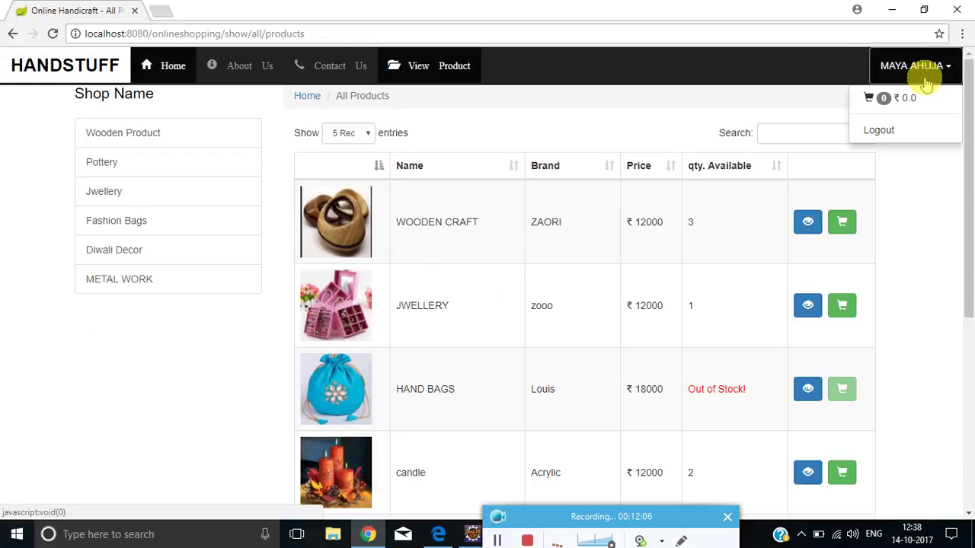
pyautogui.click(917, 128)
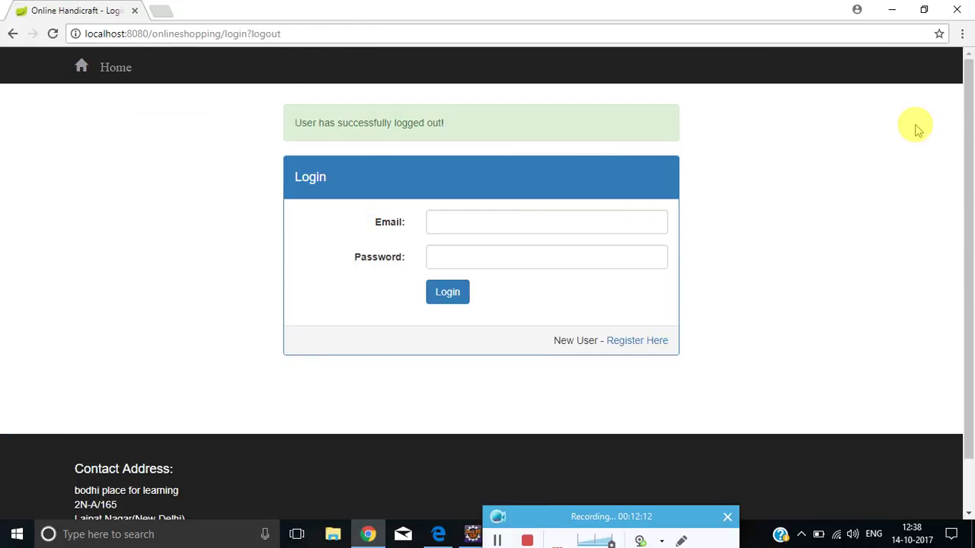
pyautogui.scroll(-1, 775, 303)
pyautogui.click(602, 164)
pyautogui.write('p')
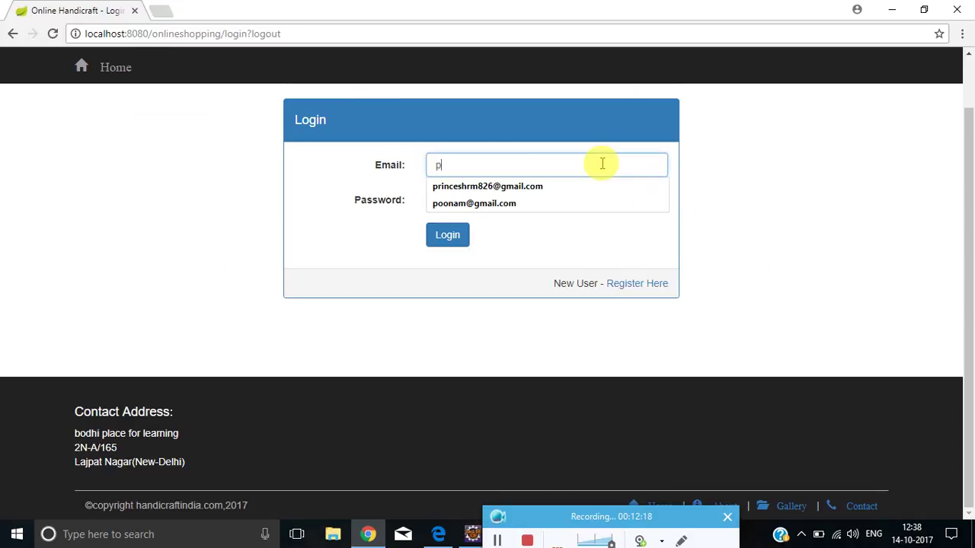
pyautogui.press('Down')
pyautogui.press('Return')
pyautogui.click(567, 195)
pyautogui.write('123456')
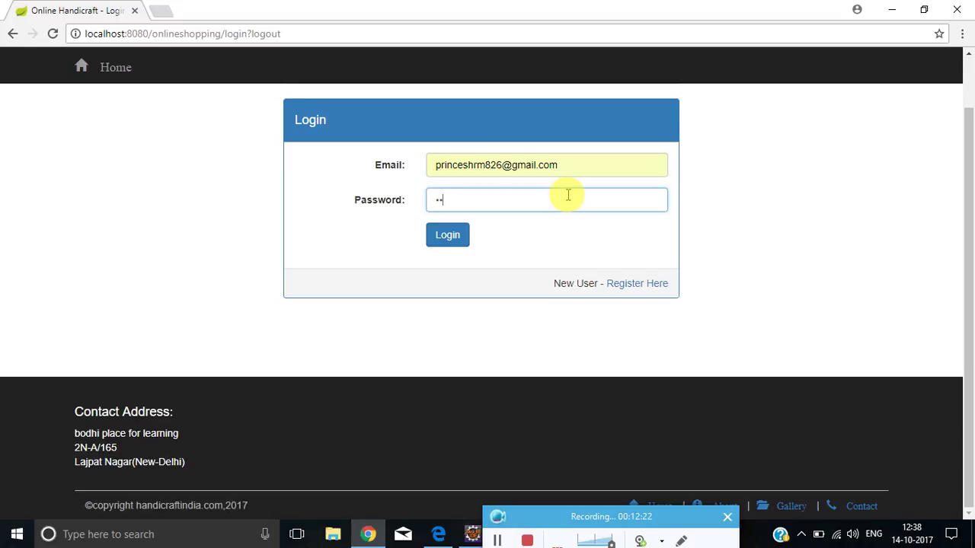
pyautogui.press('Return')
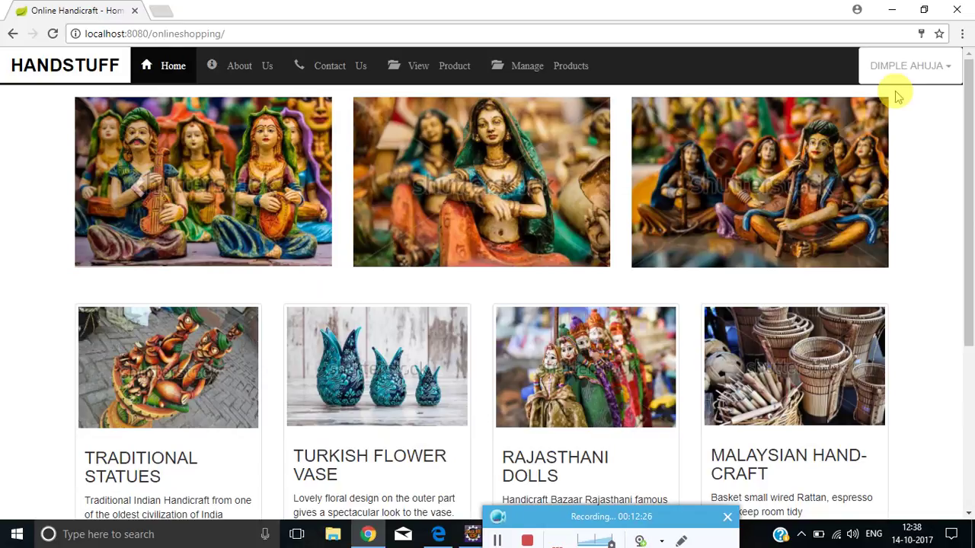
pyautogui.scroll(-4, 915, 130)
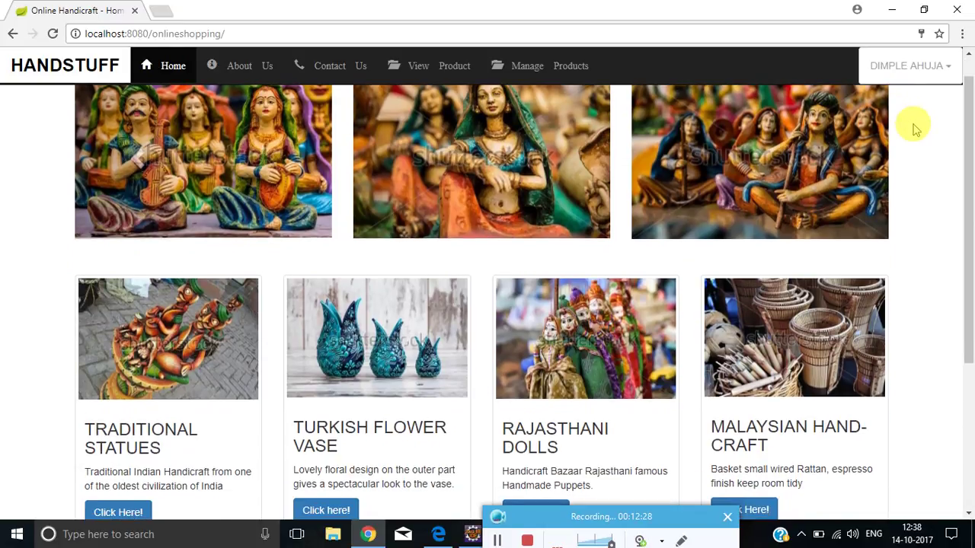
pyautogui.scroll(2, 914, 129)
pyautogui.scroll(2, 915, 130)
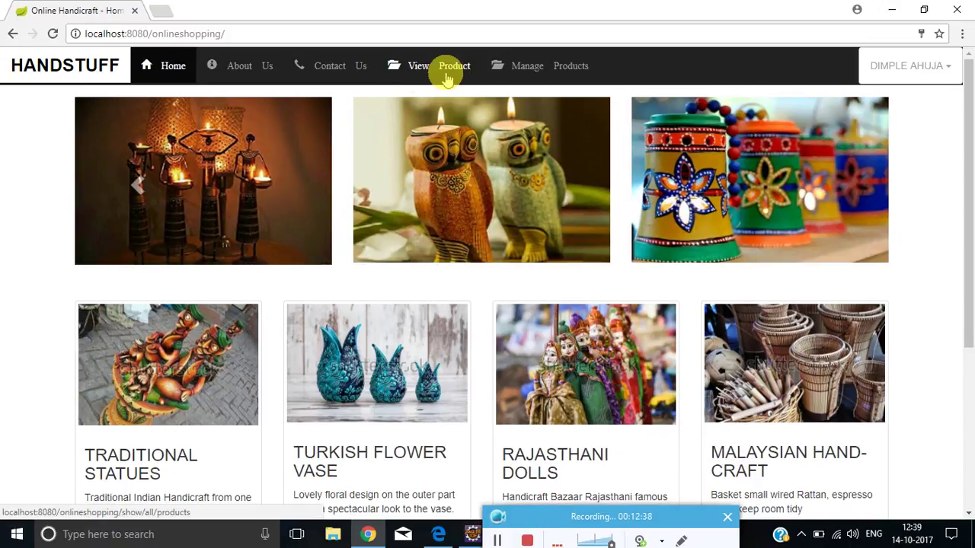
# - Open the Manage Products form and check the admin account menu
pyautogui.click(537, 76)
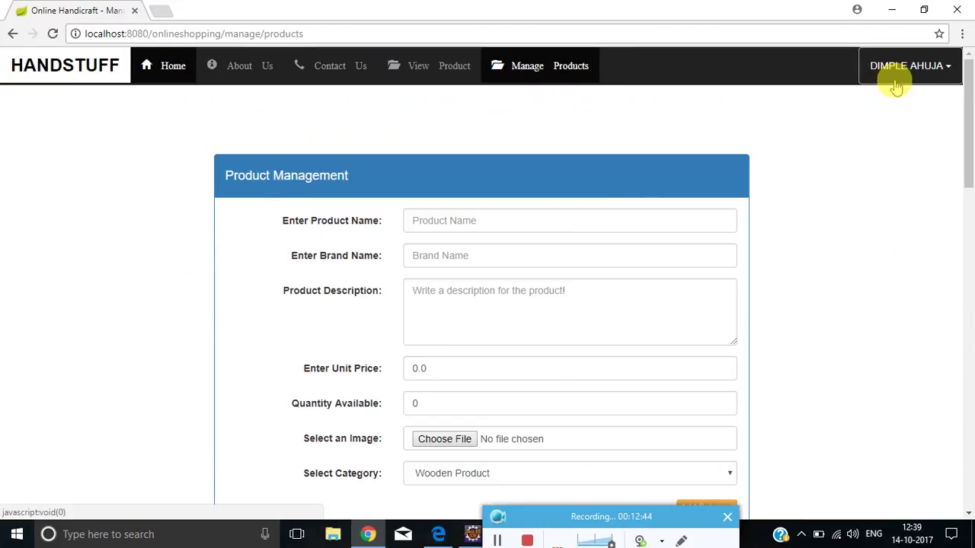
pyautogui.click(894, 80)
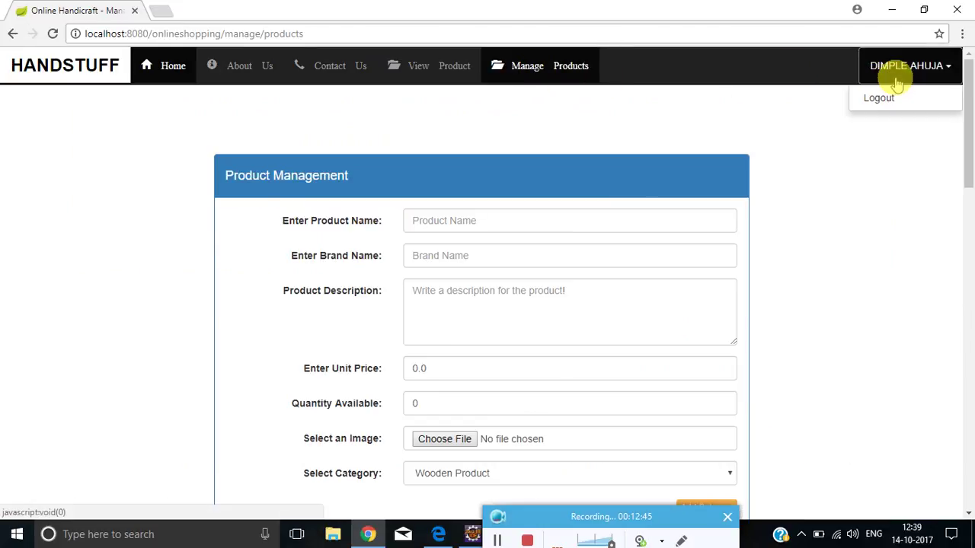
pyautogui.click(879, 126)
pyautogui.scroll(-1, 879, 126)
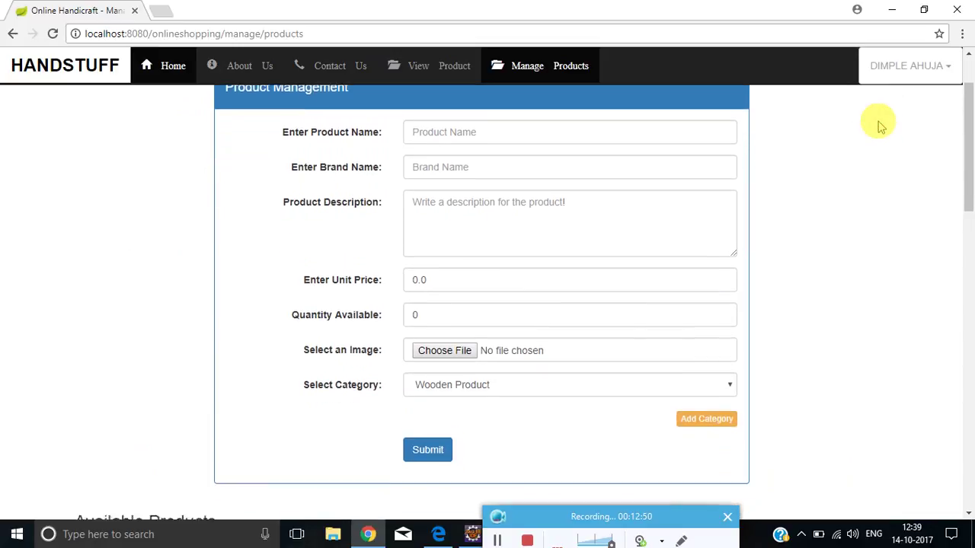
pyautogui.scroll(-2, 879, 126)
pyautogui.scroll(1, 879, 125)
pyautogui.scroll(2, 880, 126)
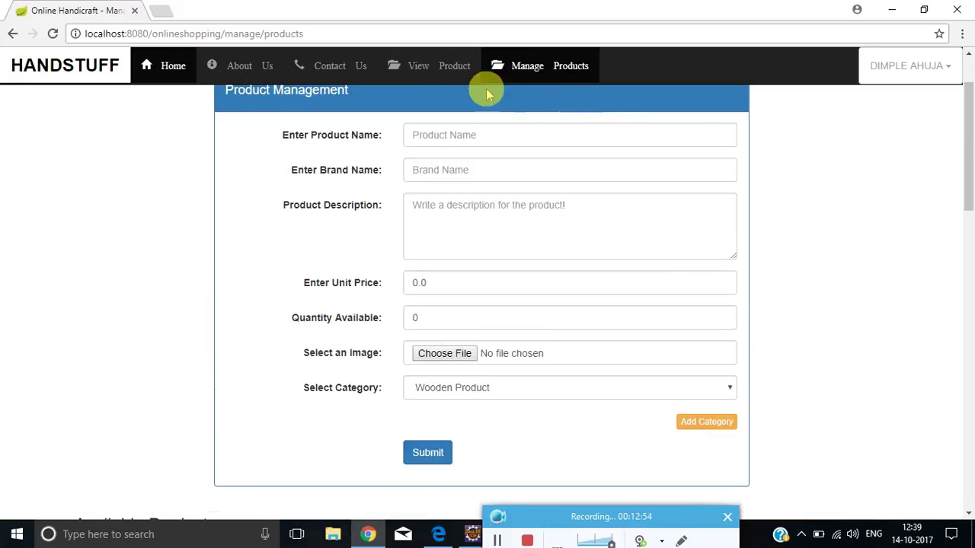
# - Open the All Products list and scroll through its 12 product entries
pyautogui.click(419, 67)
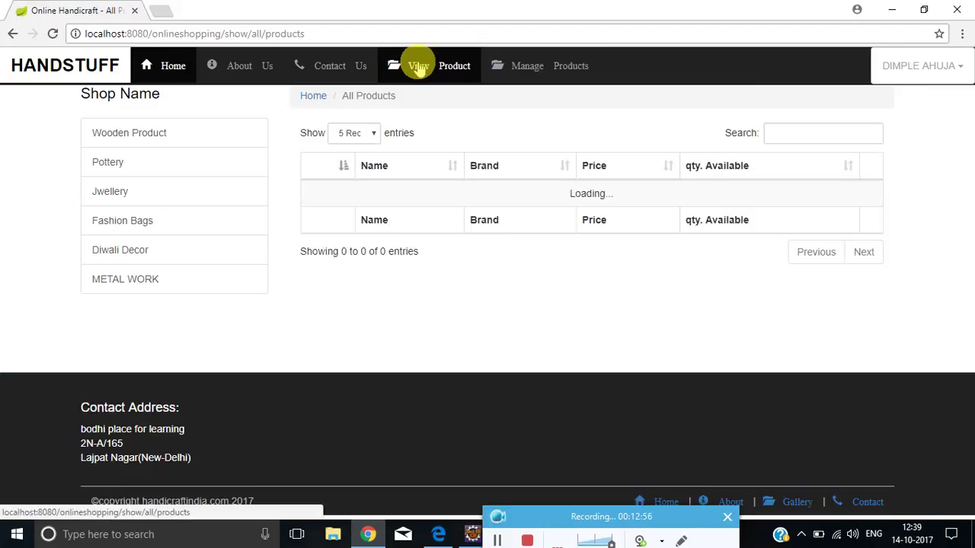
pyautogui.scroll(-1, 269, 171)
pyautogui.scroll(1, 269, 171)
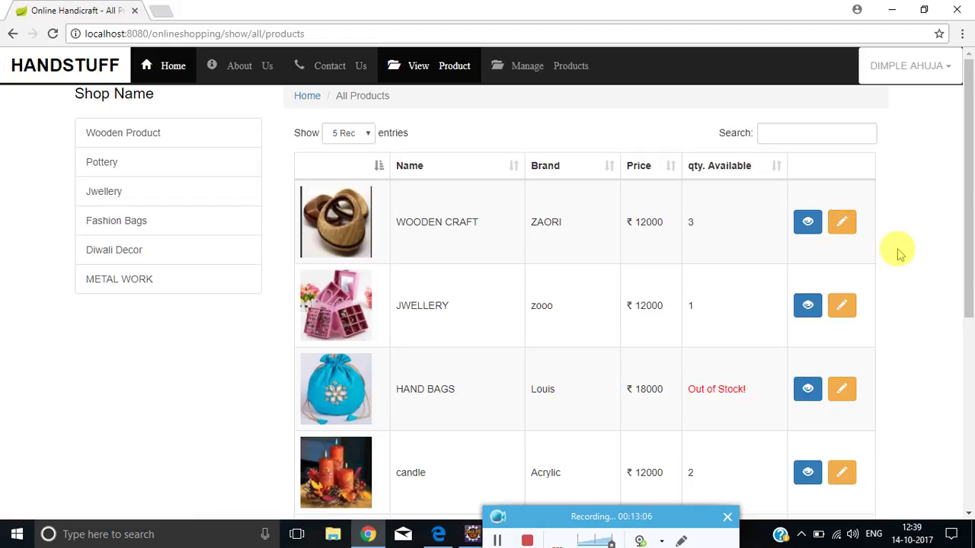
pyautogui.scroll(-1, 897, 254)
pyautogui.scroll(-2, 897, 253)
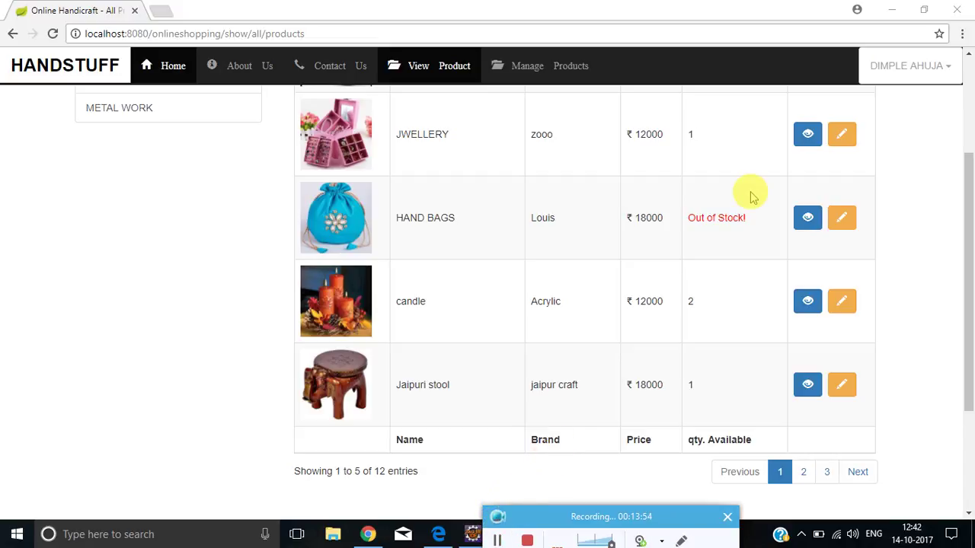
pyautogui.scroll(3, 935, 145)
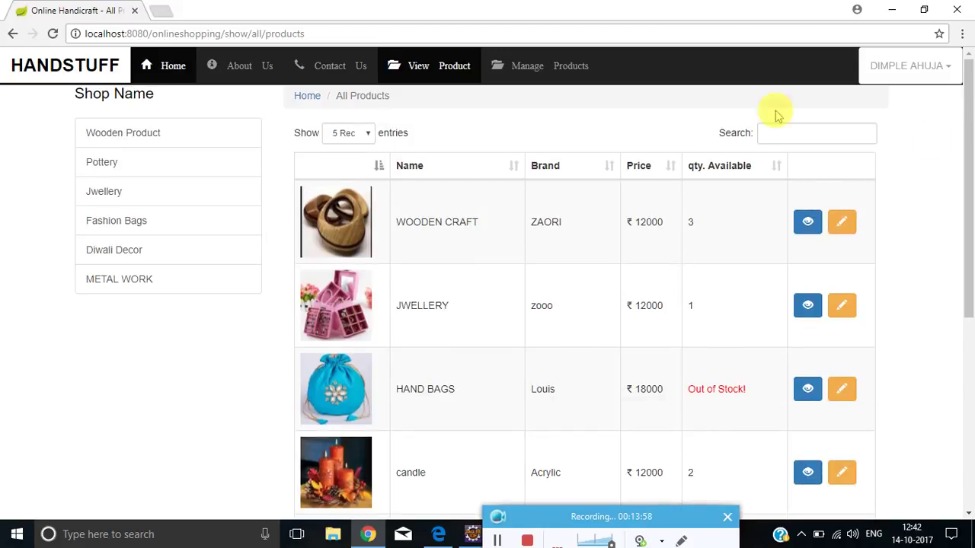
# - Open the WOODEN CRAFT product for editing and scroll the product list
pyautogui.click(842, 228)
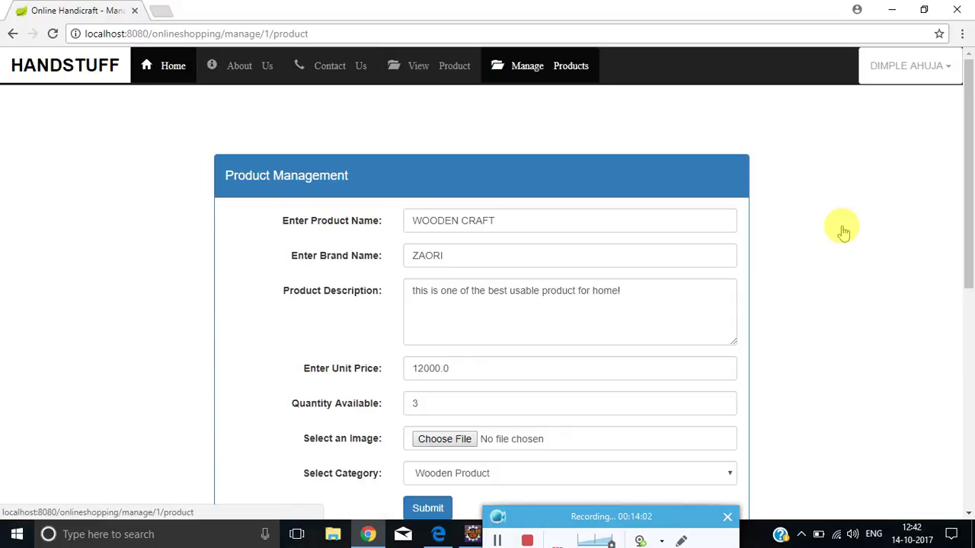
pyautogui.scroll(-2, 805, 238)
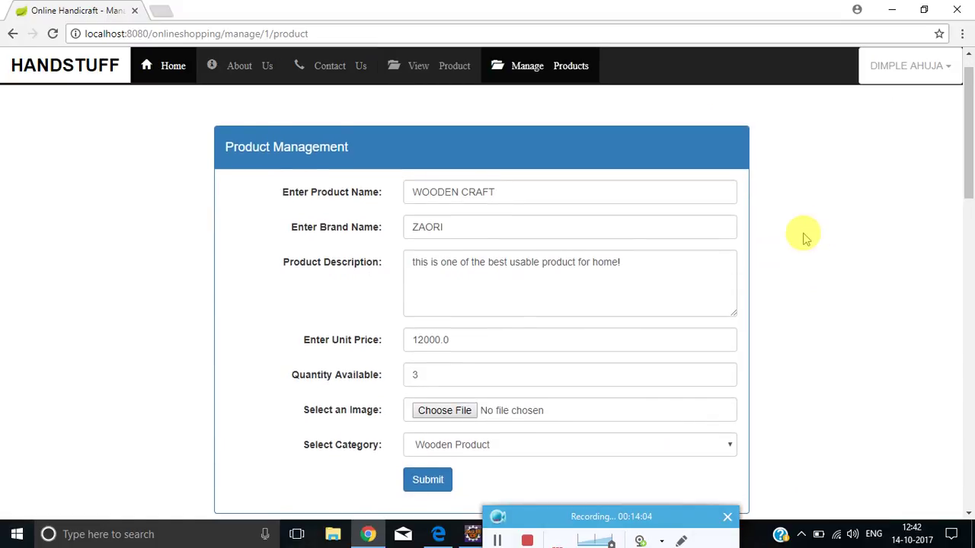
pyautogui.scroll(1, 806, 237)
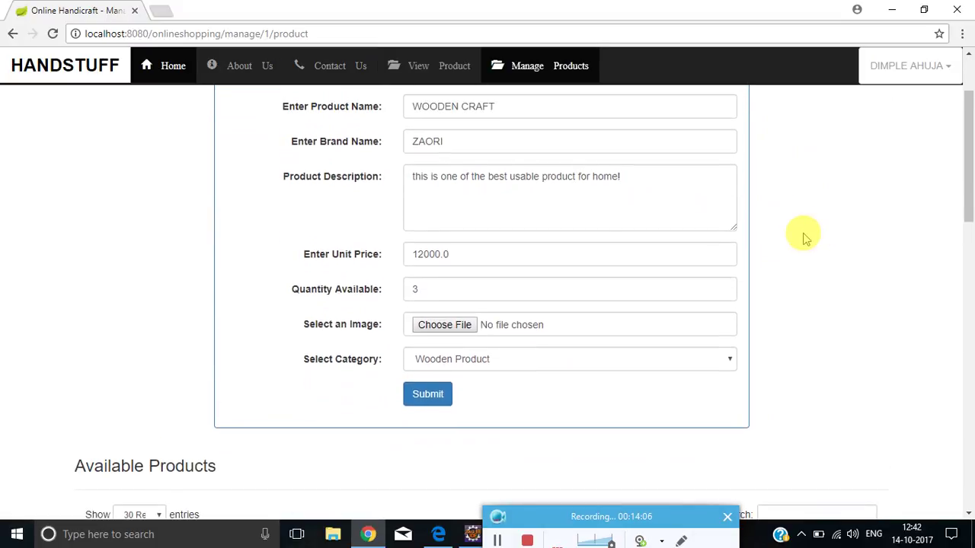
pyautogui.scroll(1, 806, 238)
pyautogui.scroll(-3, 805, 237)
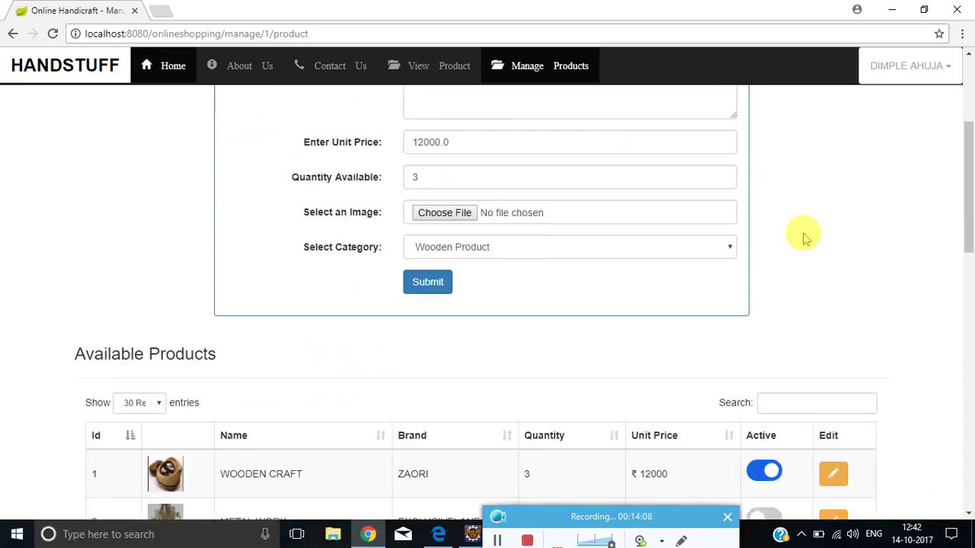
pyautogui.scroll(1, 806, 237)
pyautogui.scroll(-4, 806, 238)
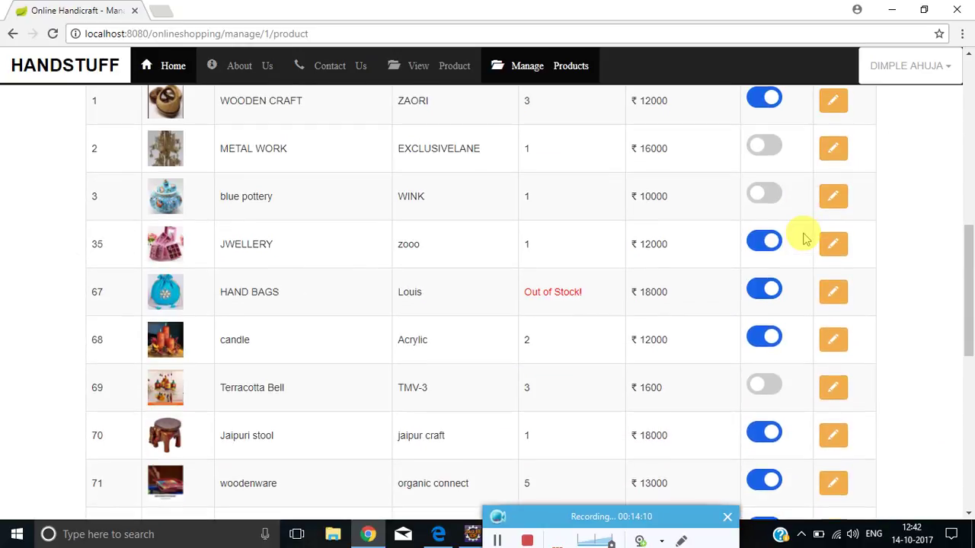
# - Change HAND BAGS Quantity Available from 0 to 2 and submit
pyautogui.click(836, 293)
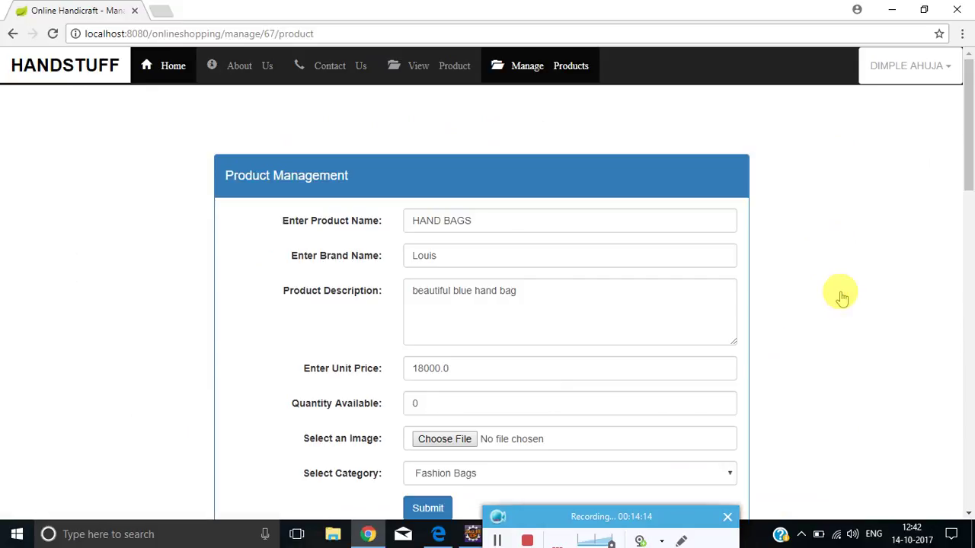
pyautogui.scroll(-1, 800, 293)
pyautogui.click(687, 326)
pyautogui.press('BackSpace')
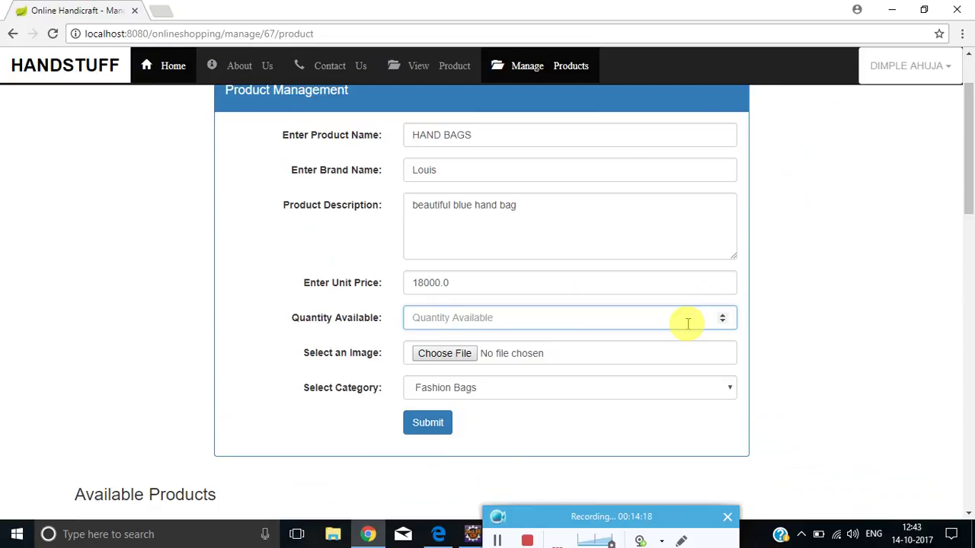
pyautogui.write('2')
pyautogui.click(429, 423)
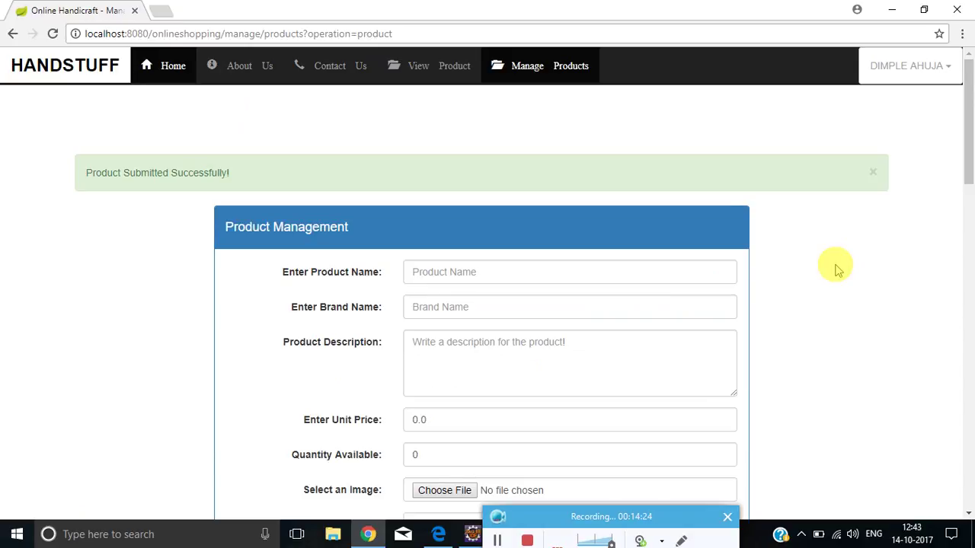
pyautogui.click(440, 75)
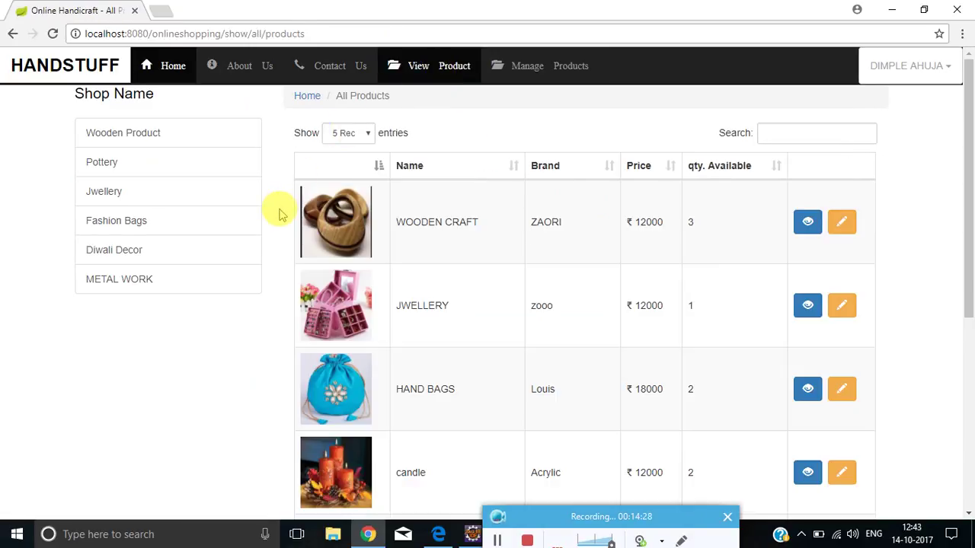
pyautogui.scroll(-1, 279, 212)
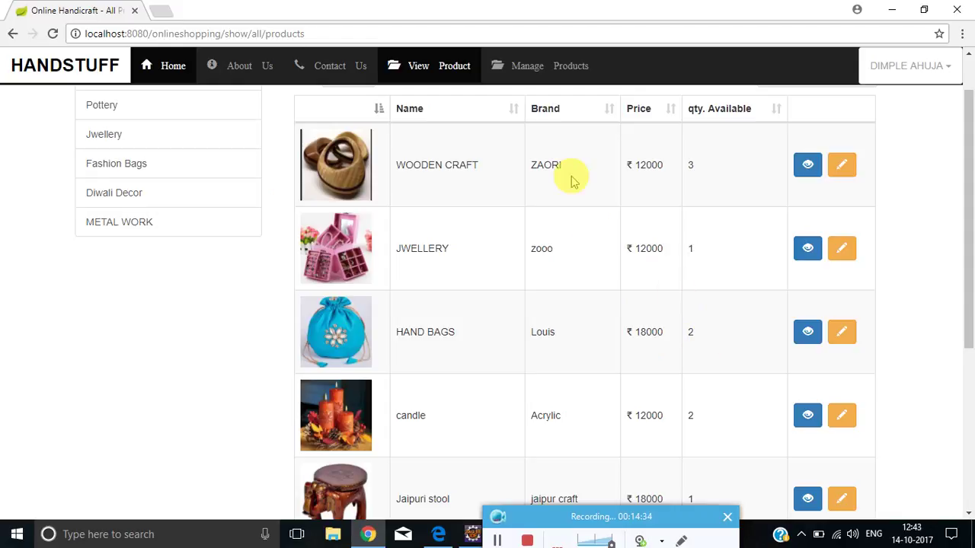
pyautogui.click(545, 81)
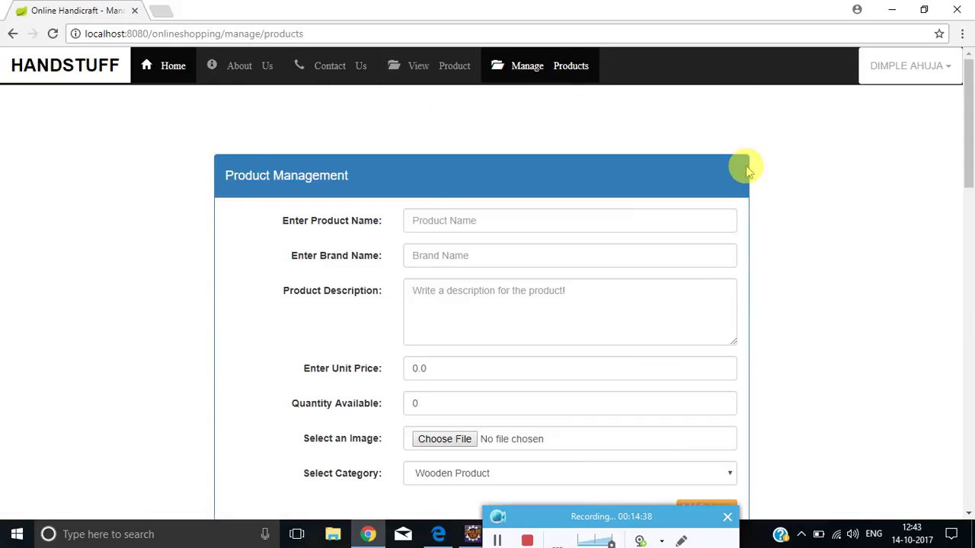
pyautogui.scroll(-1, 746, 169)
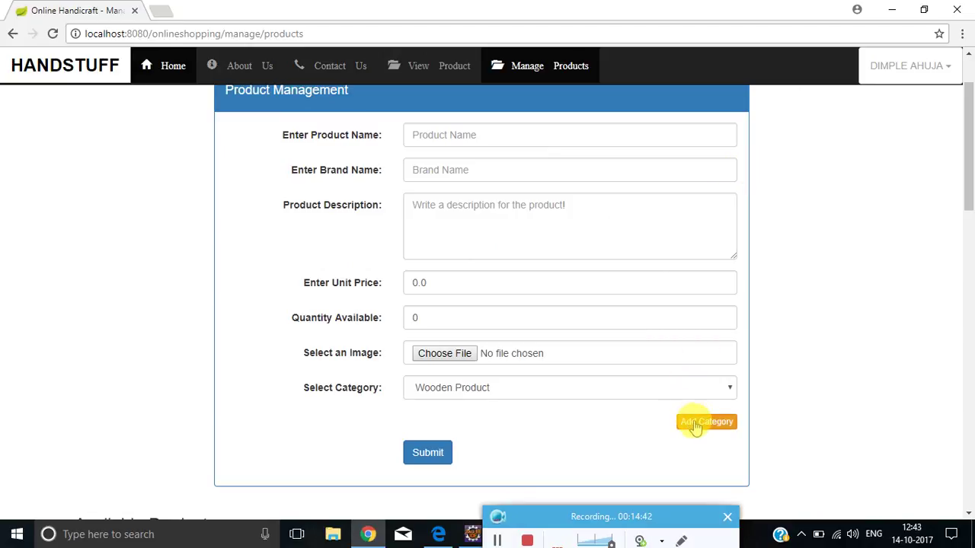
# - Add category 'soft toys' described 'Established with an aim to provide best quality product!'
pyautogui.click(695, 423)
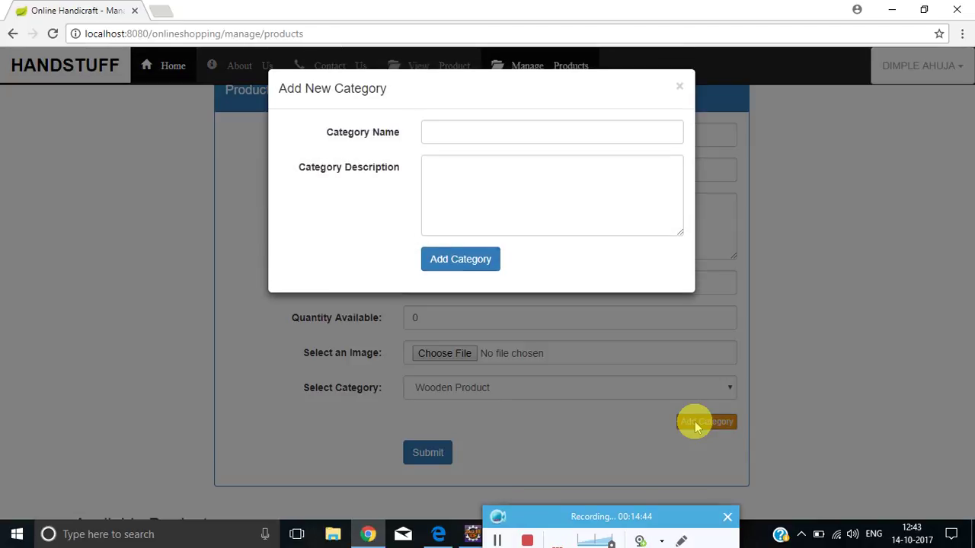
pyautogui.click(478, 268)
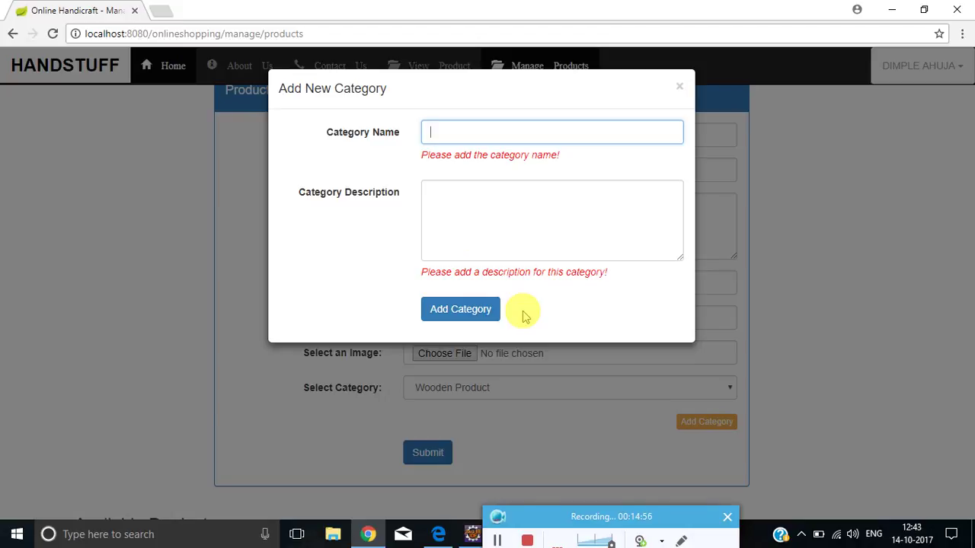
pyautogui.click(512, 138)
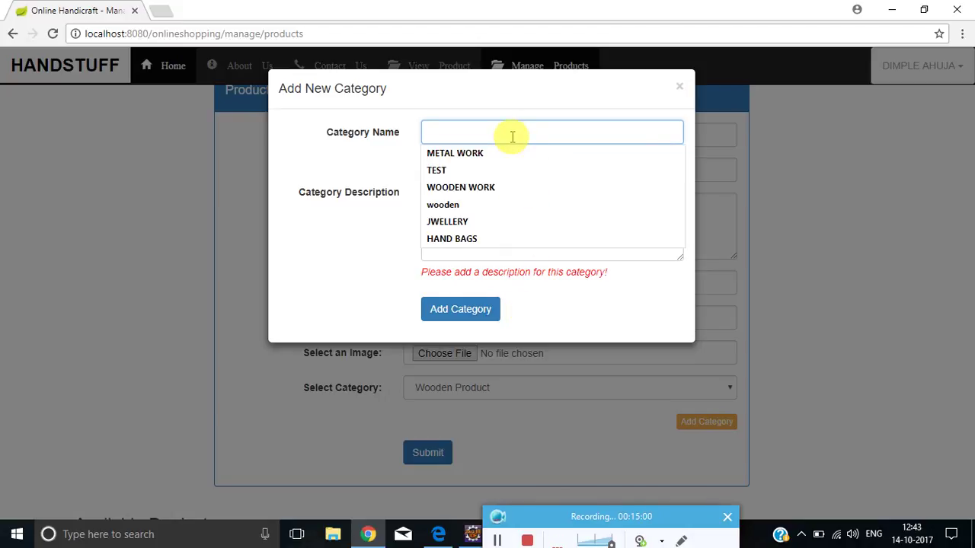
pyautogui.write('so')
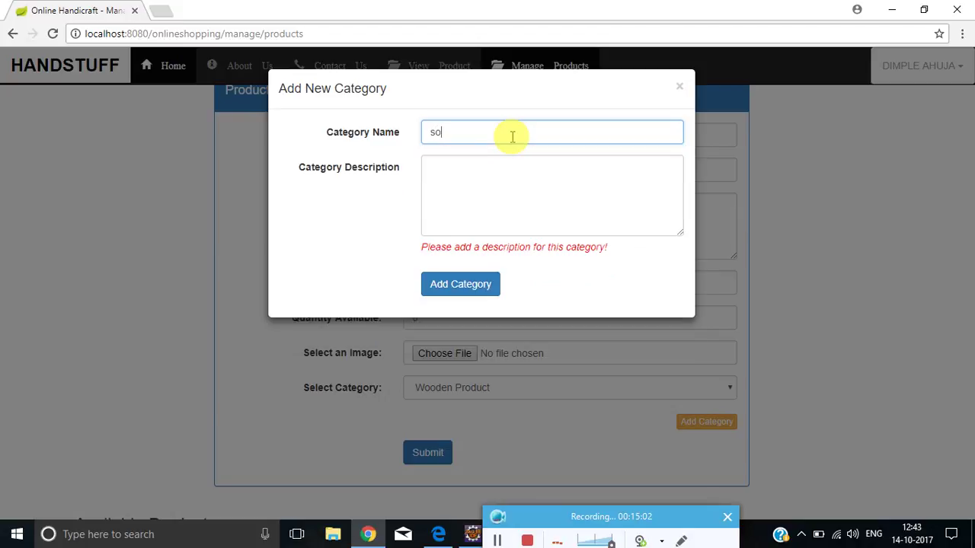
pyautogui.write('ft toys')
pyautogui.click(489, 182)
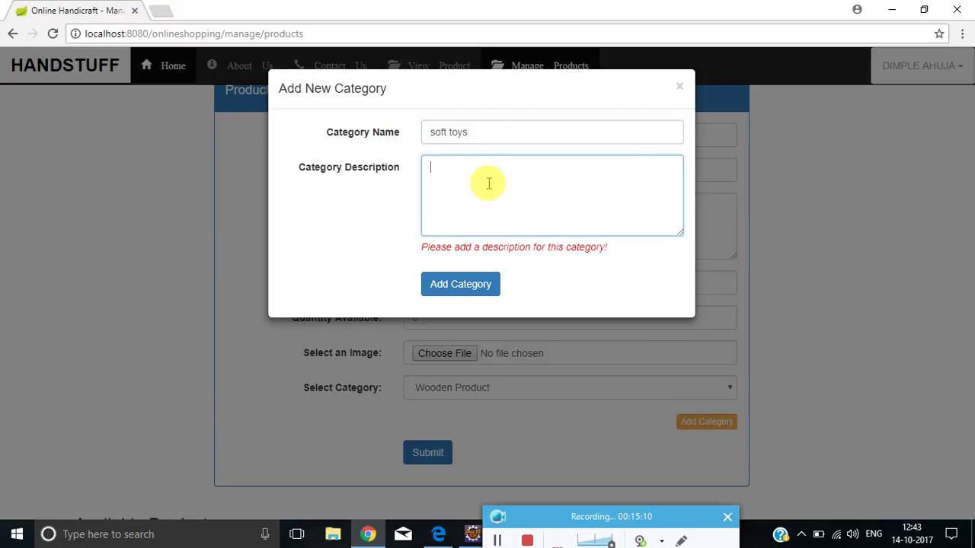
pyautogui.write('Establ')
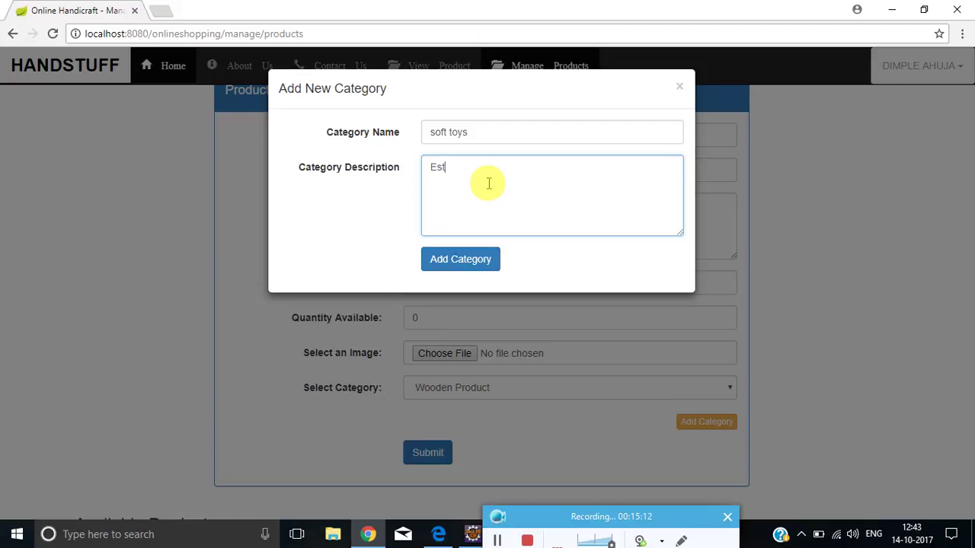
pyautogui.write('shed with an ai')
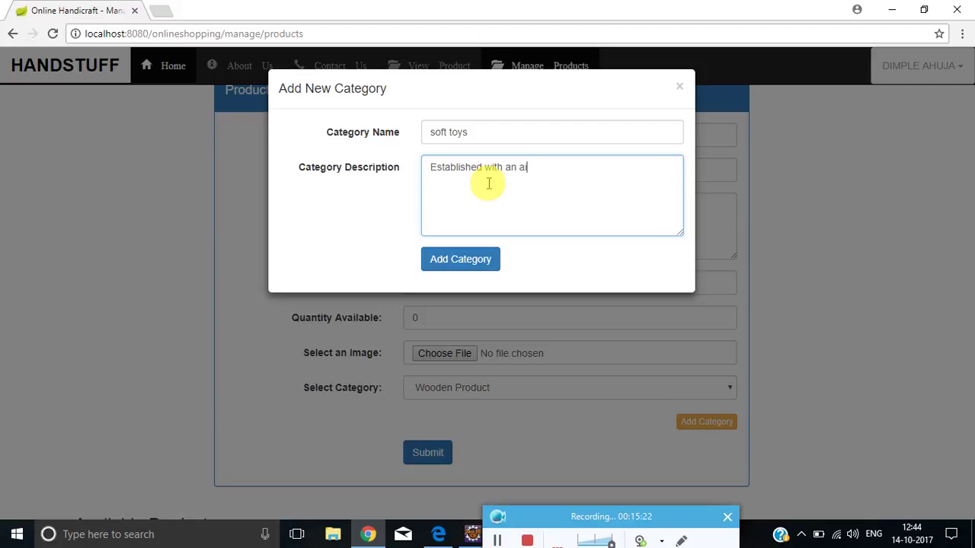
pyautogui.write('m to provide best qualit')
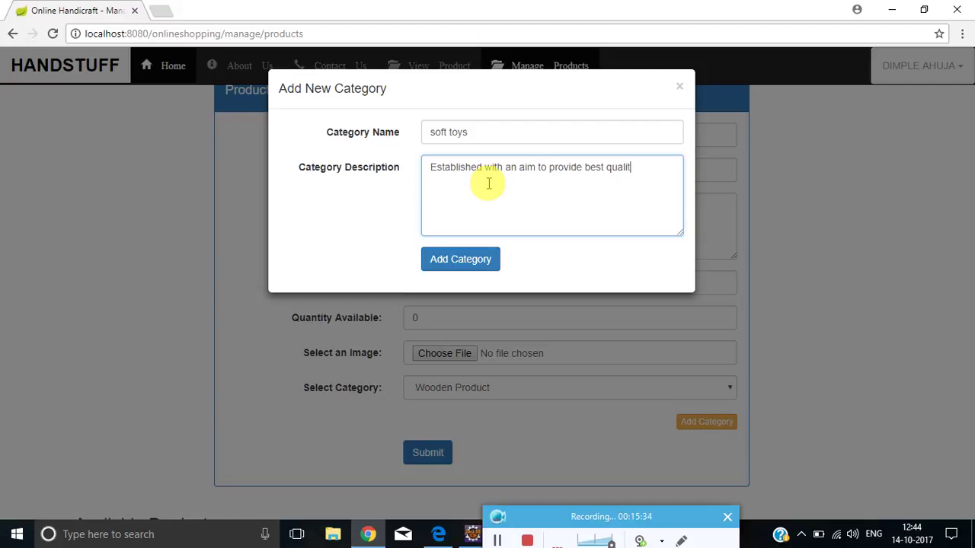
pyautogui.write('y product!')
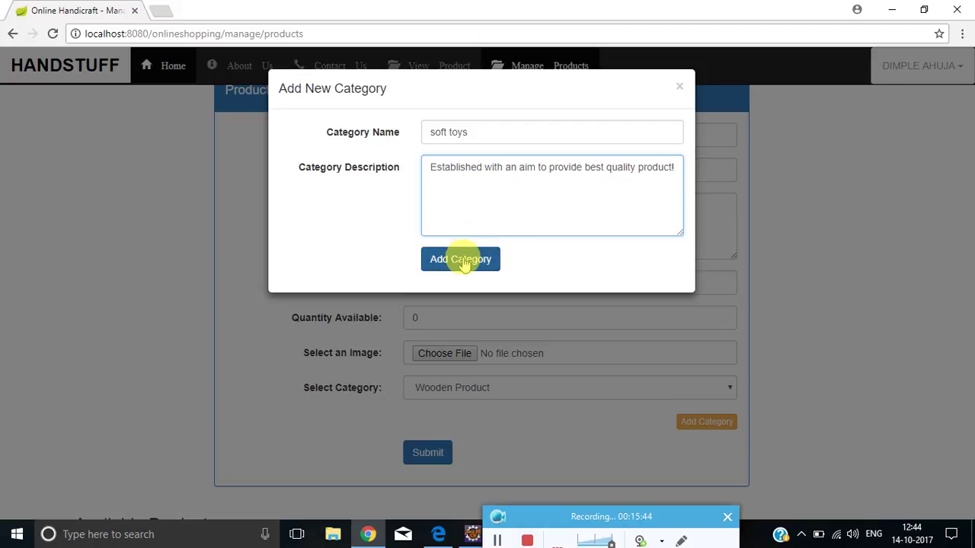
pyautogui.click(461, 259)
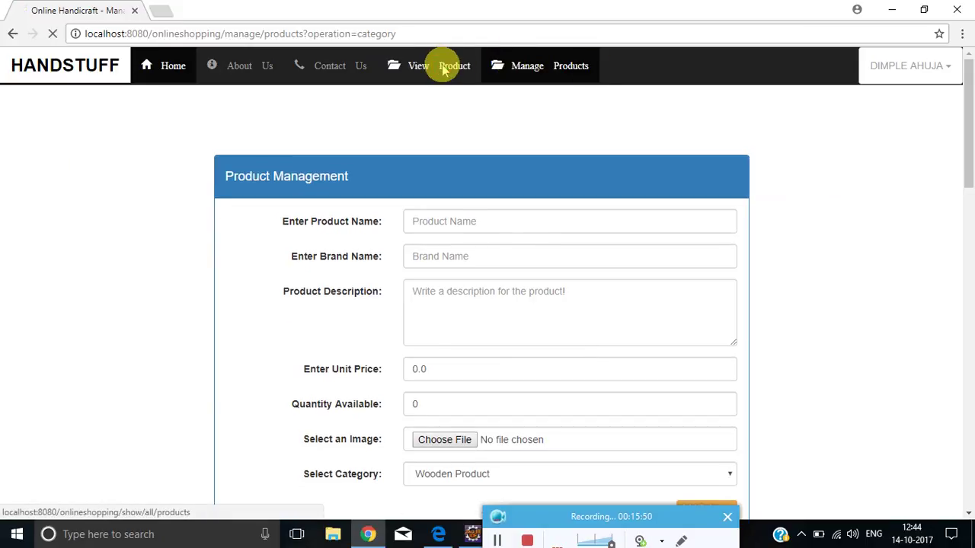
pyautogui.click(444, 68)
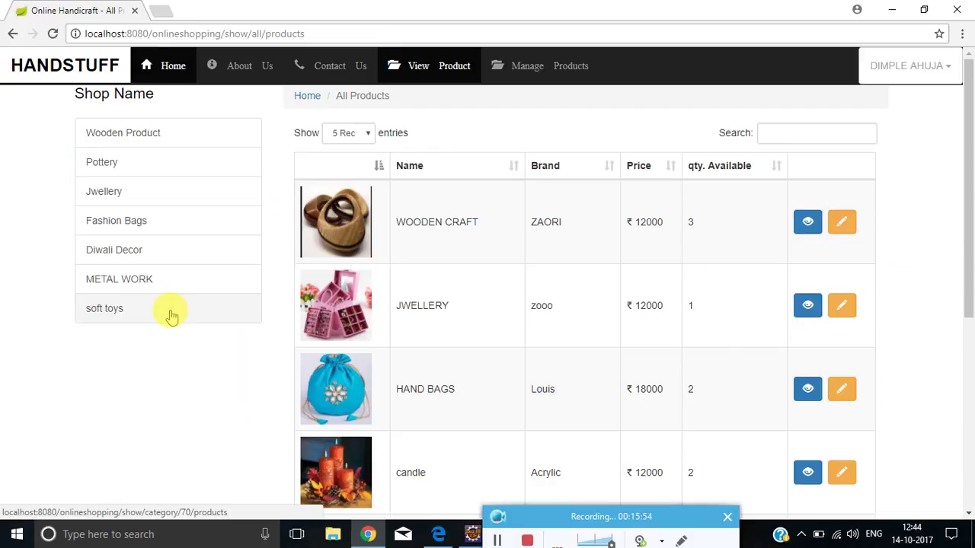
pyautogui.click(170, 312)
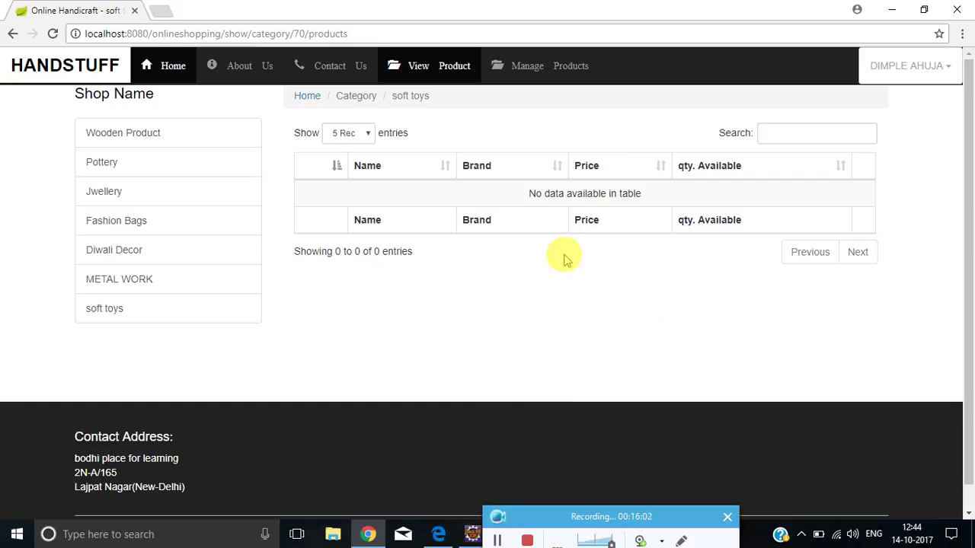
pyautogui.click(528, 71)
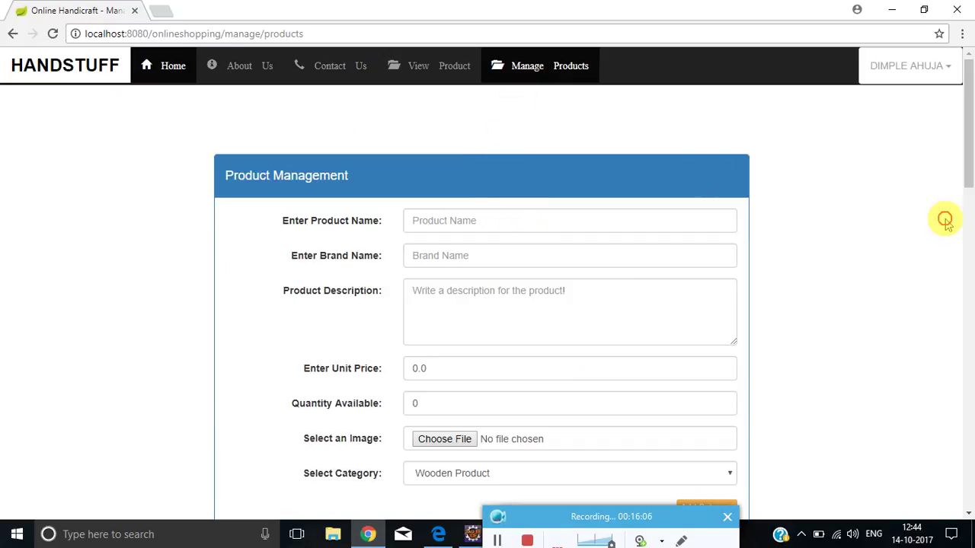
# - Enter product name Teddy, brand zobbi, and description 'perfect handicraft for your beauttiful homwe!'
pyautogui.scroll(-1, 947, 224)
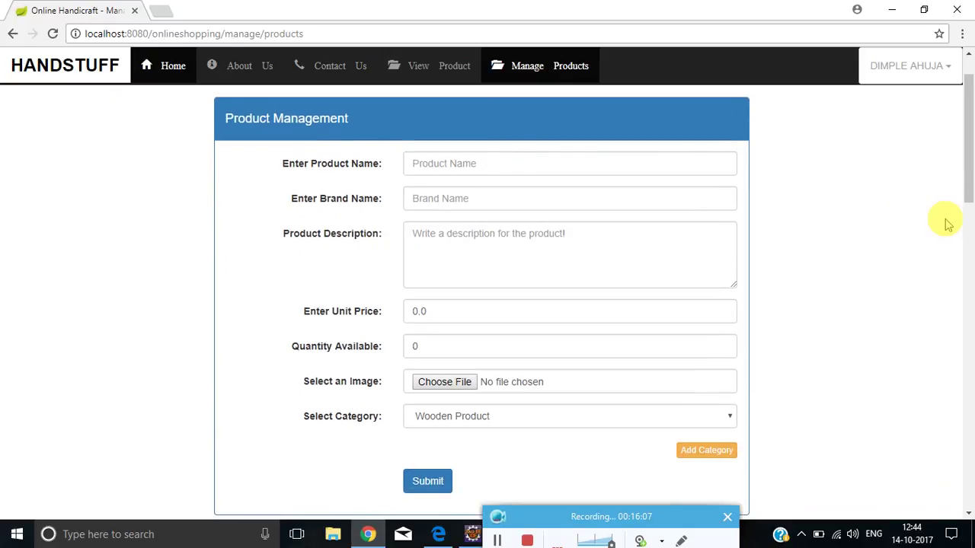
pyautogui.click(594, 164)
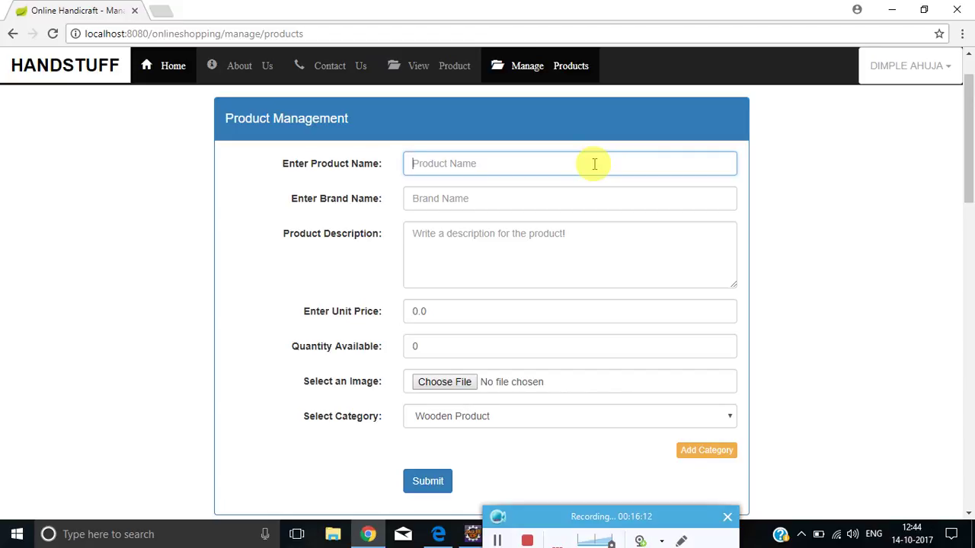
pyautogui.write('Teddy')
pyautogui.click(585, 194)
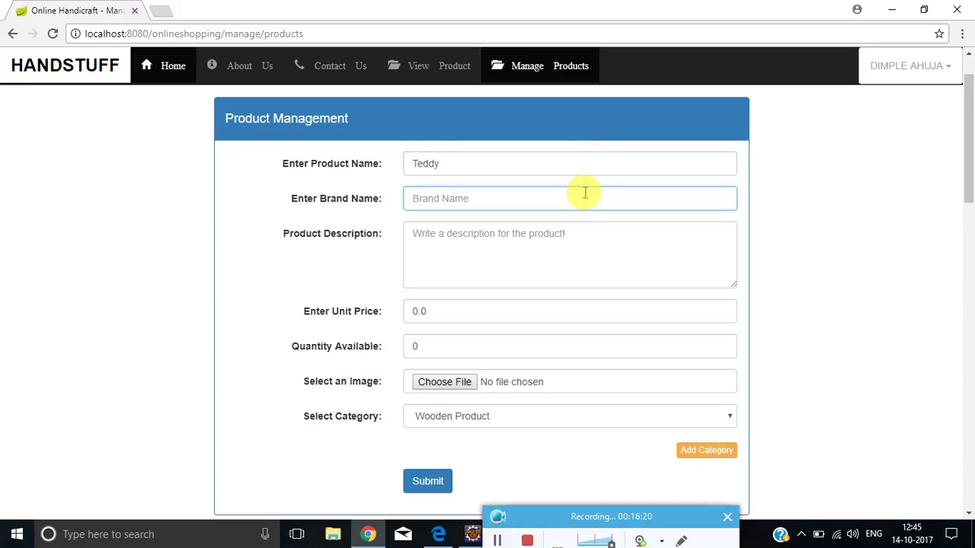
pyautogui.write('zobbi')
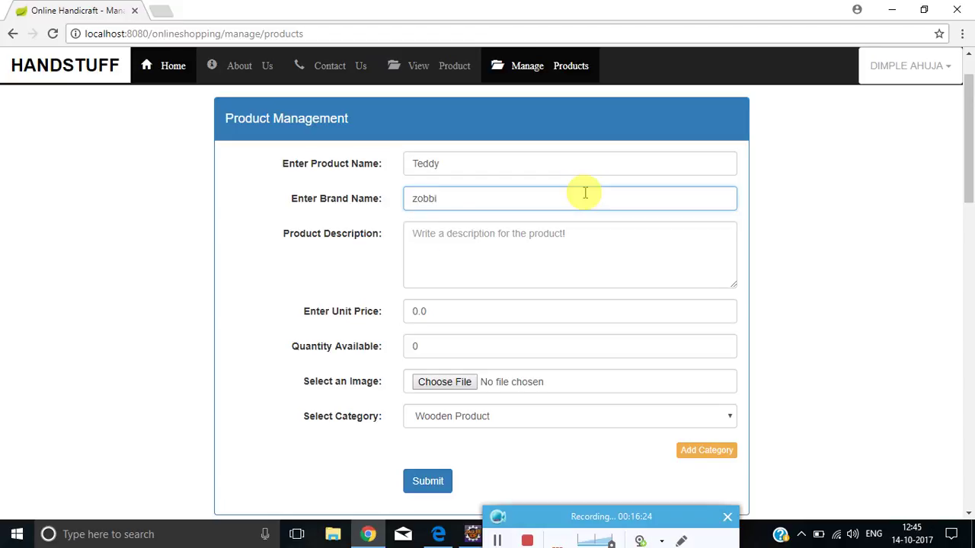
pyautogui.press('Tab')
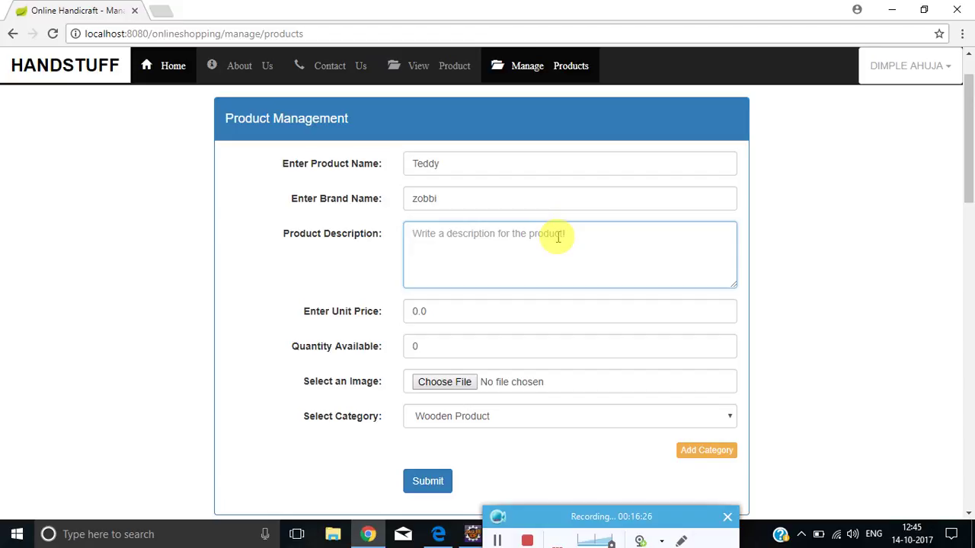
pyautogui.write('pe')
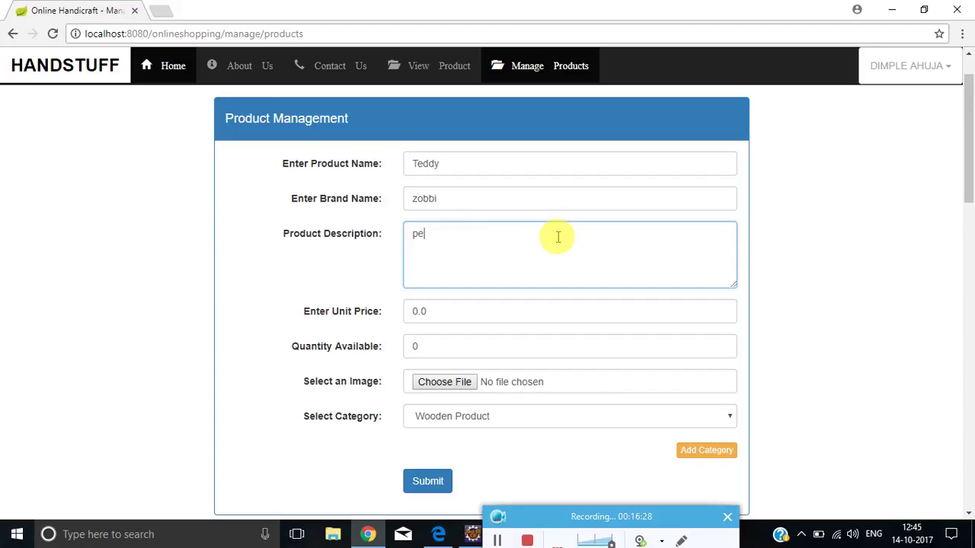
pyautogui.write('rfect handicraft for ')
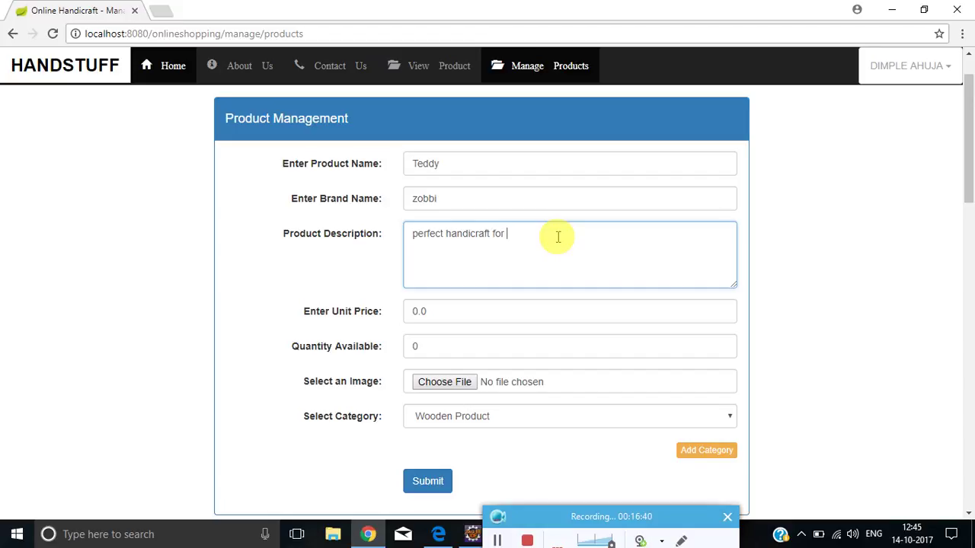
pyautogui.write('your beauttiful hom')
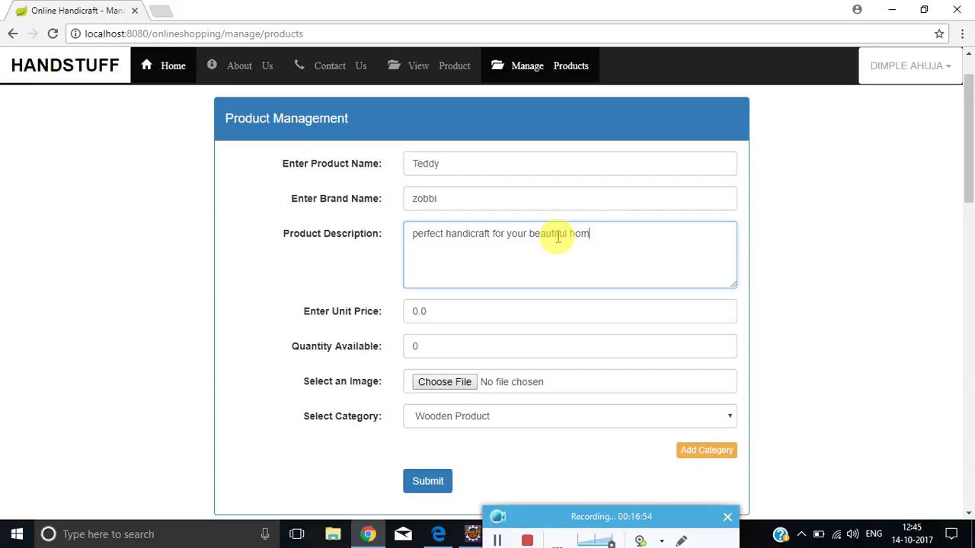
pyautogui.write('we!!')
# - Set unit price 12000 and quantity 2, and choose the soft toys category
pyautogui.press('Tab')
pyautogui.press('BackSpace')
pyautogui.write('12000')
pyautogui.press('Tab')
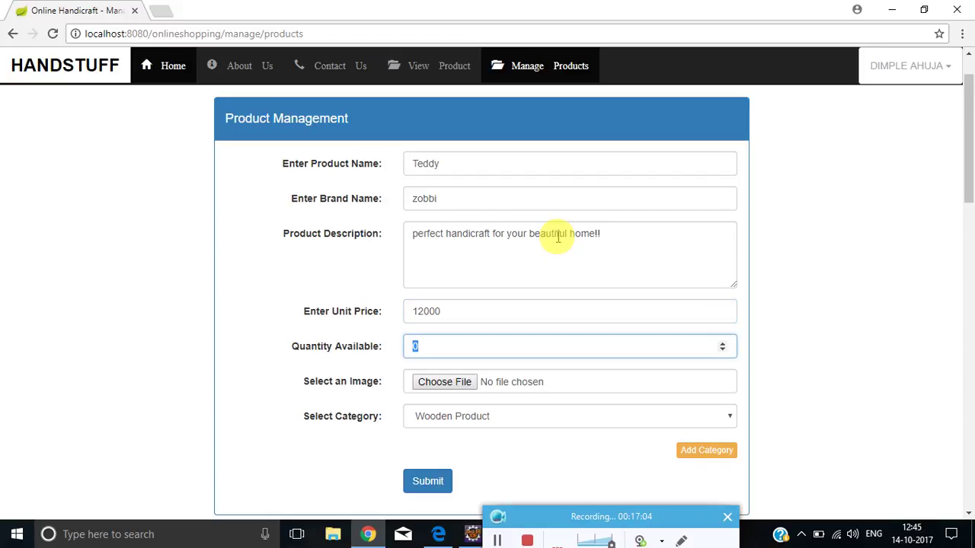
pyautogui.press('BackSpace')
pyautogui.write('2')
pyautogui.click(533, 414)
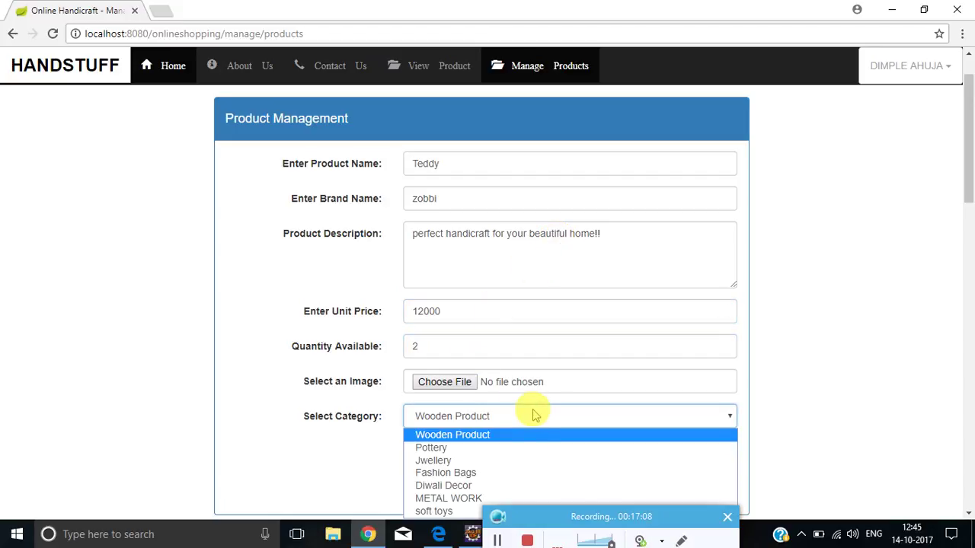
pyautogui.click(530, 512)
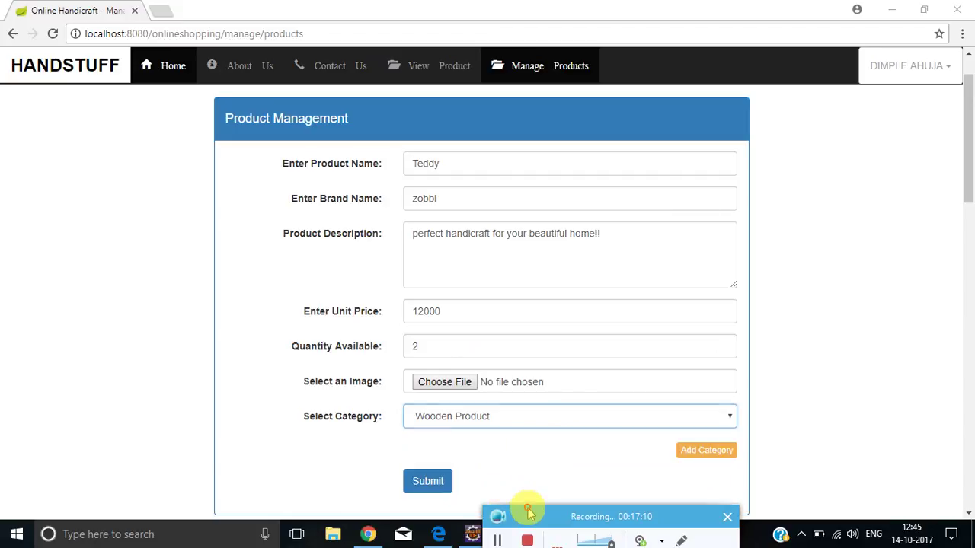
pyautogui.click(558, 422)
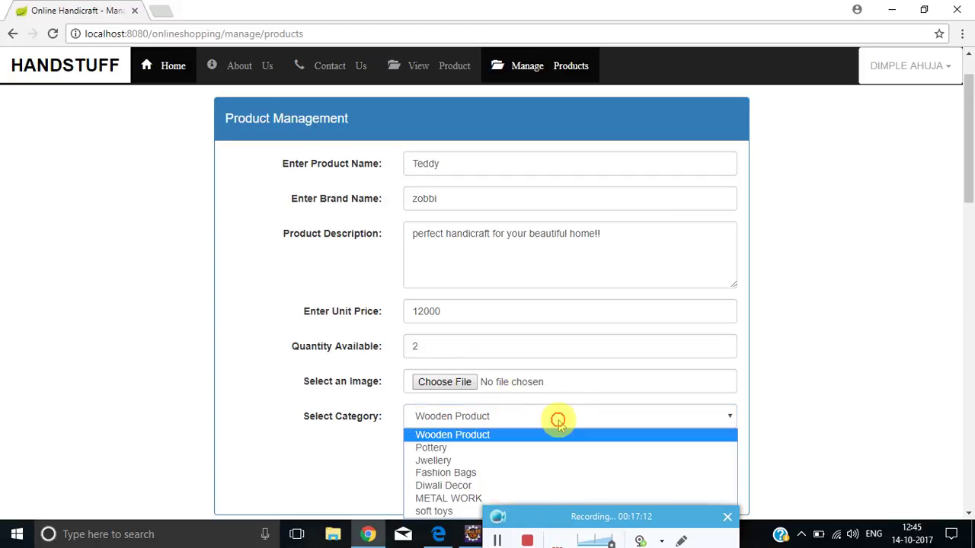
pyautogui.moveTo(548, 515); pyautogui.dragTo(578, 538)
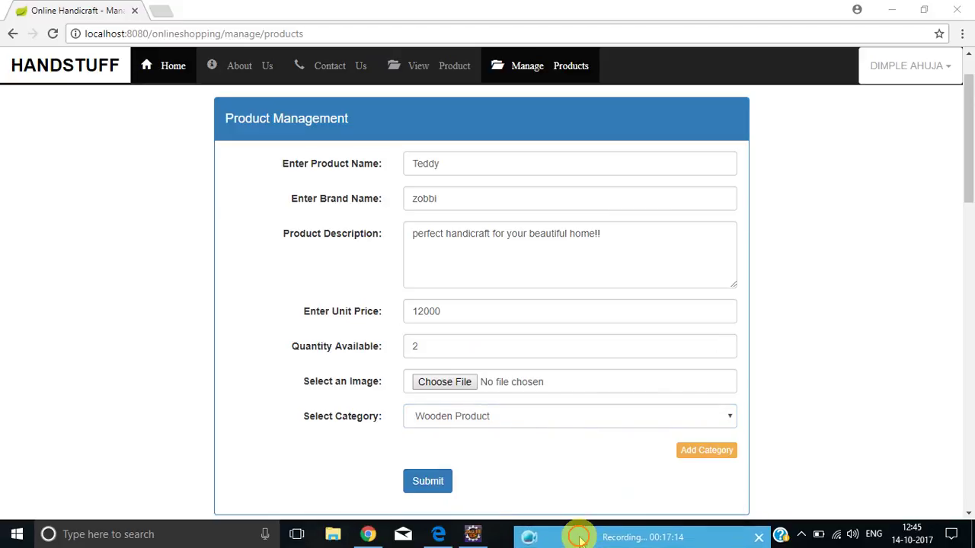
pyautogui.click(642, 416)
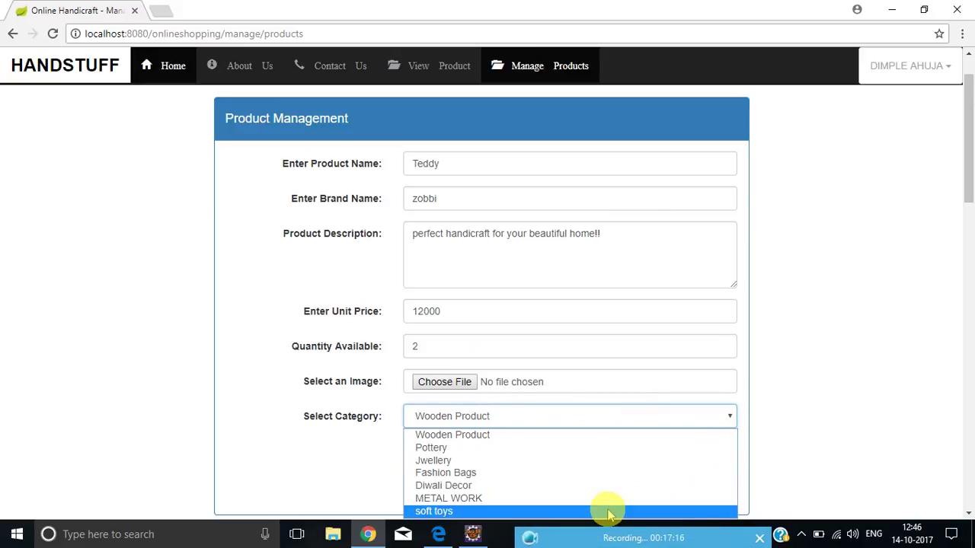
pyautogui.click(609, 510)
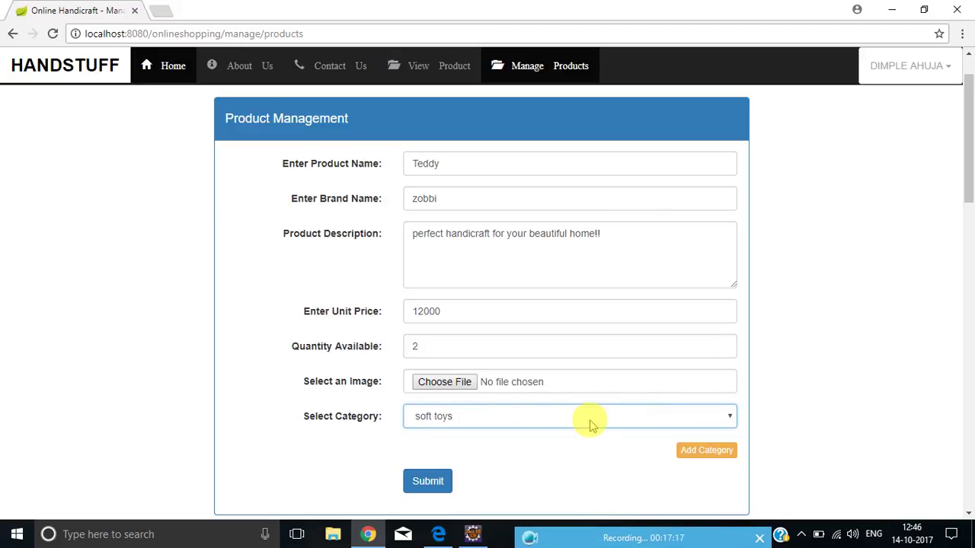
# - Bring up the product image file picker and scroll through its file list
pyautogui.click(452, 384)
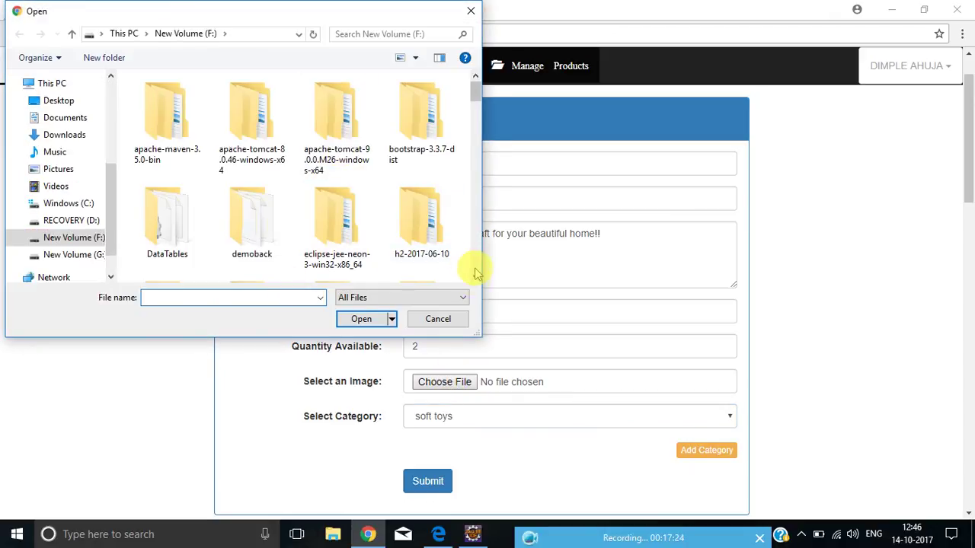
pyautogui.click(473, 278)
pyautogui.click(474, 277)
pyautogui.click(474, 277)
pyautogui.click(474, 278)
pyautogui.click(476, 281)
pyautogui.click(475, 280)
pyautogui.click(476, 281)
pyautogui.click(475, 280)
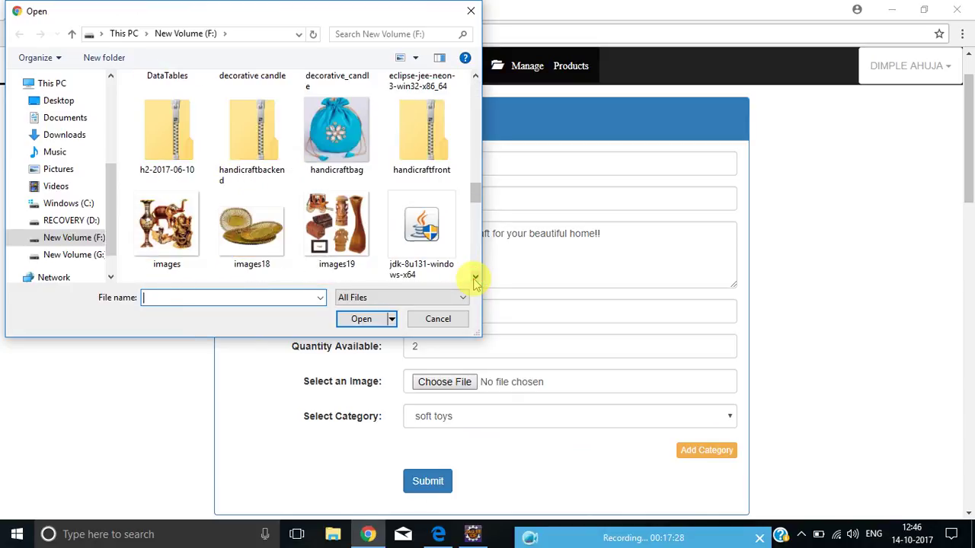
pyautogui.click(475, 280)
pyautogui.click(475, 280)
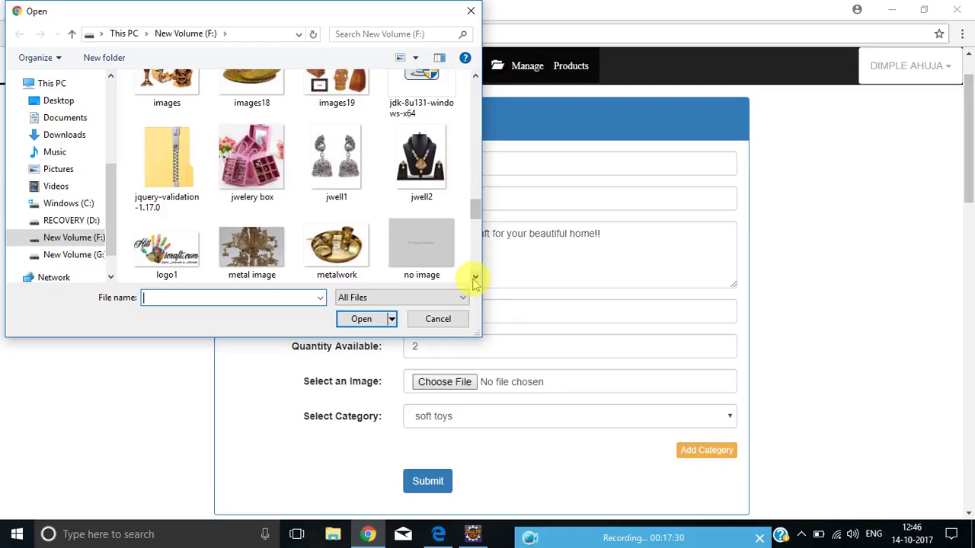
pyautogui.click(475, 280)
pyautogui.click(475, 280)
# - Attach soft-toy.jpg as the image and submit the Teddy product
pyautogui.click(415, 216)
pyautogui.click(360, 319)
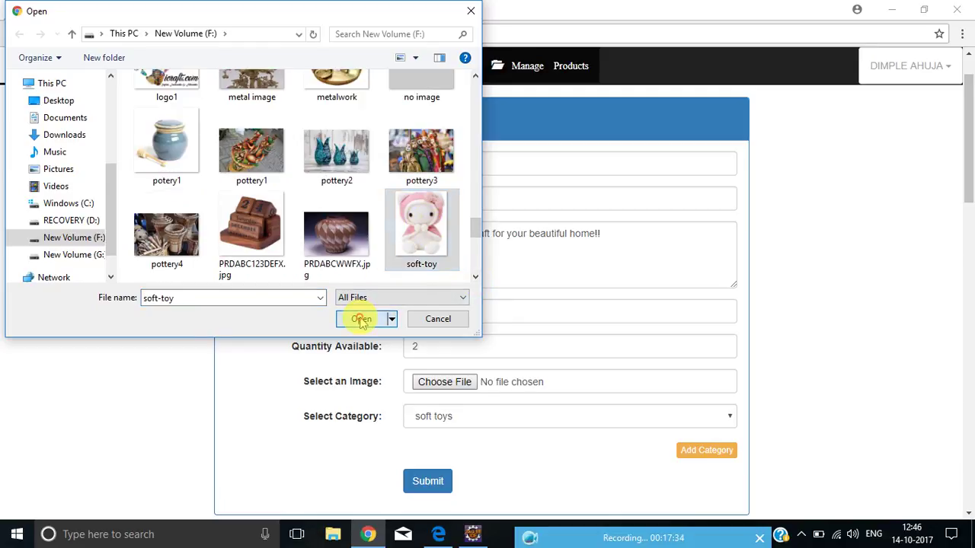
pyautogui.click(440, 480)
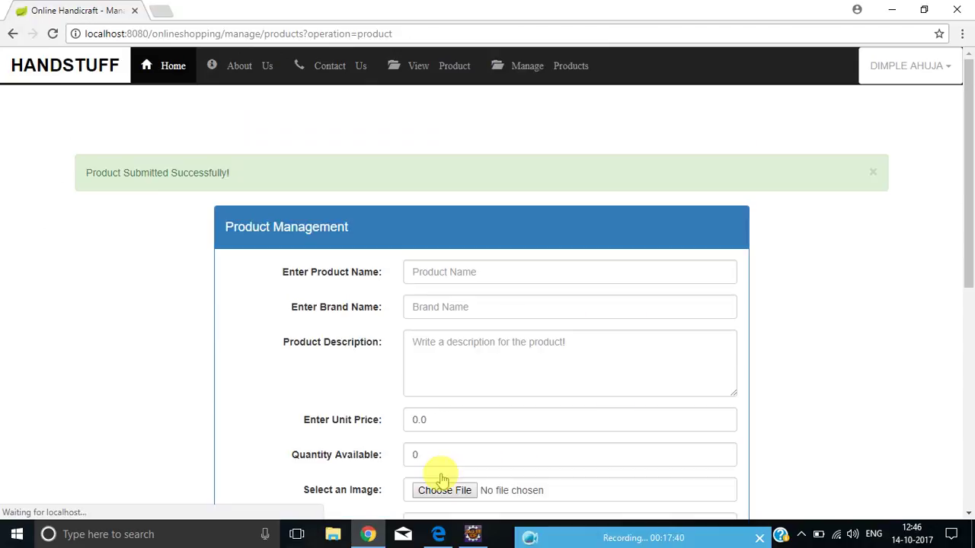
# - Browse All Products to soft toys and view Teddy's details: ₹12000.0, 2 available
pyautogui.click(766, 330)
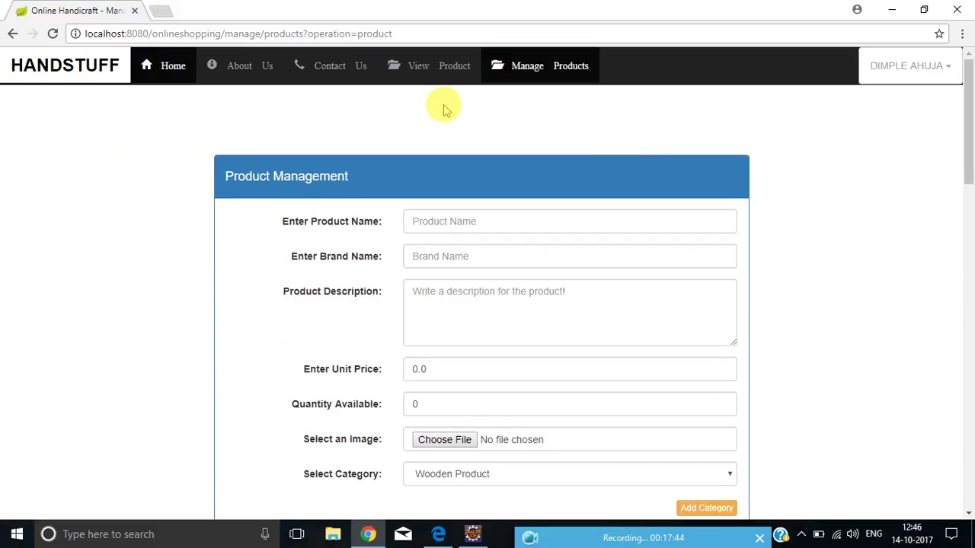
pyautogui.click(429, 69)
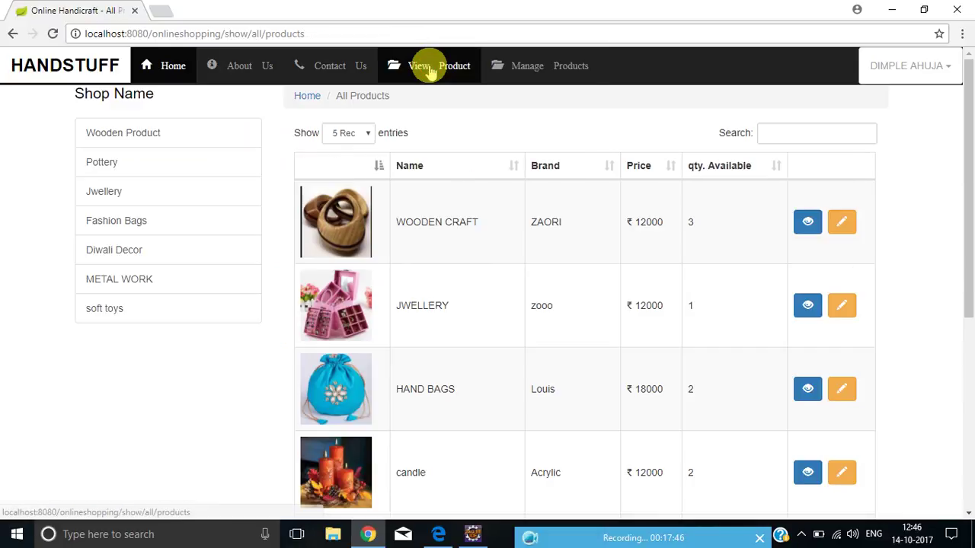
pyautogui.click(188, 316)
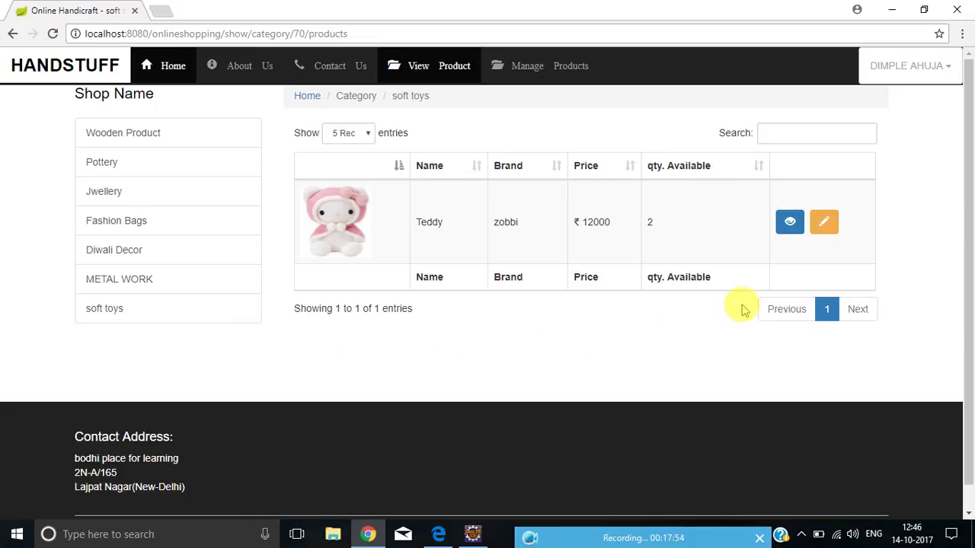
pyautogui.click(789, 224)
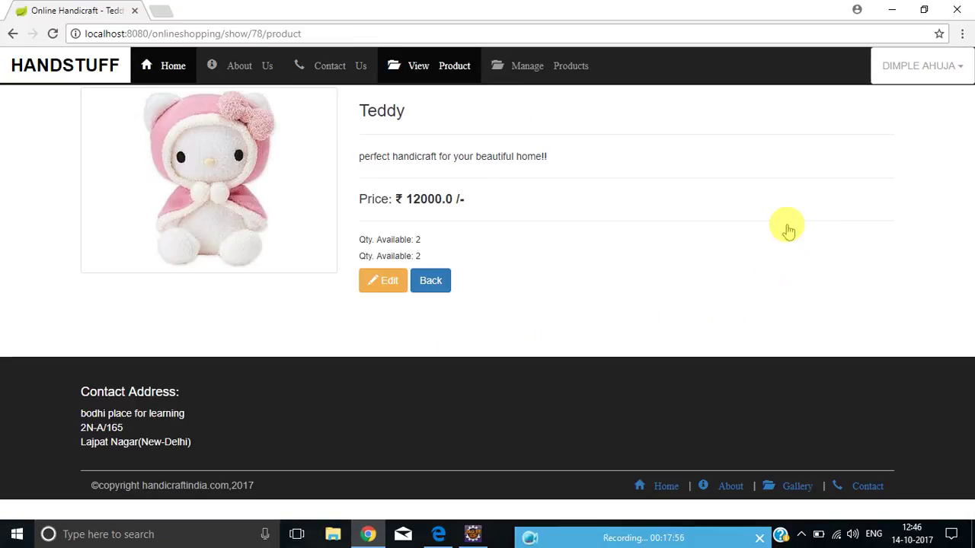
# - Deactivate the JWELLERY product in Manage Products and dismiss the success message
pyautogui.click(545, 87)
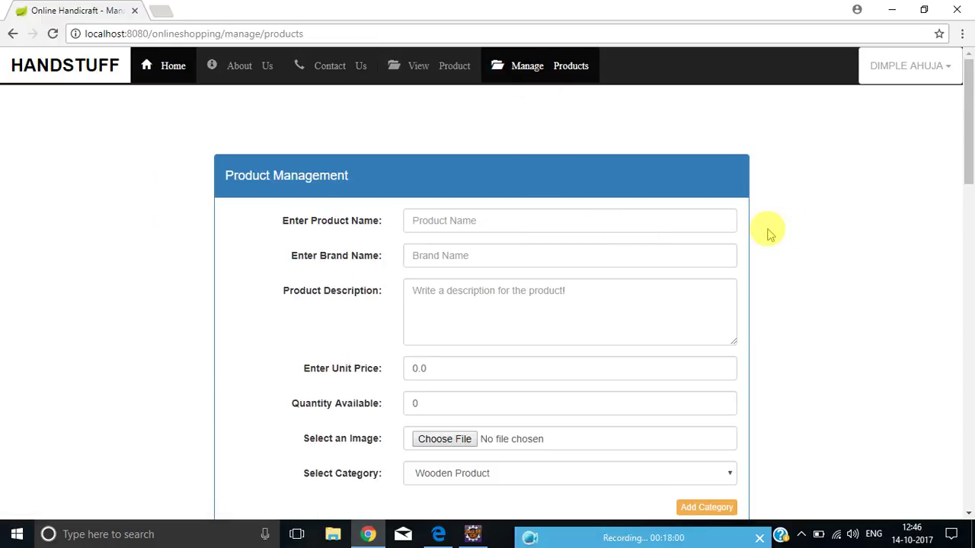
pyautogui.scroll(-5, 769, 233)
pyautogui.scroll(-4, 769, 234)
pyautogui.scroll(-2, 769, 234)
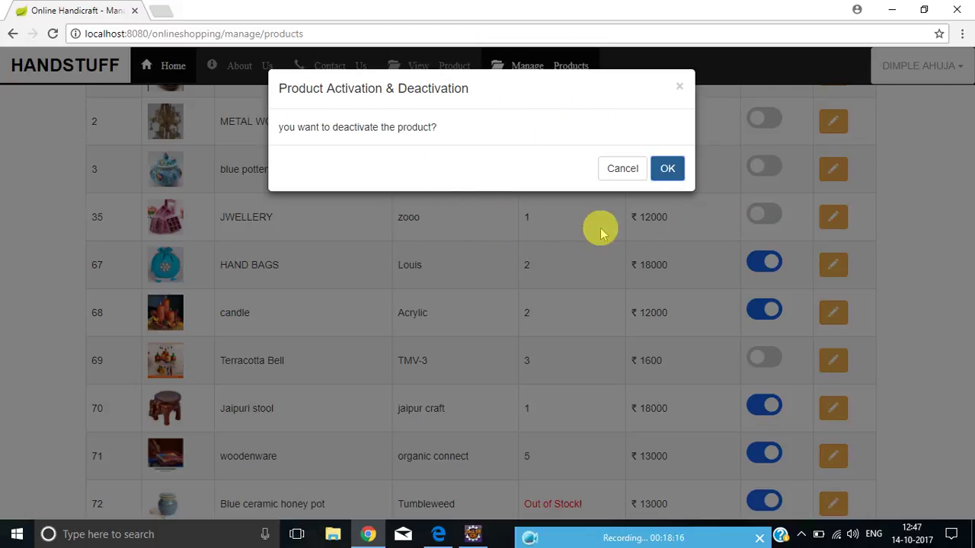
pyautogui.click(668, 168)
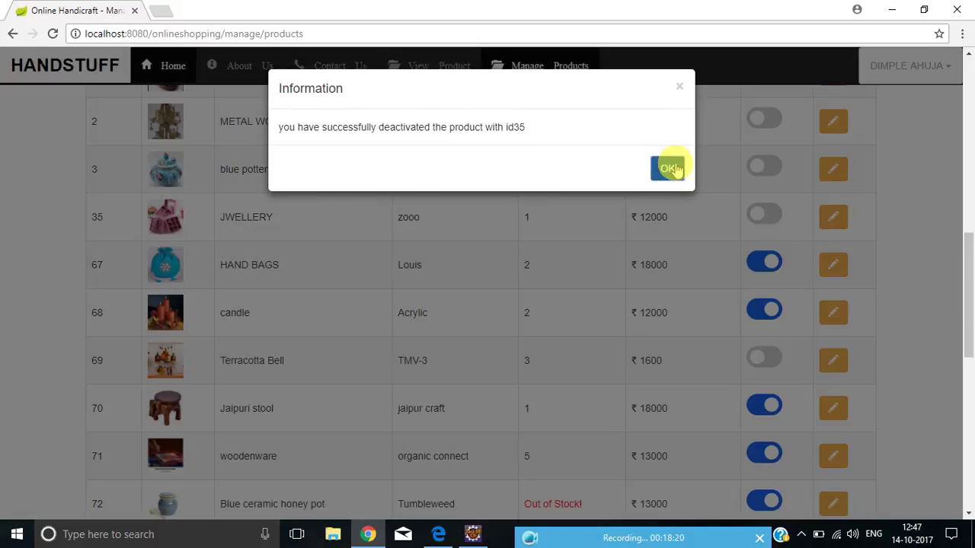
pyautogui.click(668, 172)
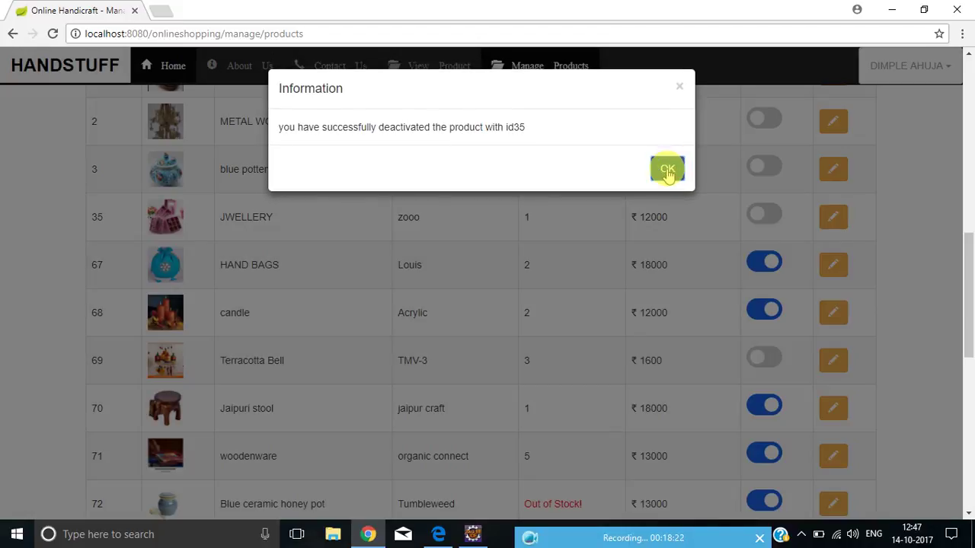
pyautogui.click(667, 172)
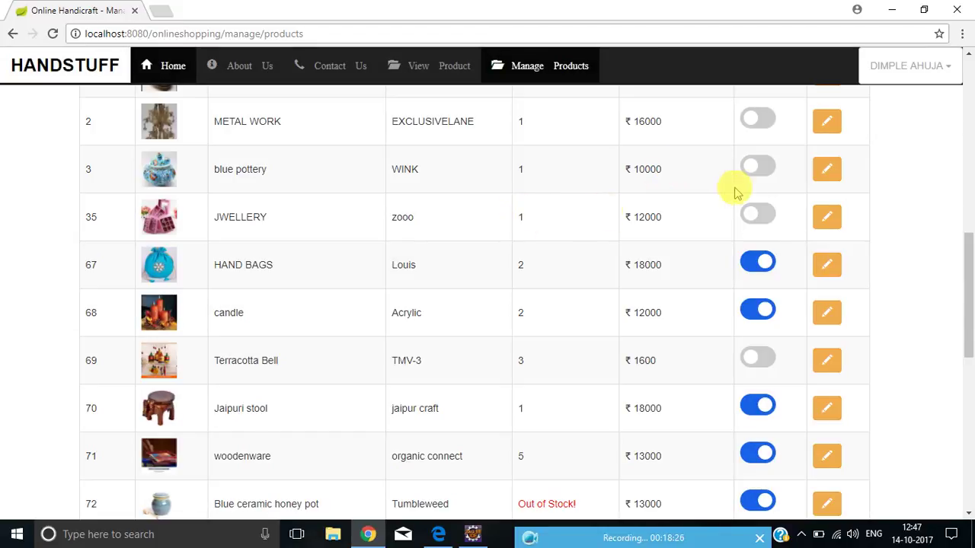
# - Check that JWELLERY is gone from All Products, then return to Product Management
pyautogui.click(424, 76)
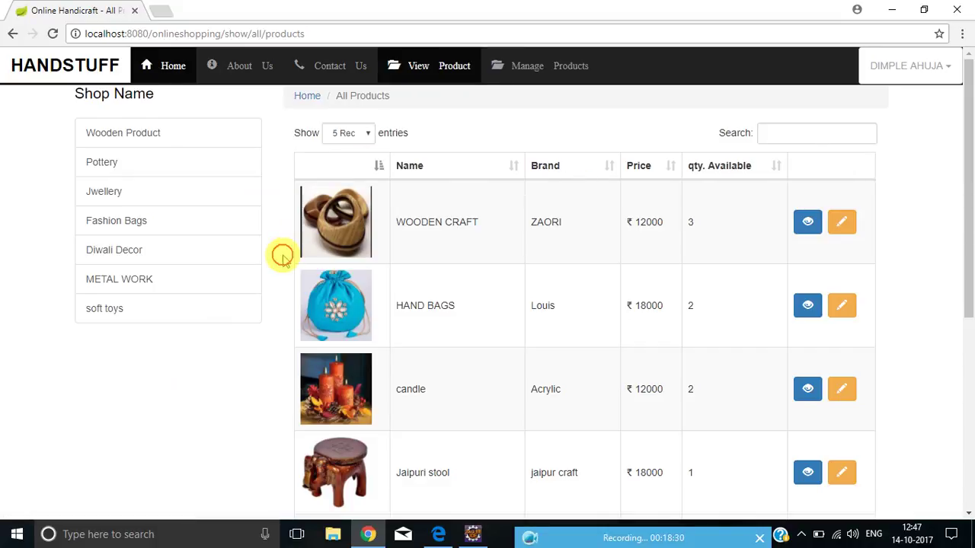
pyautogui.scroll(-4, 282, 260)
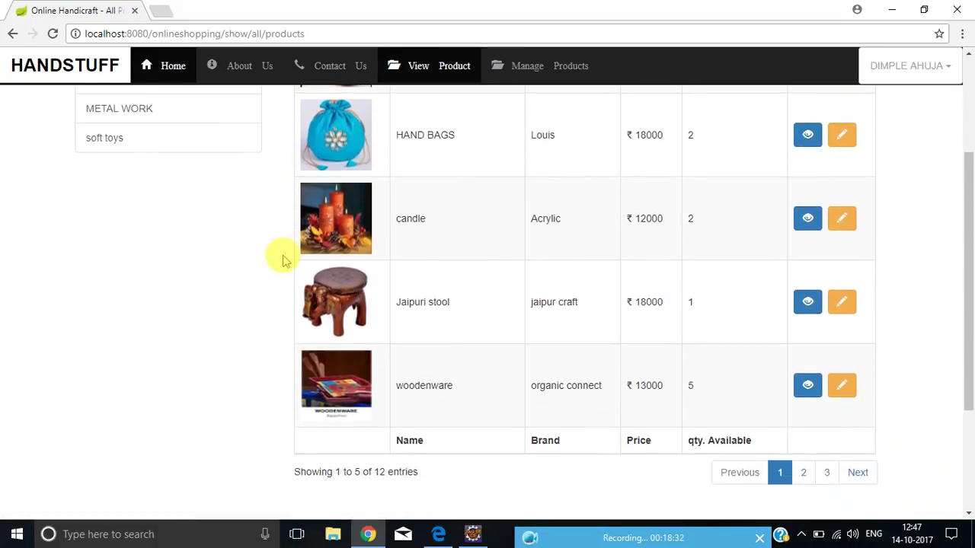
pyautogui.scroll(1, 283, 260)
pyautogui.scroll(3, 281, 261)
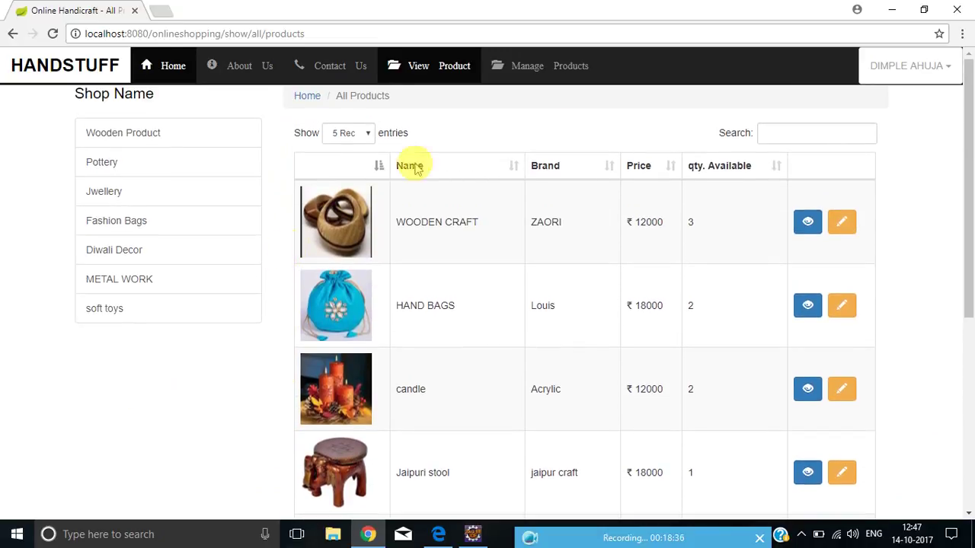
pyautogui.click(561, 68)
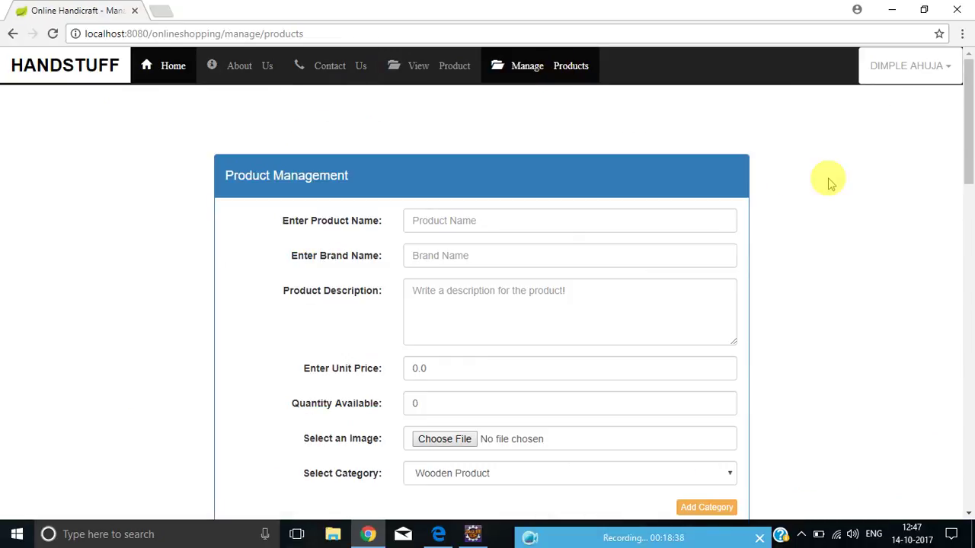
# - Reactivate JWELLERY in Available Products and dismiss the success message
pyautogui.scroll(-5, 829, 183)
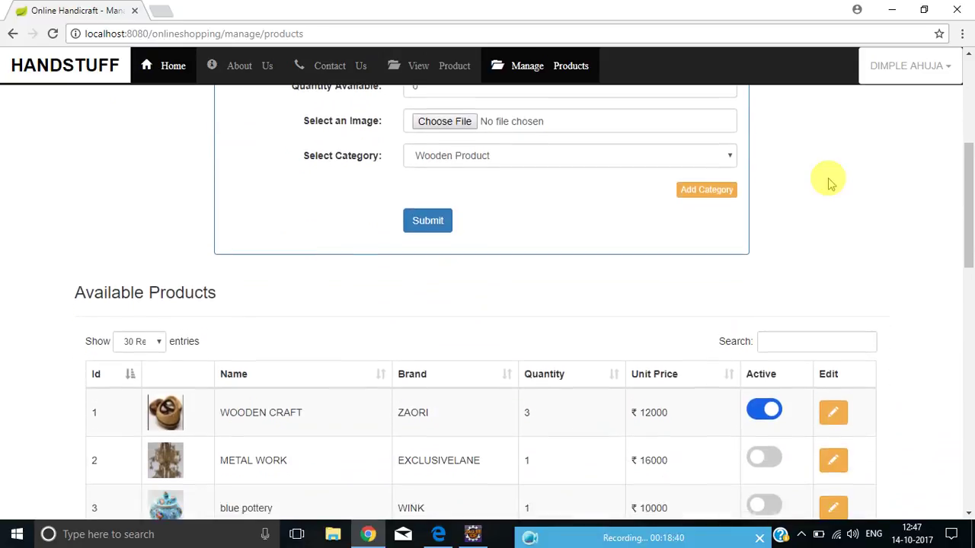
pyautogui.scroll(-3, 830, 183)
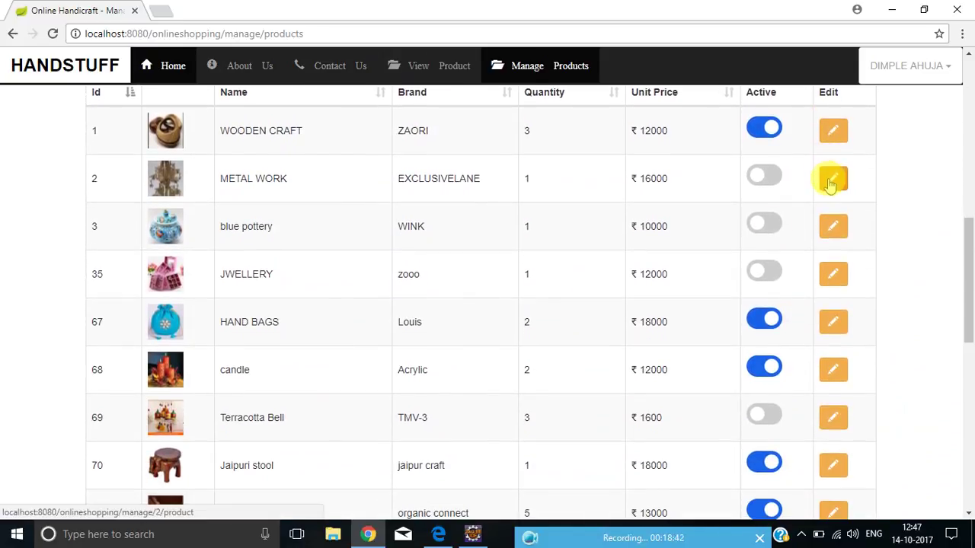
pyautogui.click(768, 274)
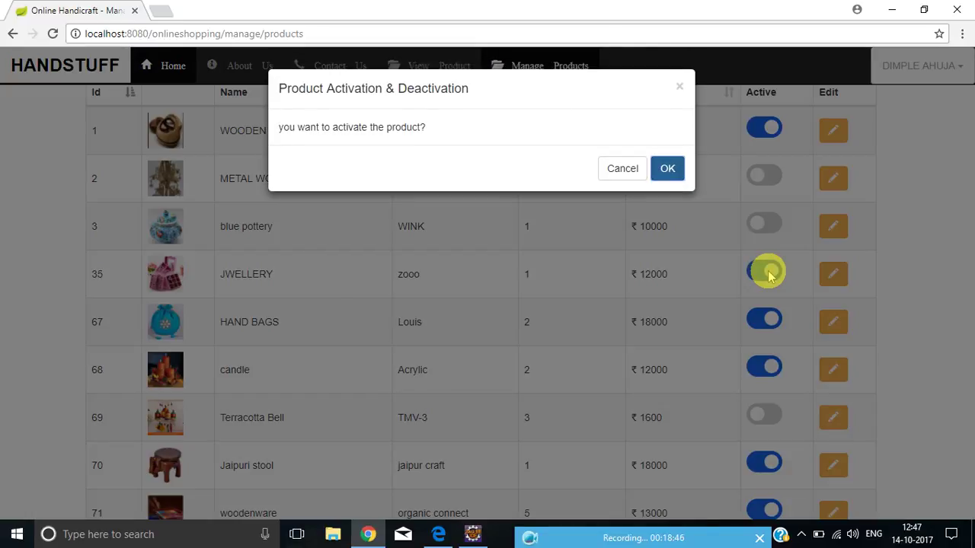
pyautogui.click(667, 169)
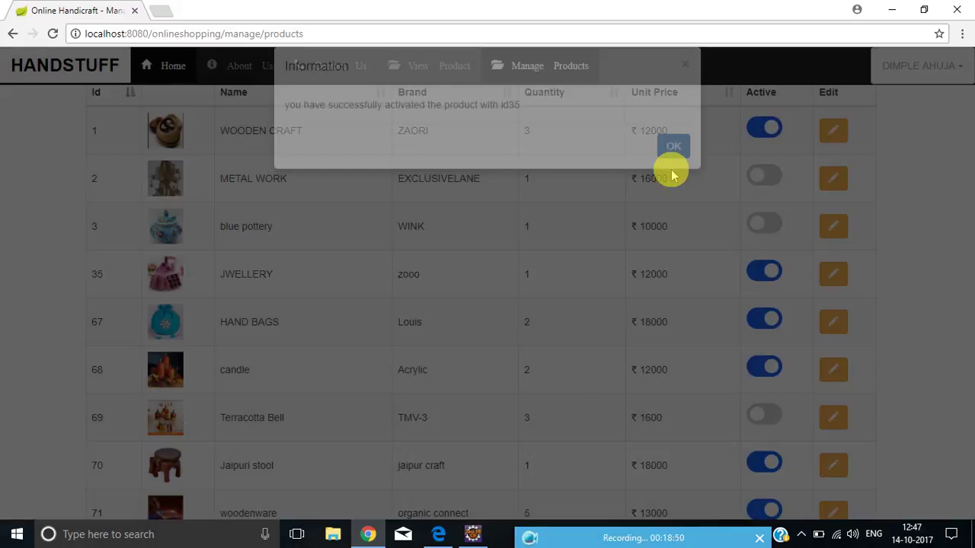
pyautogui.click(665, 166)
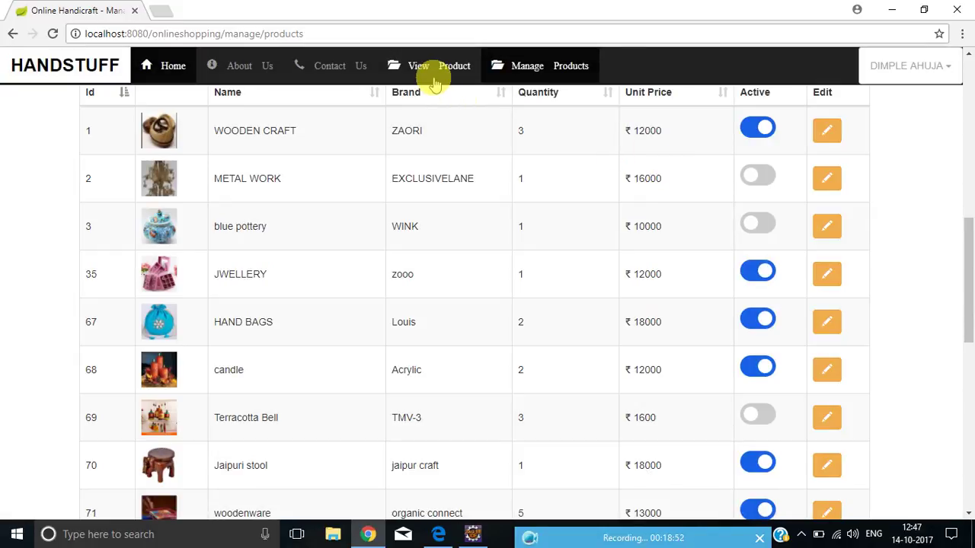
# - Scroll the All Products list to confirm JWELLERY is back among 13 entries
pyautogui.click(433, 67)
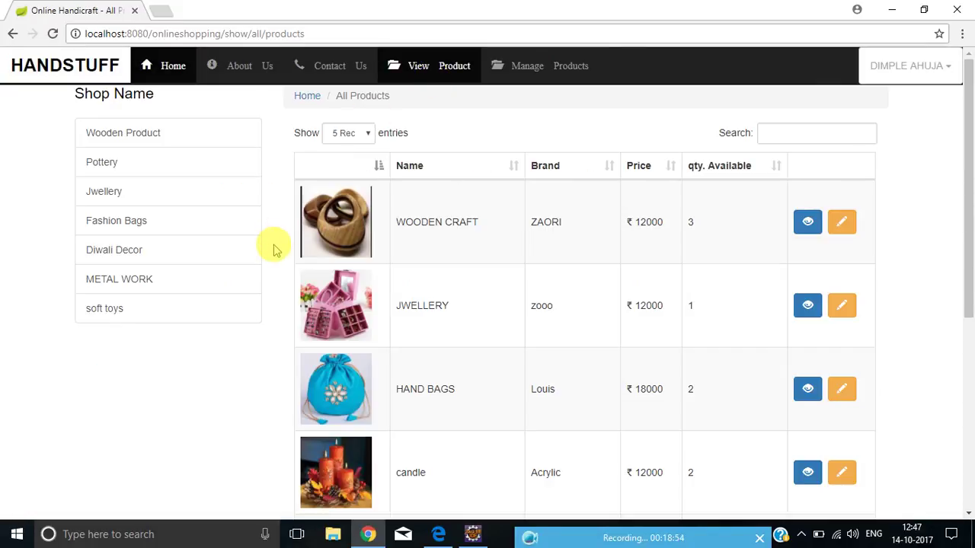
pyautogui.scroll(-1, 274, 248)
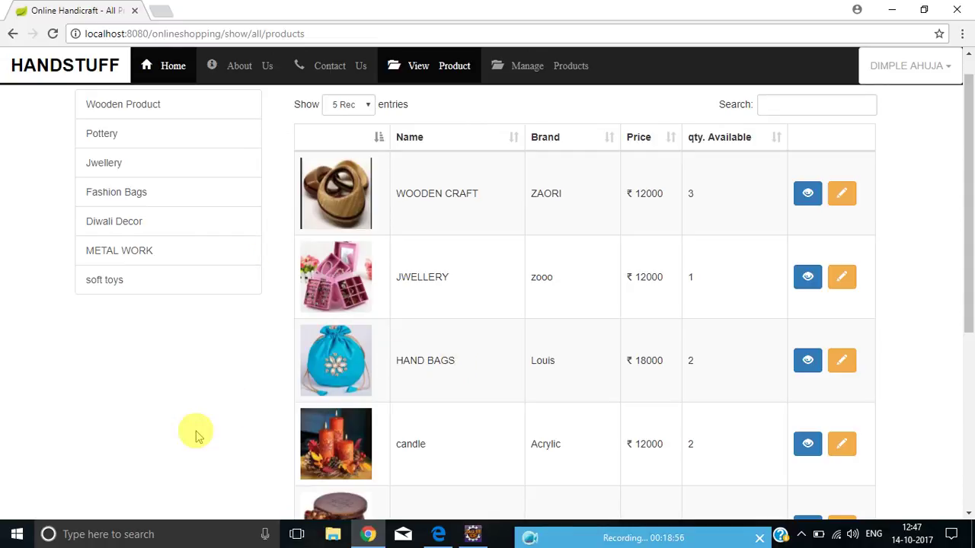
pyautogui.scroll(-1, 195, 437)
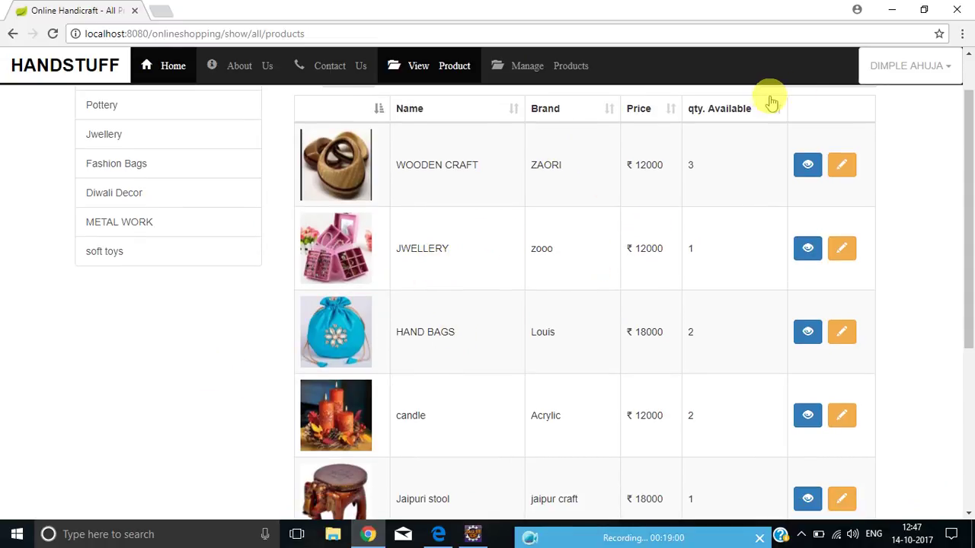
pyautogui.scroll(-4, 907, 134)
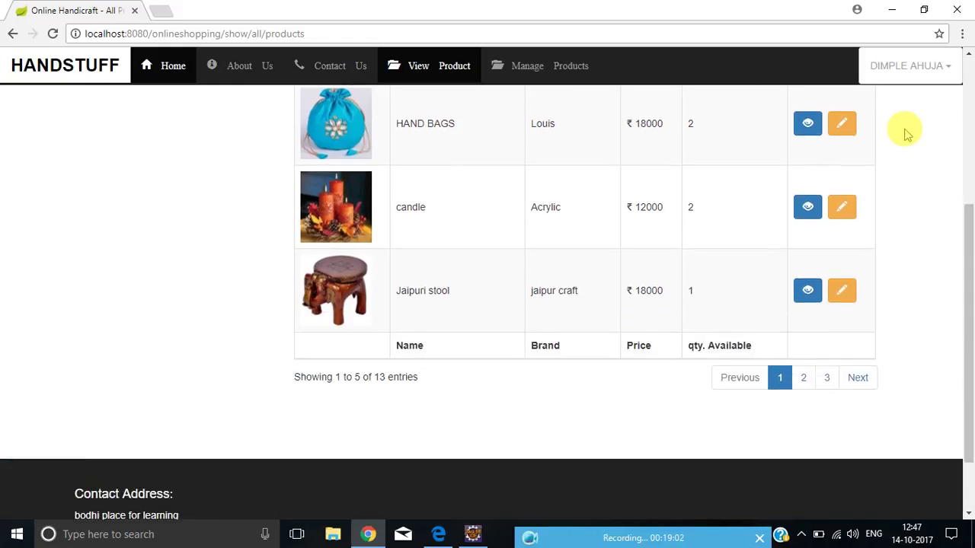
pyautogui.scroll(5, 906, 133)
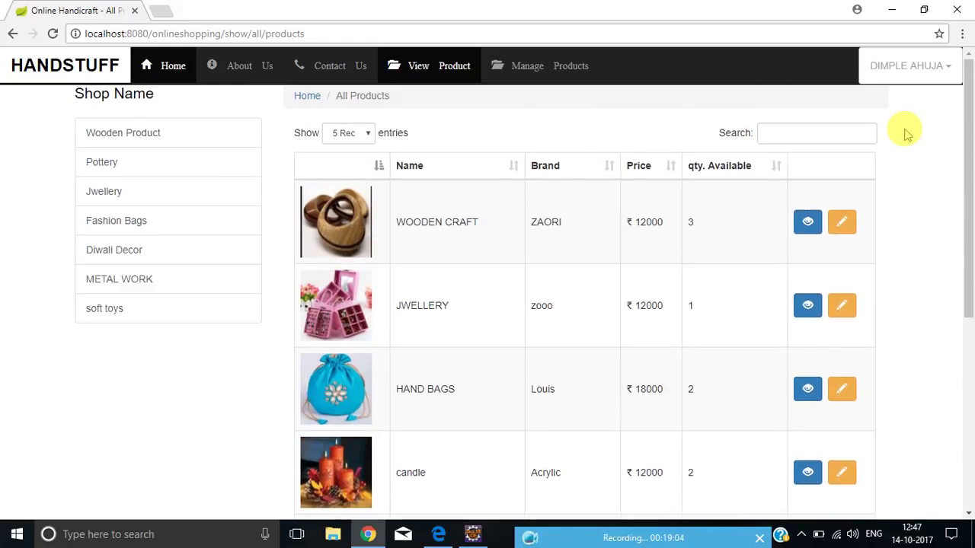
# - Go via Manage Products to the HANDSTUFF home page and log the admin out
pyautogui.click(561, 76)
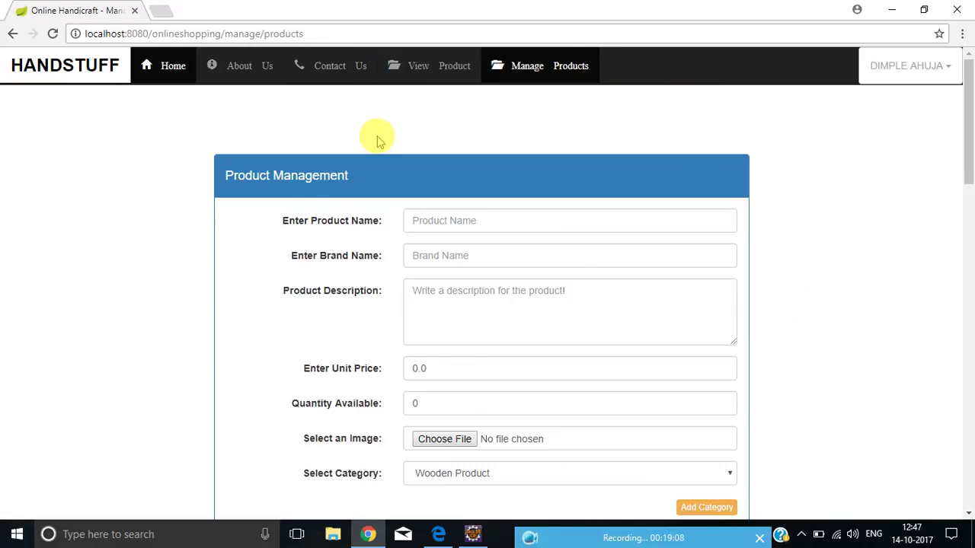
pyautogui.click(107, 65)
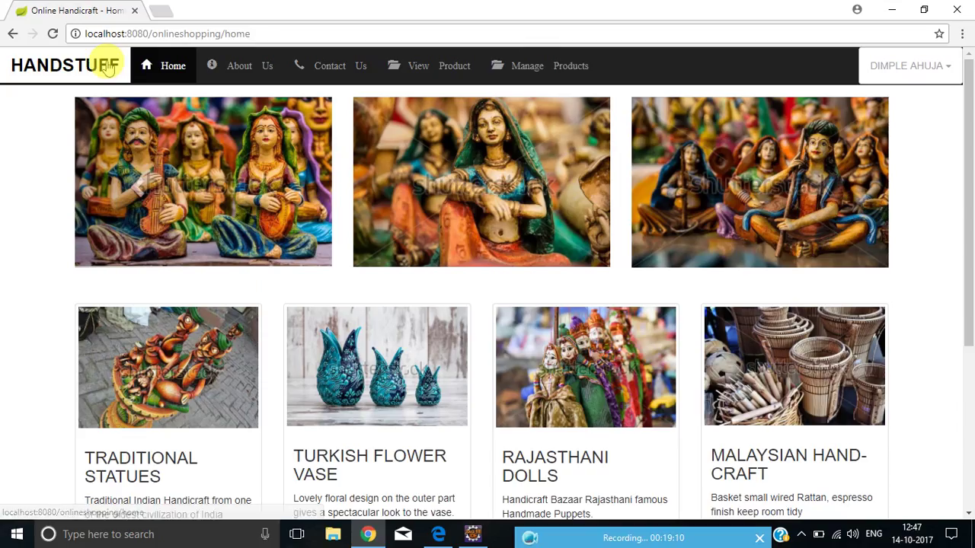
pyautogui.click(937, 76)
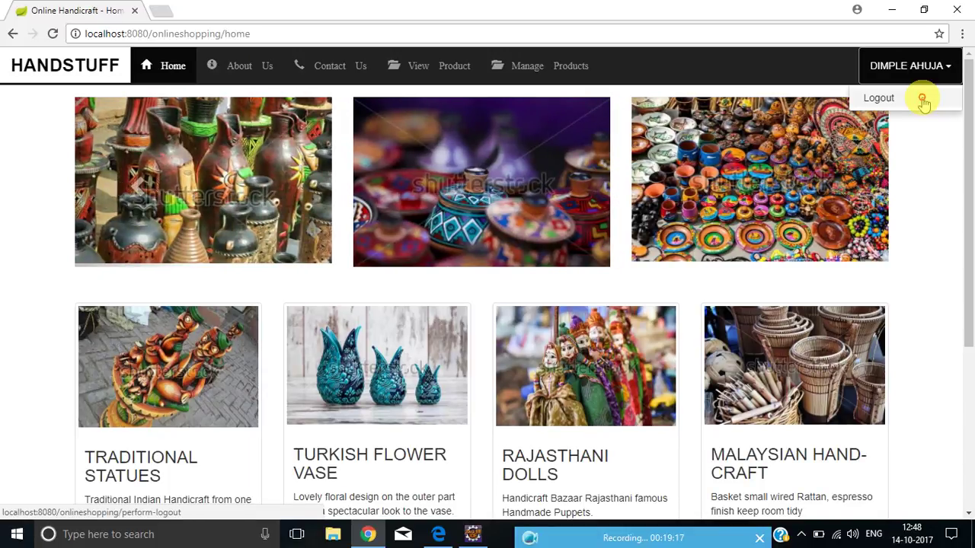
pyautogui.click(923, 101)
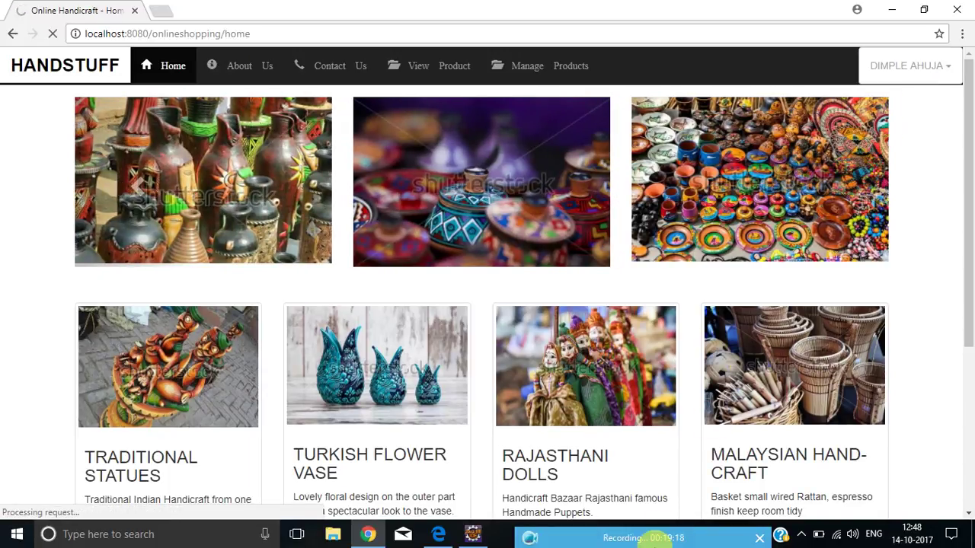
pyautogui.moveTo(653, 540)
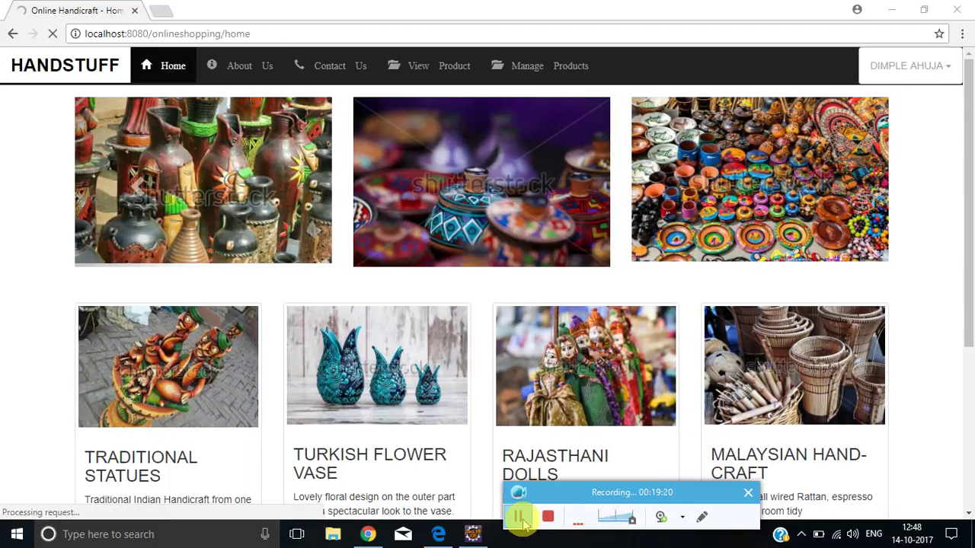